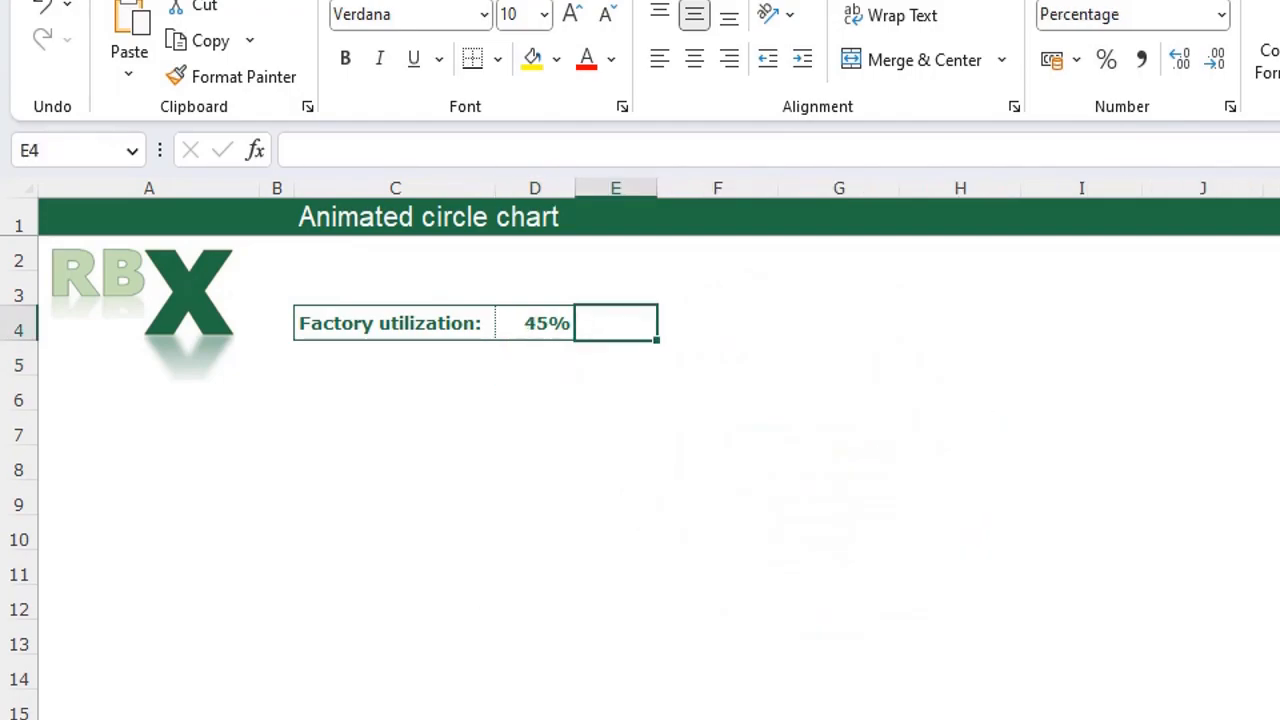
# Enter the formula =1-D4 in cell E4, next to the factory utilization percentage.
pyautogui.click(496, 509)
pyautogui.click(557, 323)
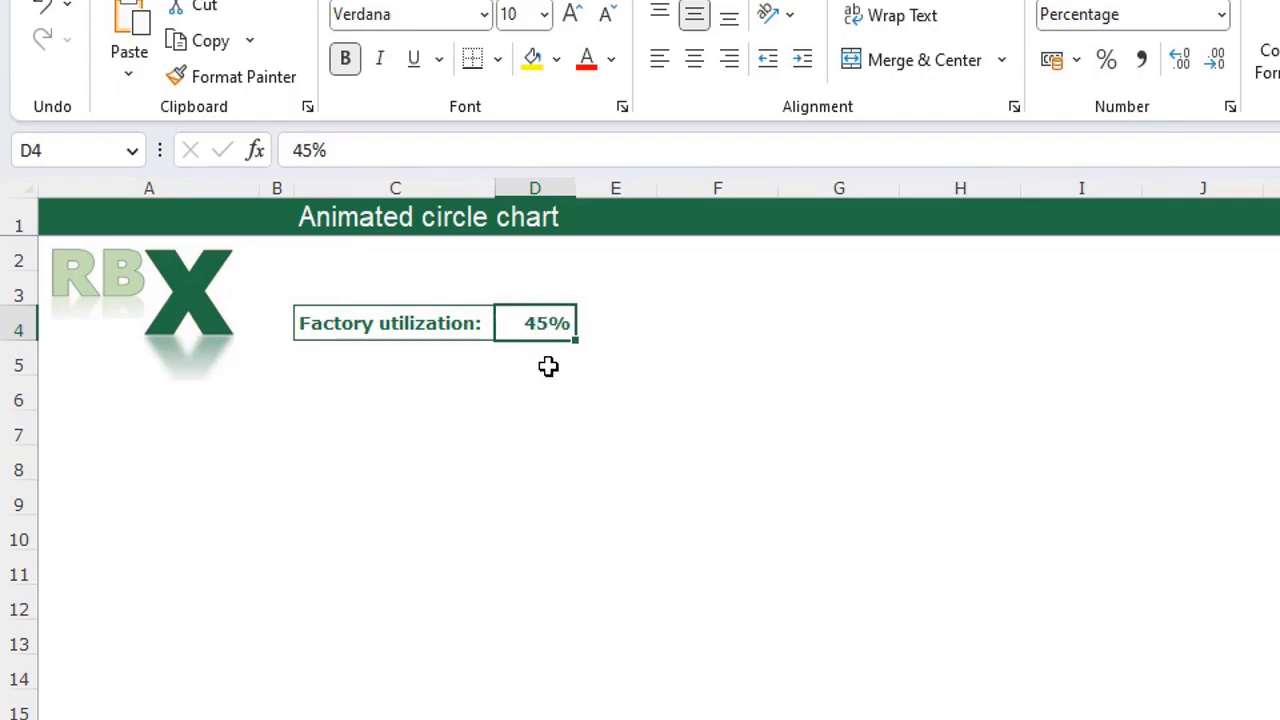
pyautogui.click(609, 326)
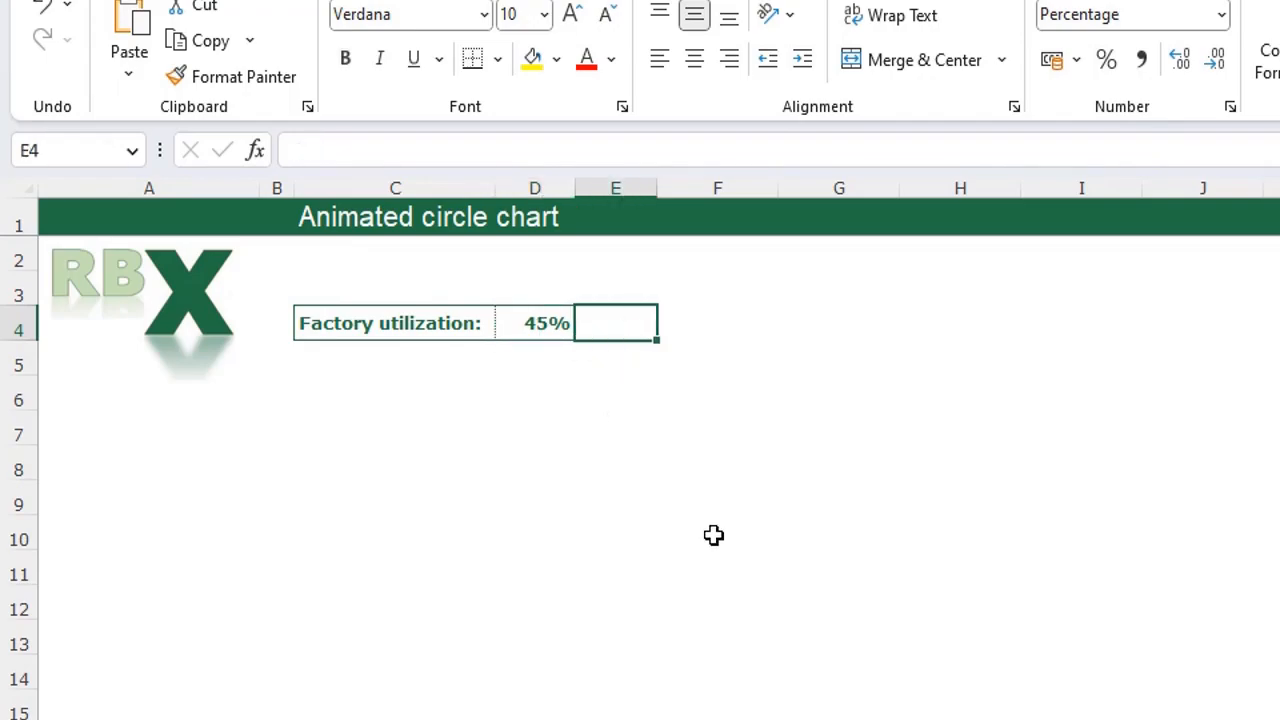
pyautogui.write('=1')
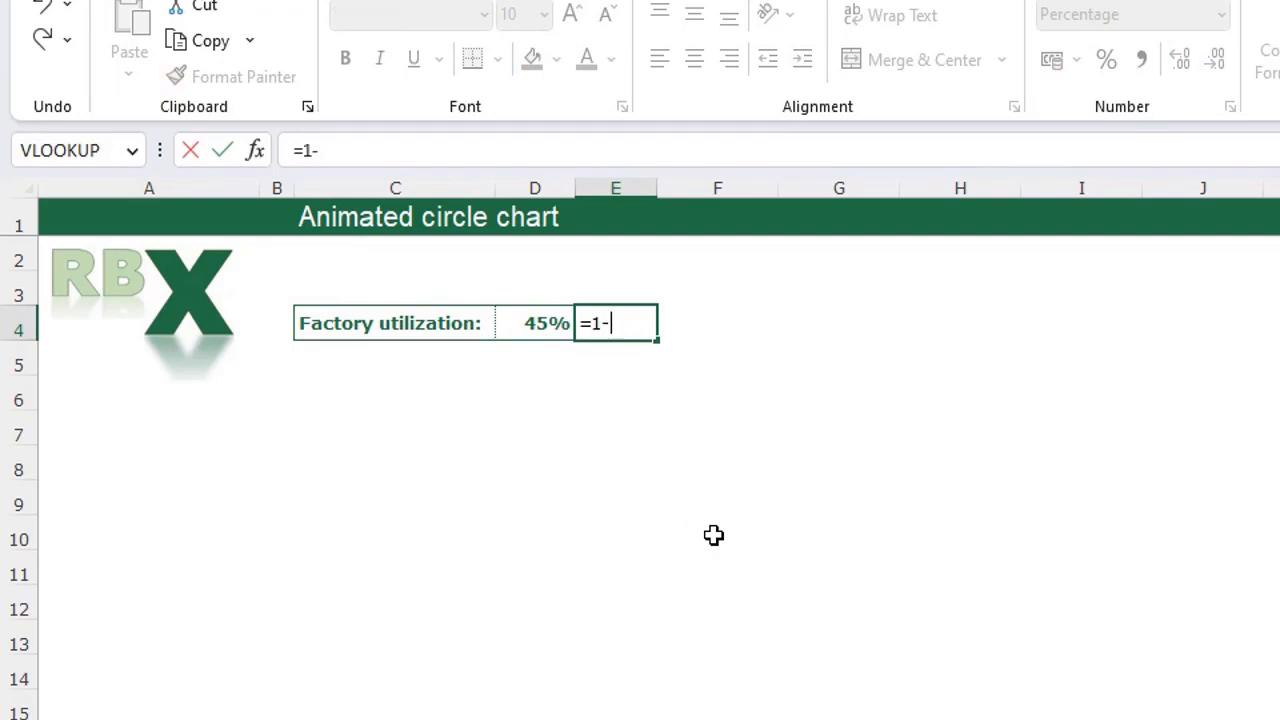
pyautogui.write('-')
pyautogui.press('Left')
pyautogui.press('Return')
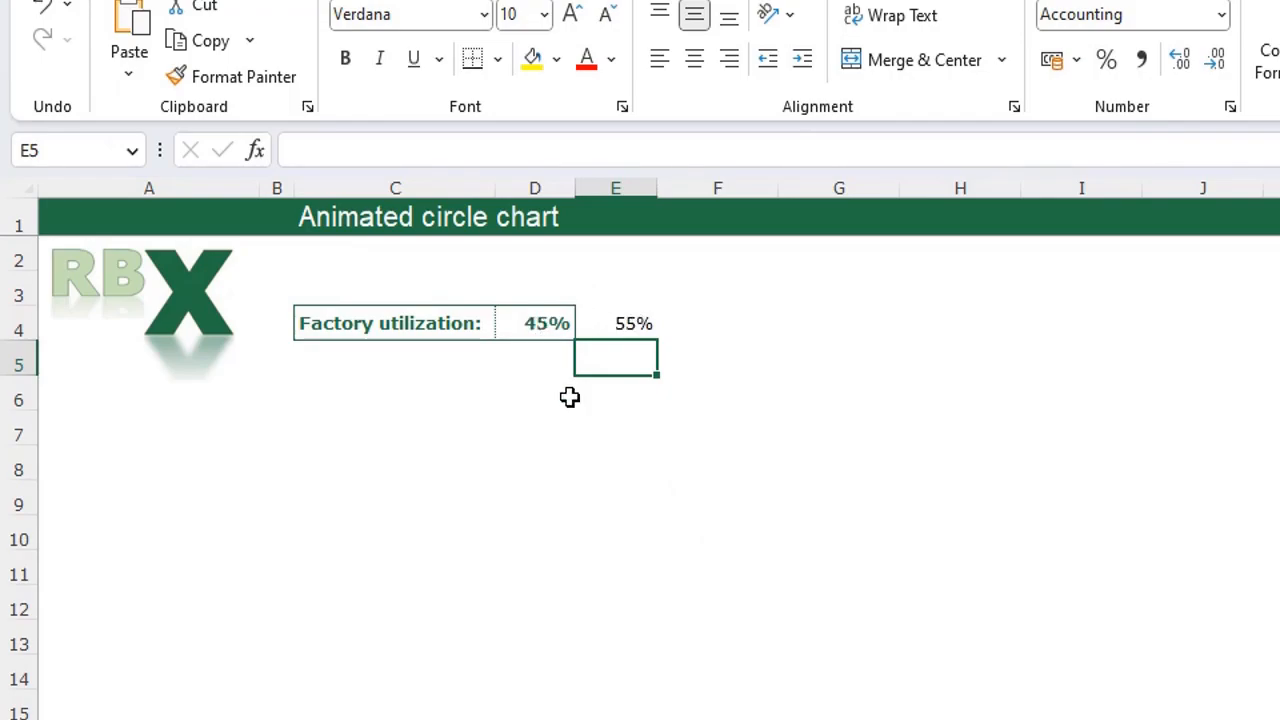
# Insert a 2-D pie chart from cells D4:E4 and place it just below the factory utilization row.
pyautogui.click(535, 430)
pyautogui.moveTo(531, 323); pyautogui.dragTo(598, 321)
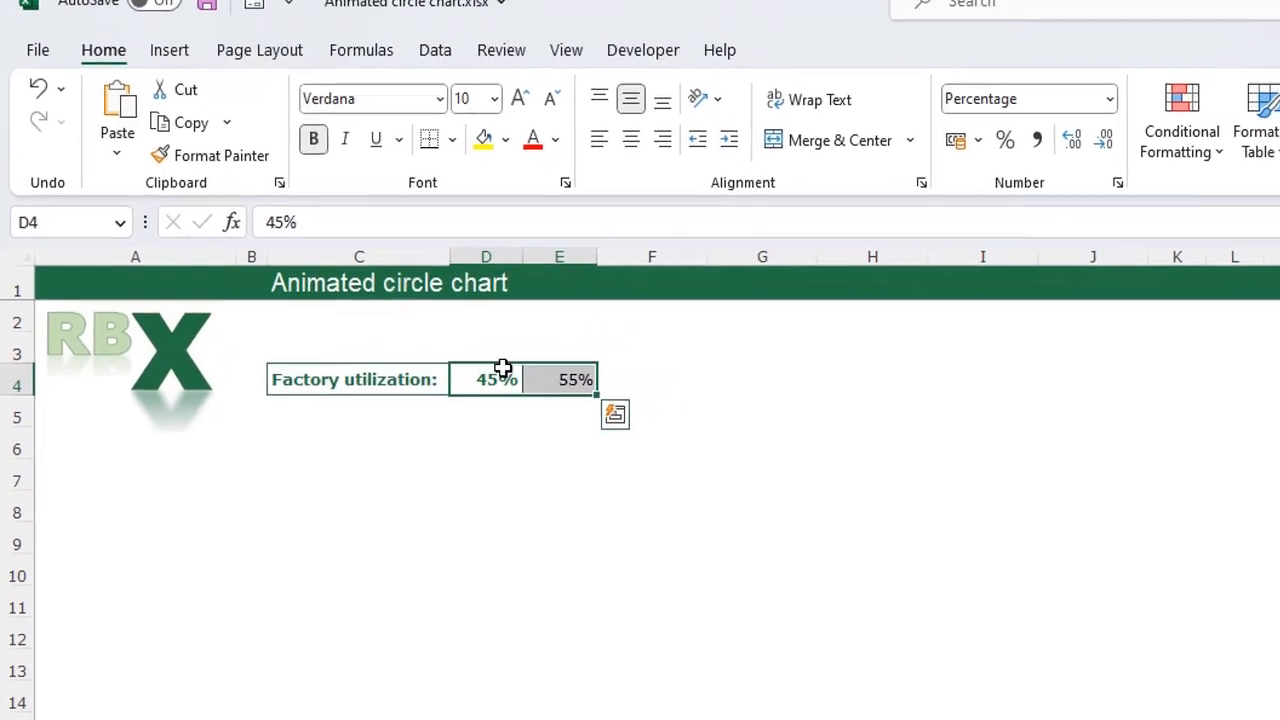
pyautogui.click(165, 82)
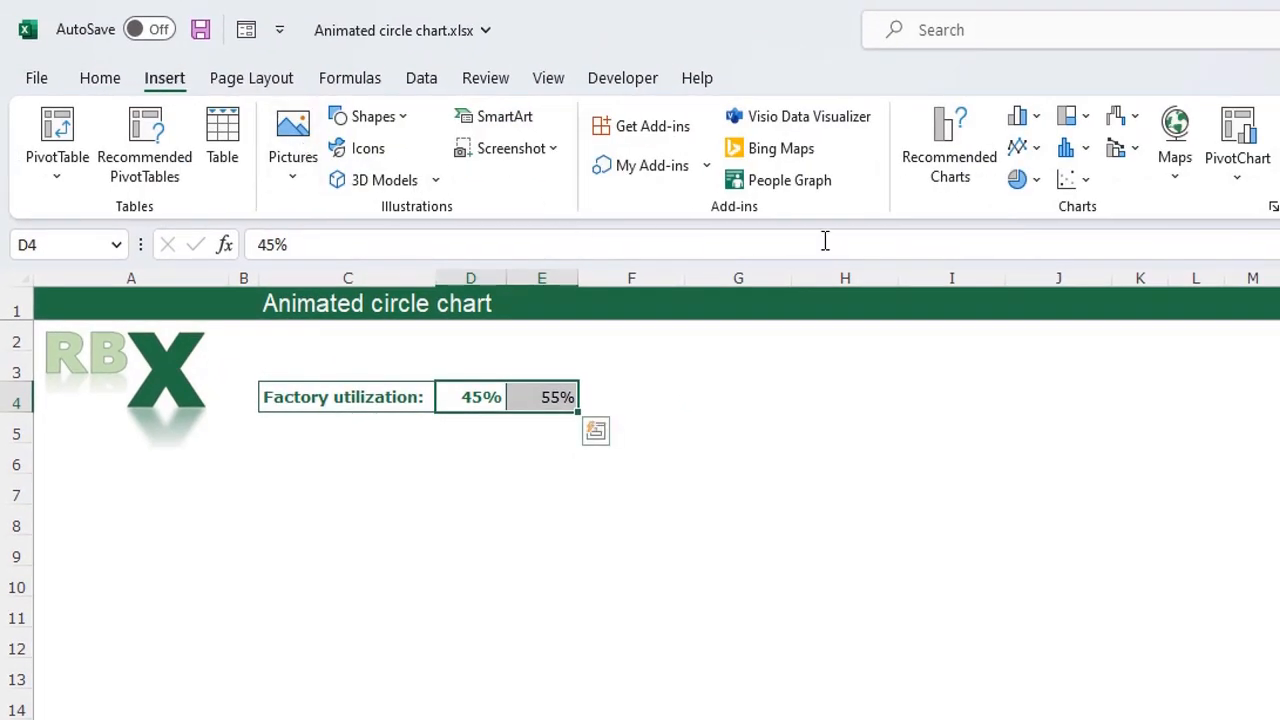
pyautogui.click(1035, 186)
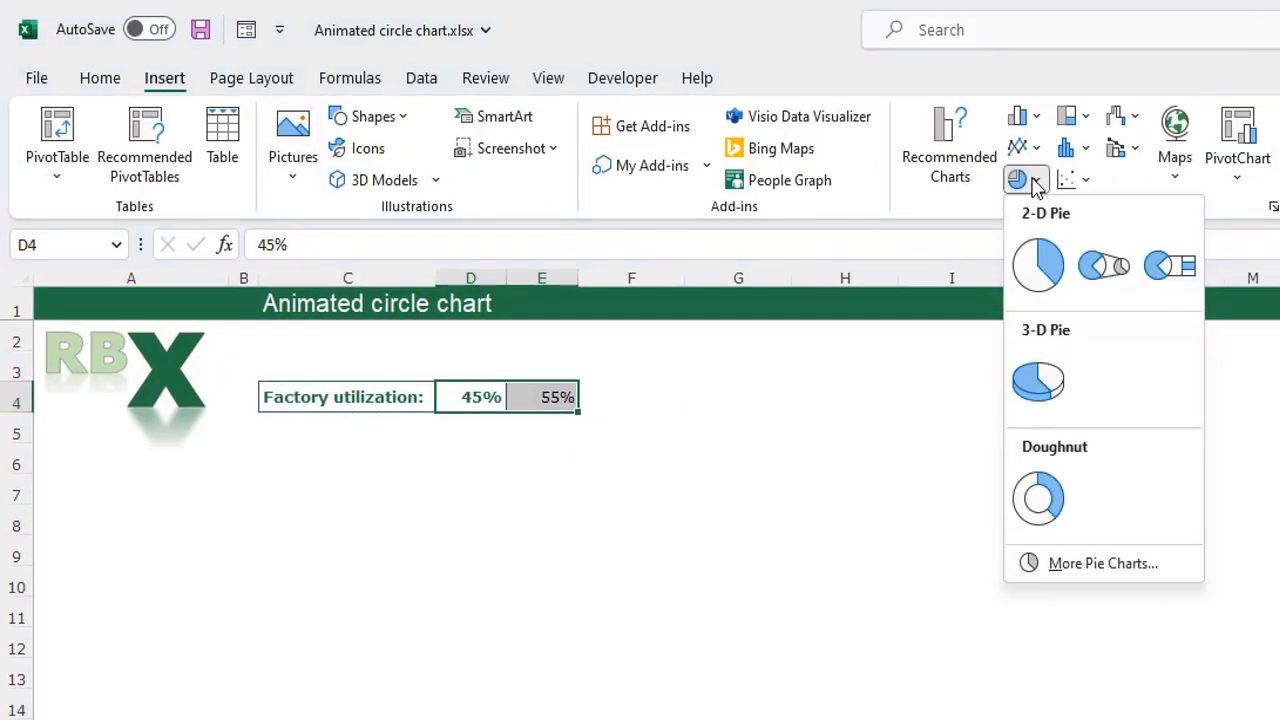
pyautogui.click(1040, 270)
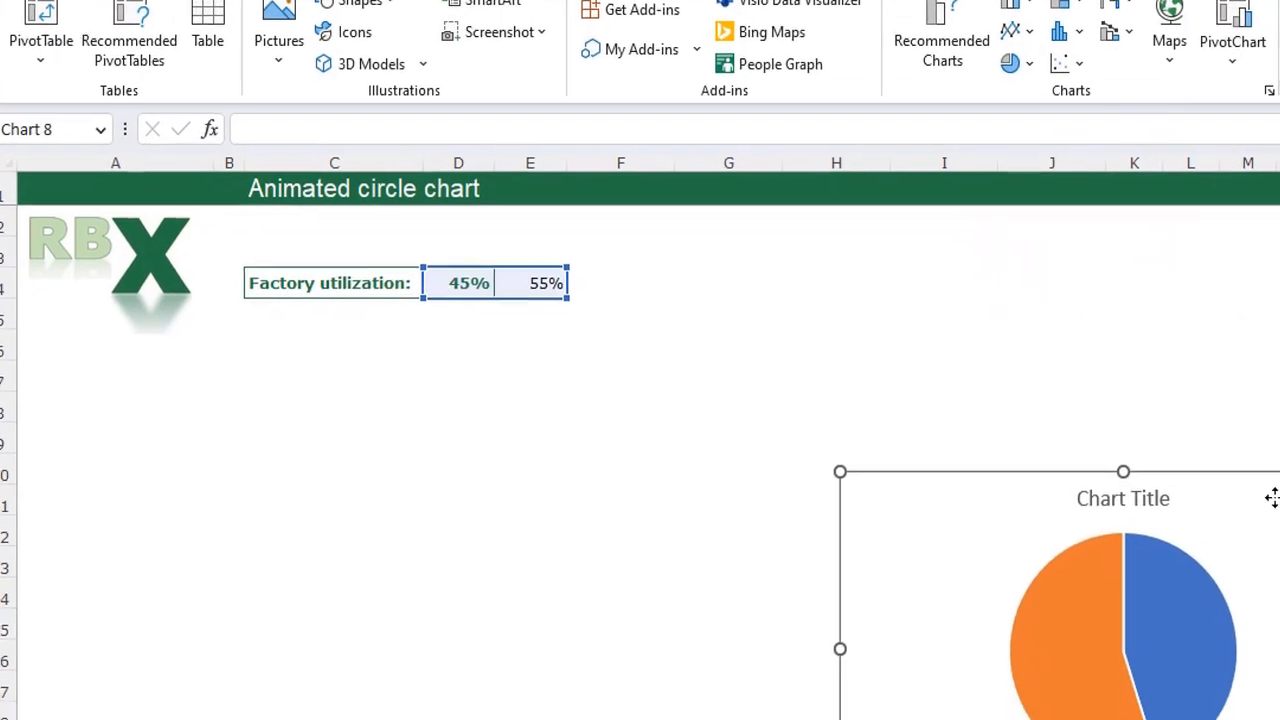
pyautogui.moveTo(1272, 612); pyautogui.dragTo(774, 523)
pyautogui.moveTo(740, 256); pyautogui.dragTo(694, 206)
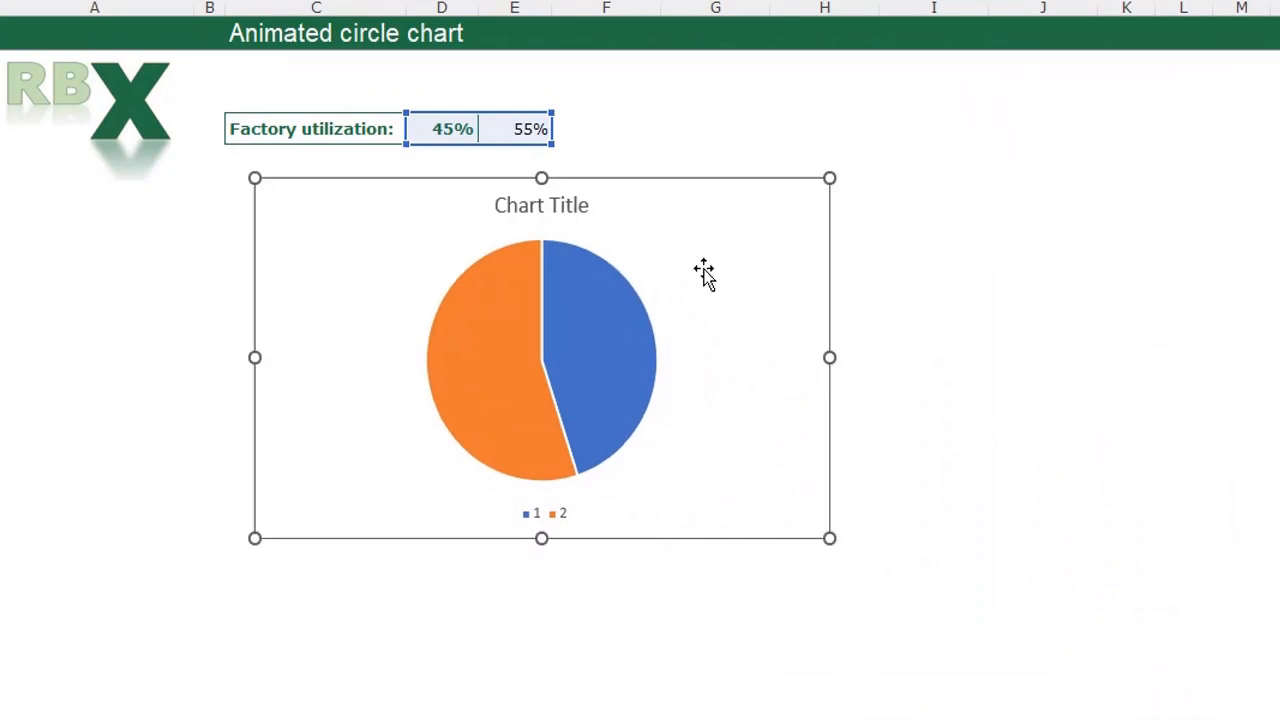
# Delete the pie chart's title and legend.
pyautogui.click(558, 212)
pyautogui.press('Delete')
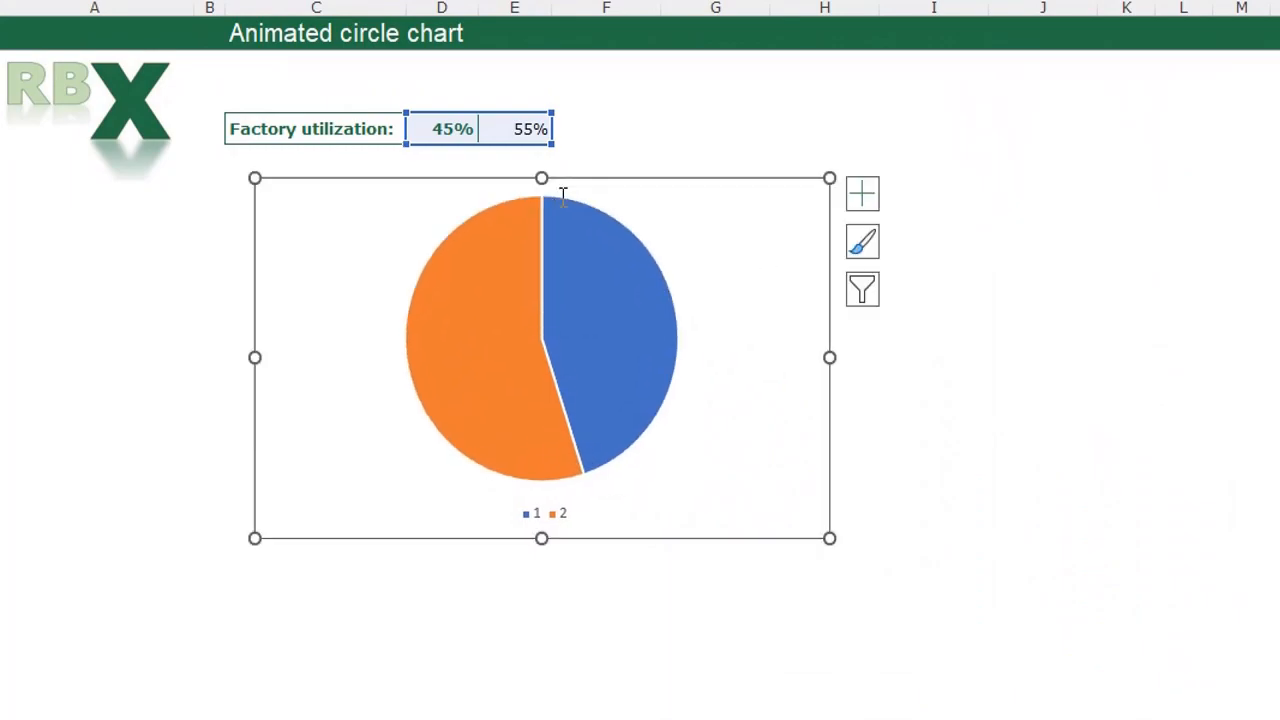
pyautogui.click(566, 513)
pyautogui.press('Delete')
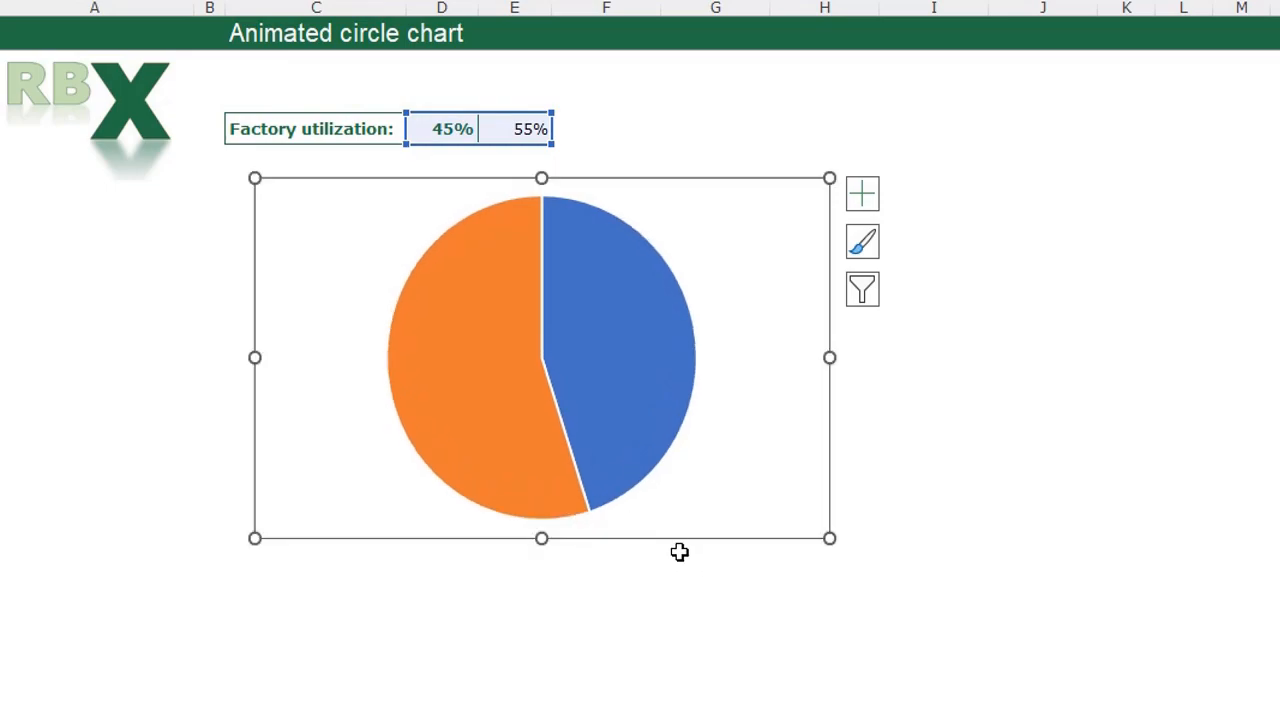
# Apply a gradient fill to only the factory utilization slice of the pie, the blue one.
pyautogui.click(608, 296)
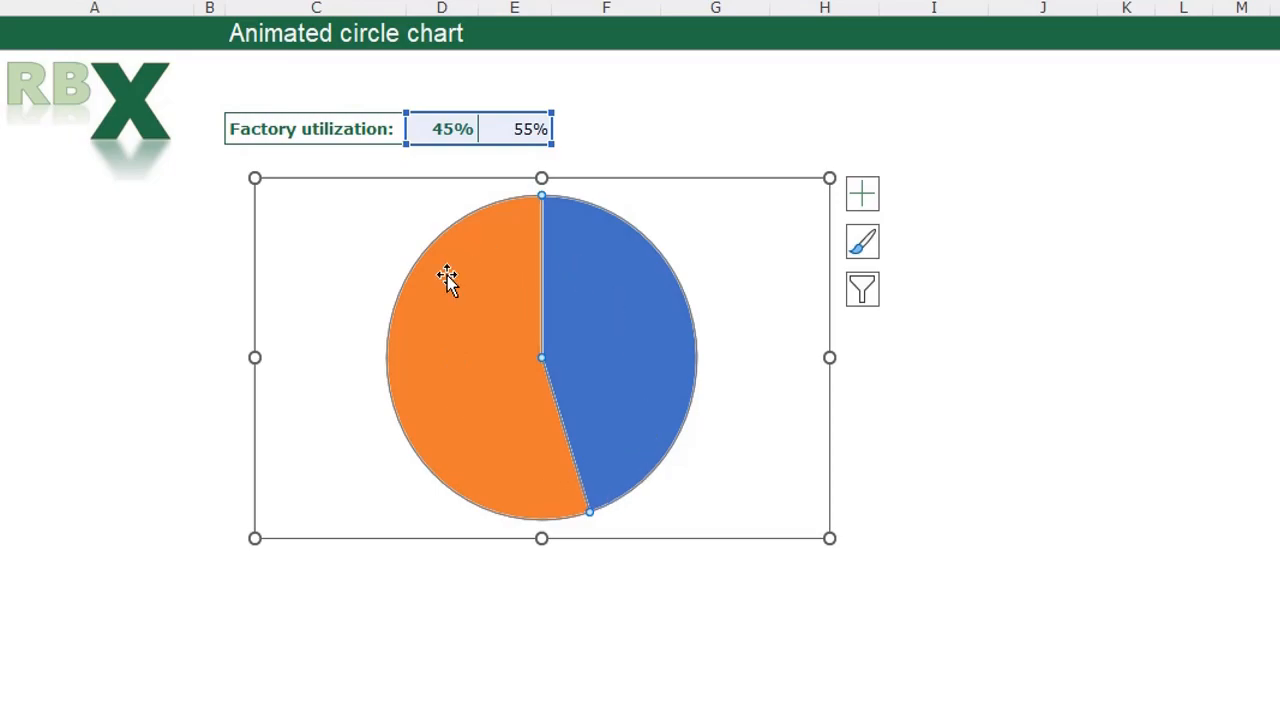
pyautogui.click(599, 328)
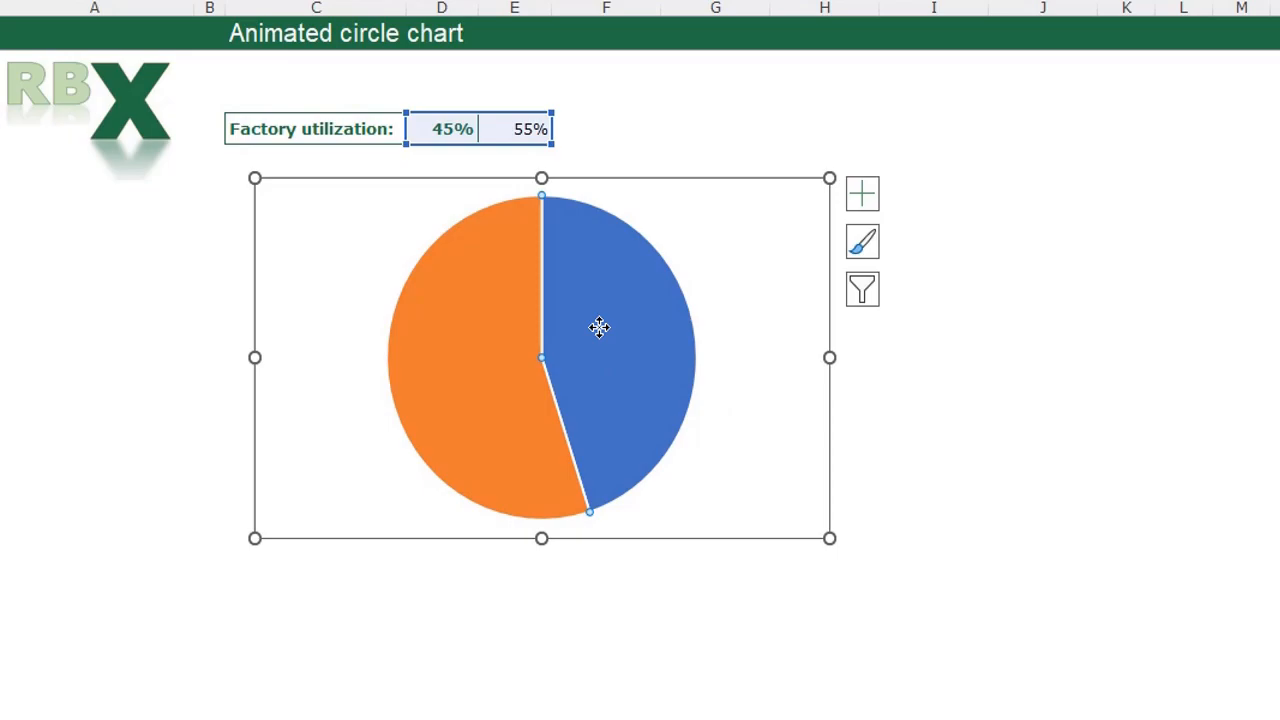
pyautogui.doubleClick(599, 328)
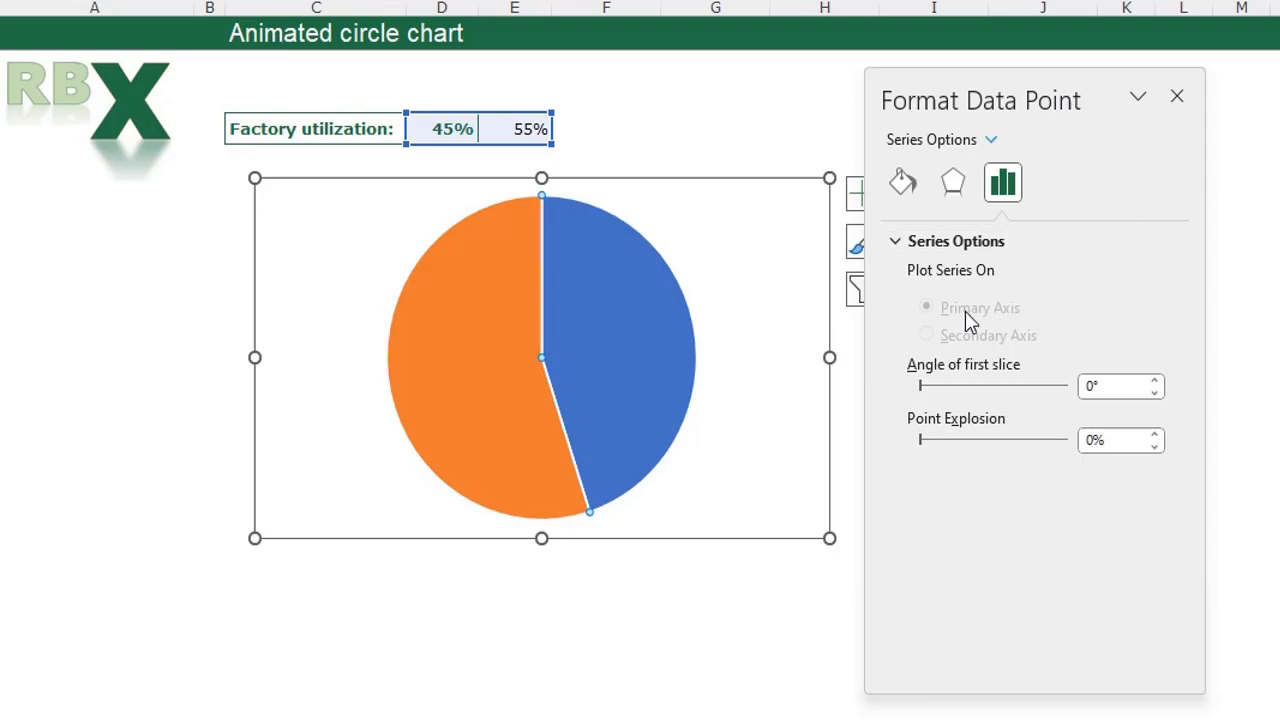
pyautogui.click(903, 185)
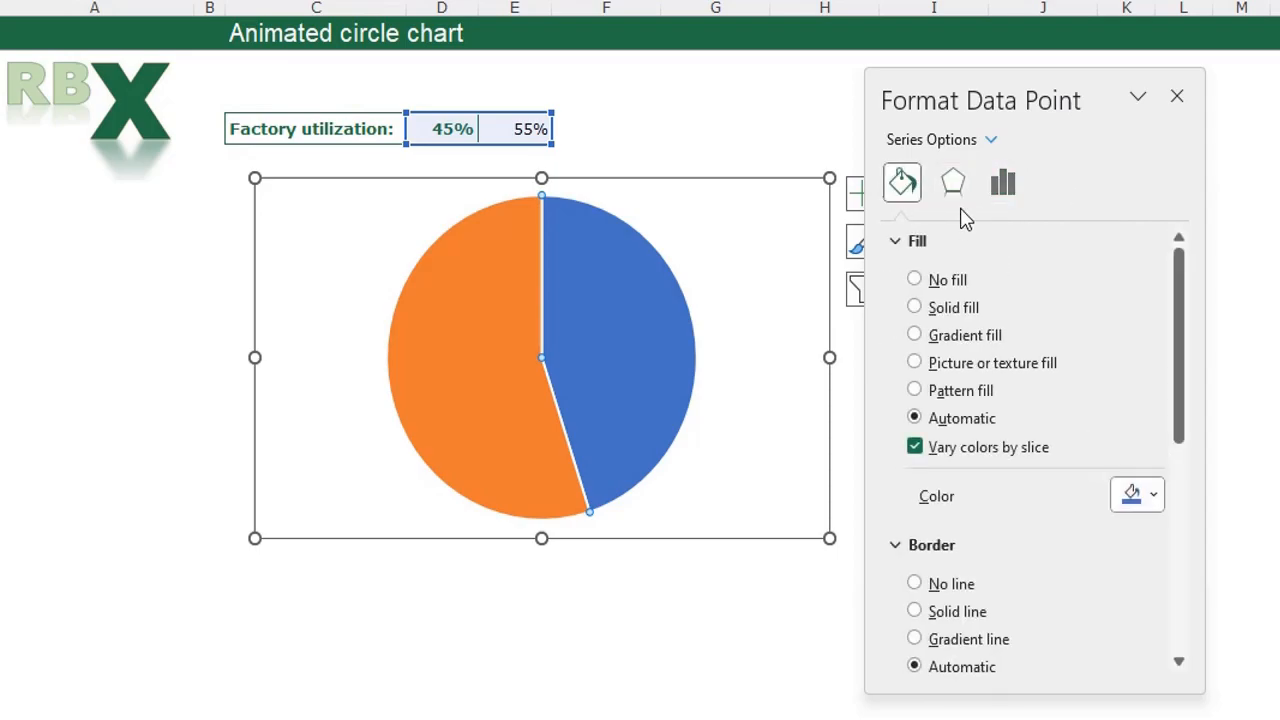
pyautogui.click(950, 344)
pyautogui.scroll(-3, 946, 460)
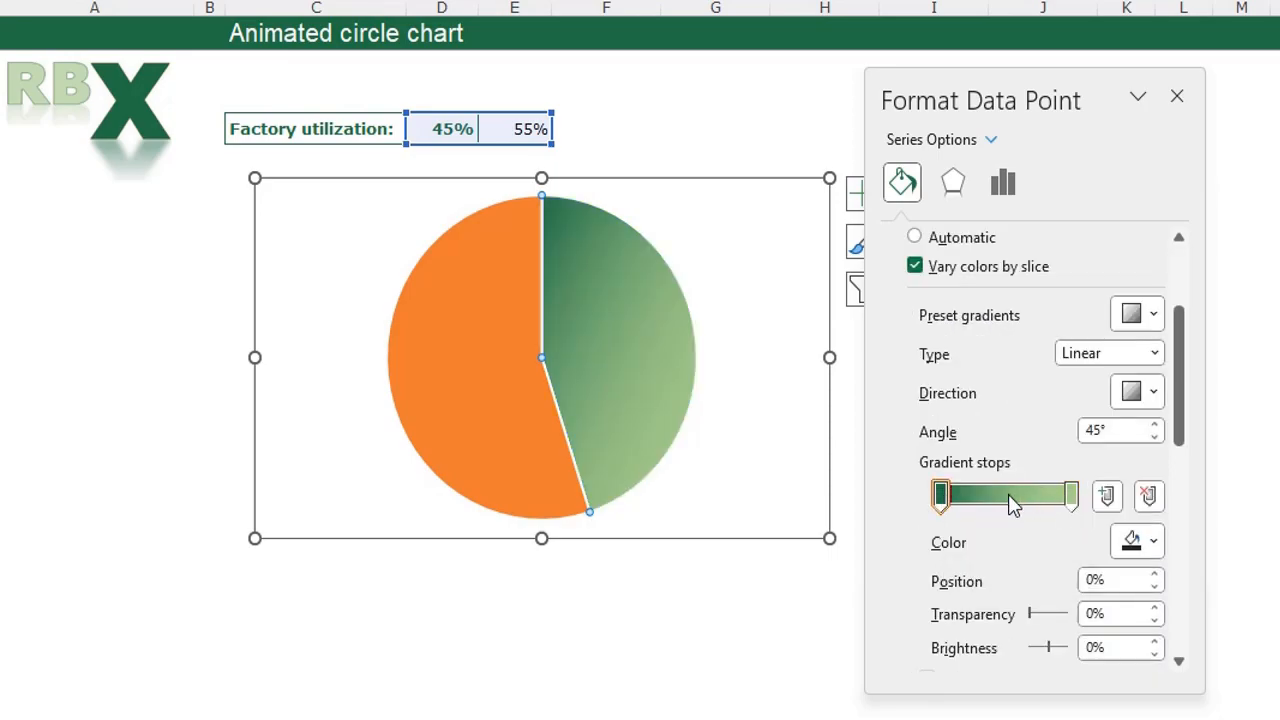
# Set the slice's gradient stops to run from the recent dark green at 0% to light green at 100%.
pyautogui.click(1072, 496)
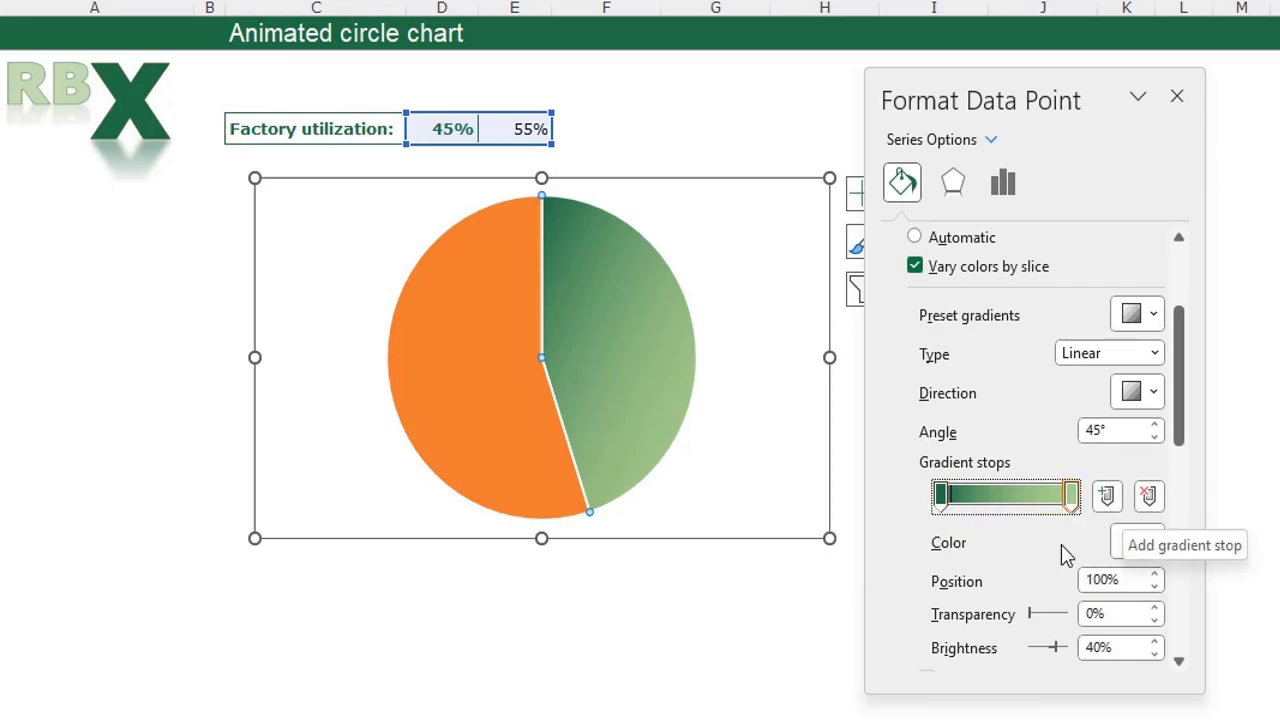
pyautogui.click(941, 496)
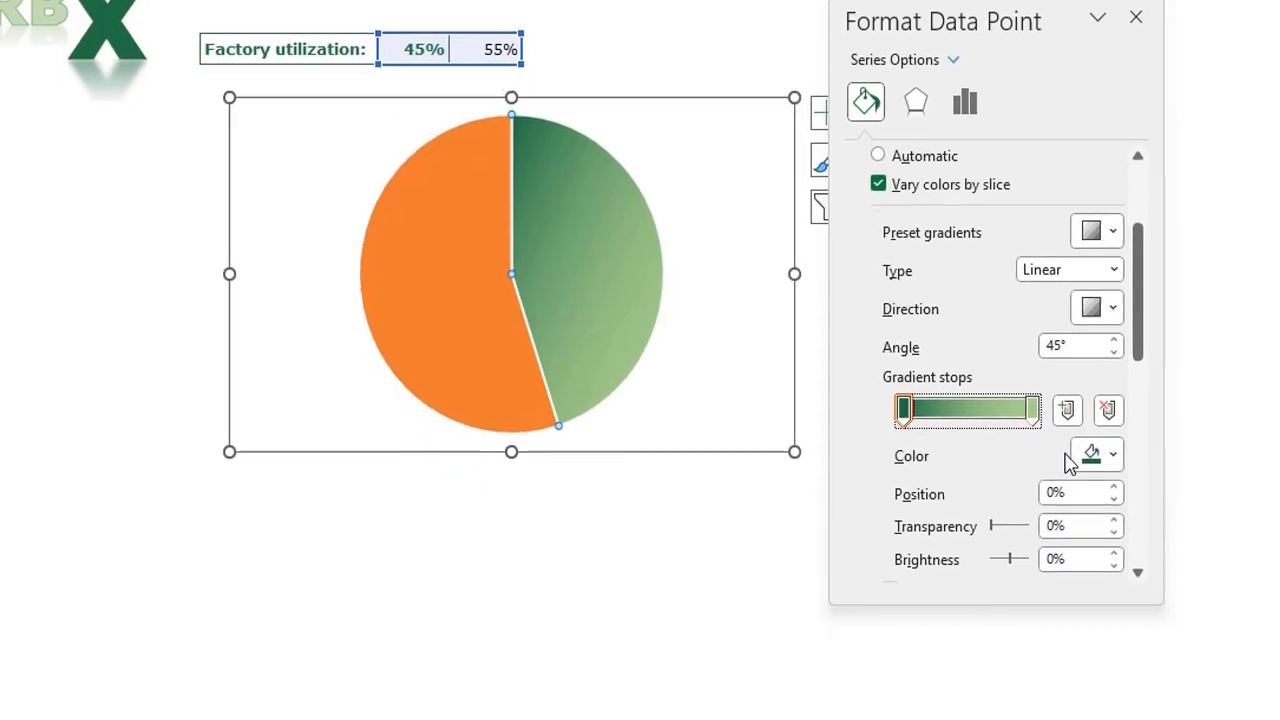
pyautogui.click(1090, 456)
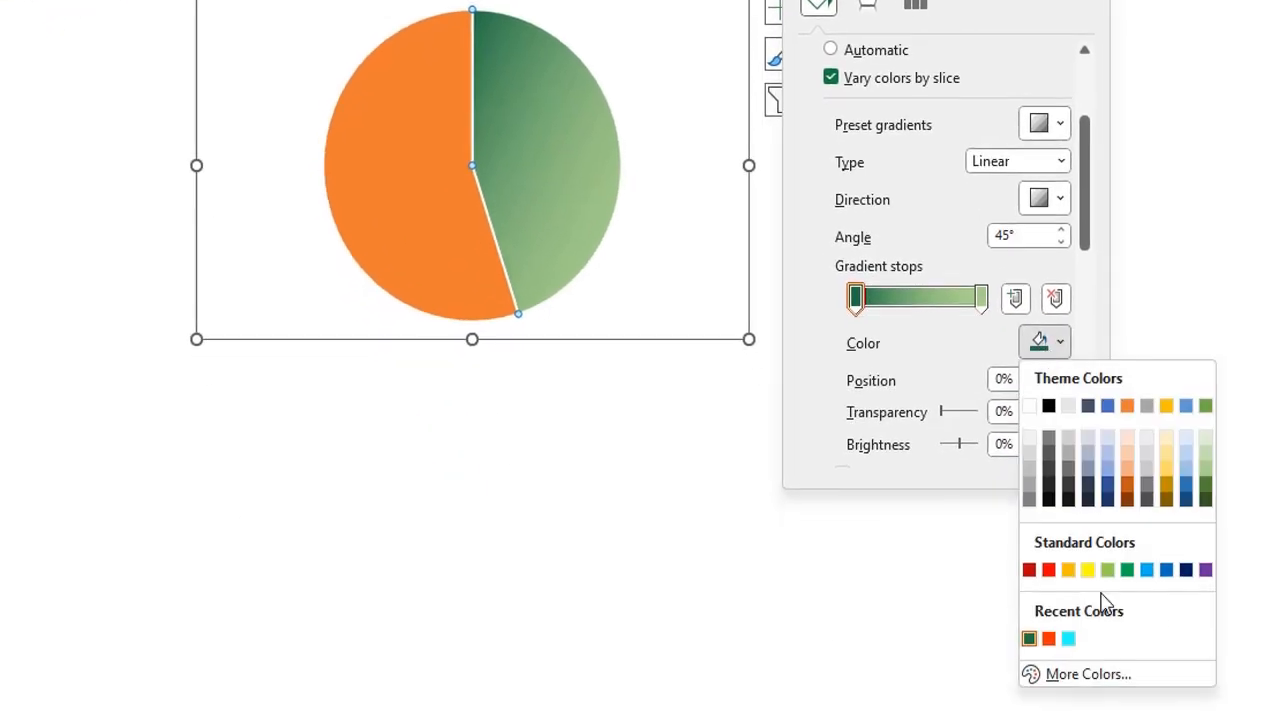
pyautogui.click(1031, 637)
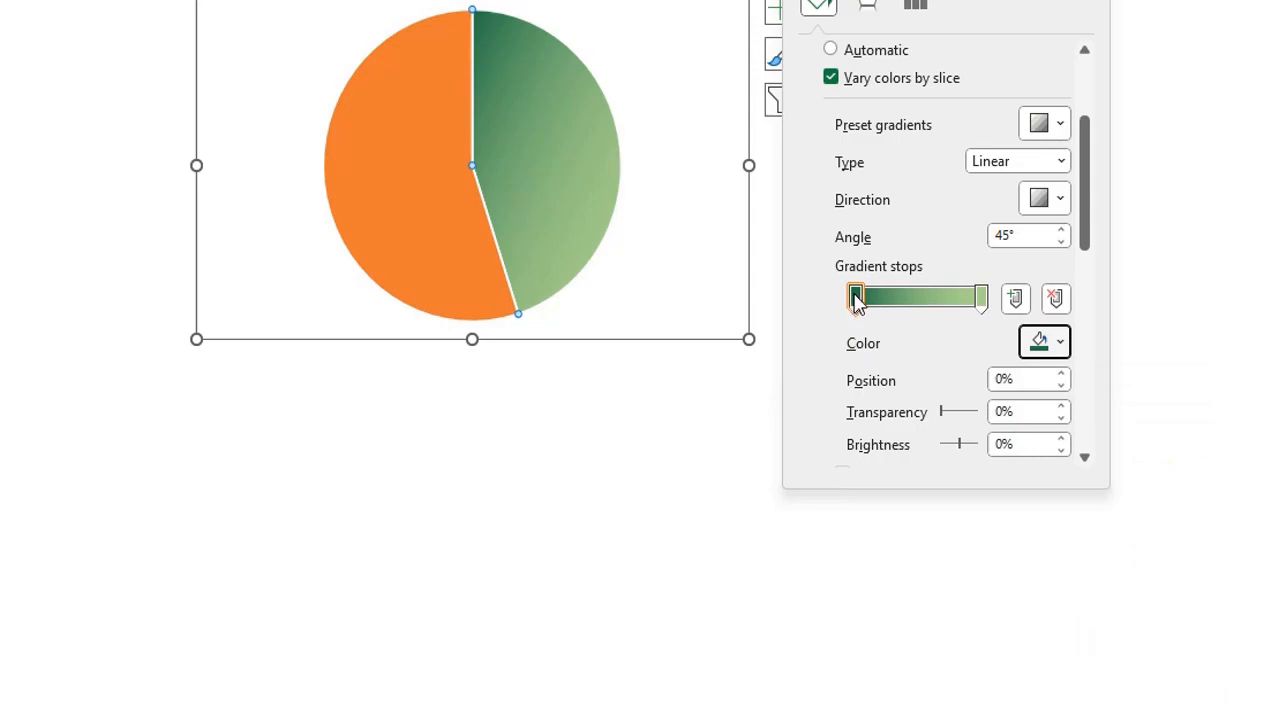
pyautogui.click(981, 300)
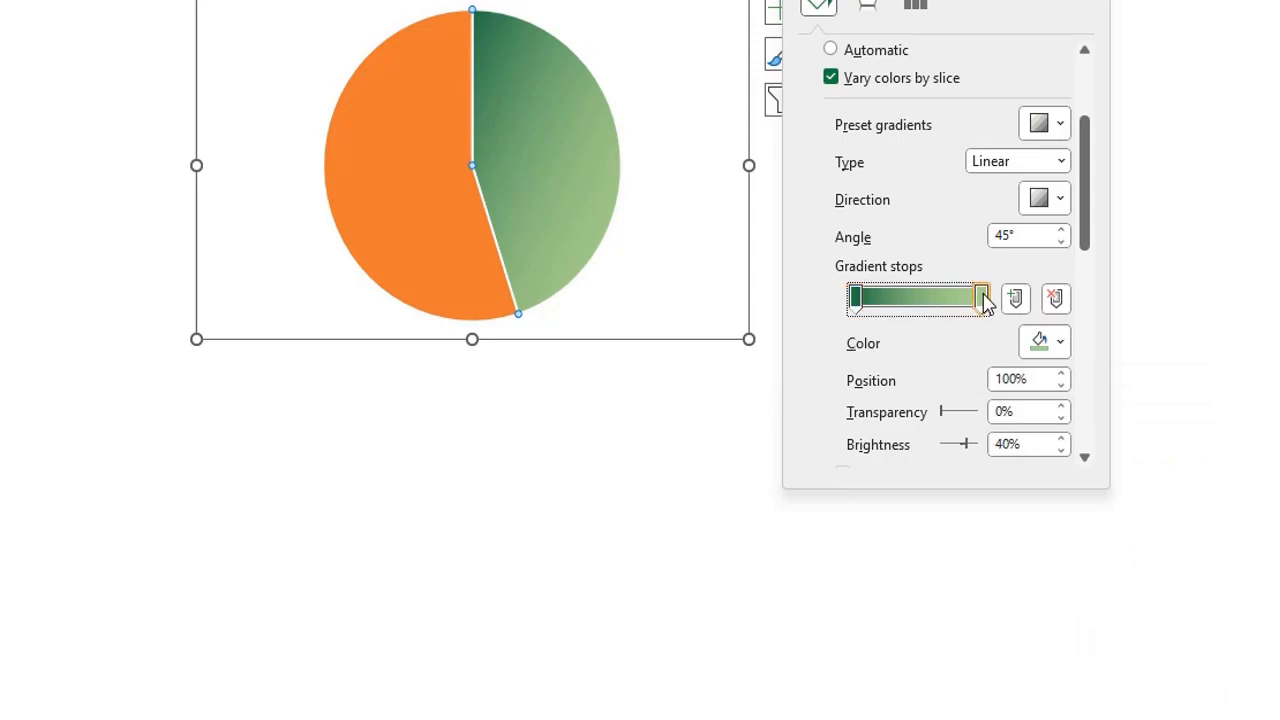
pyautogui.click(1040, 343)
pyautogui.press('Escape')
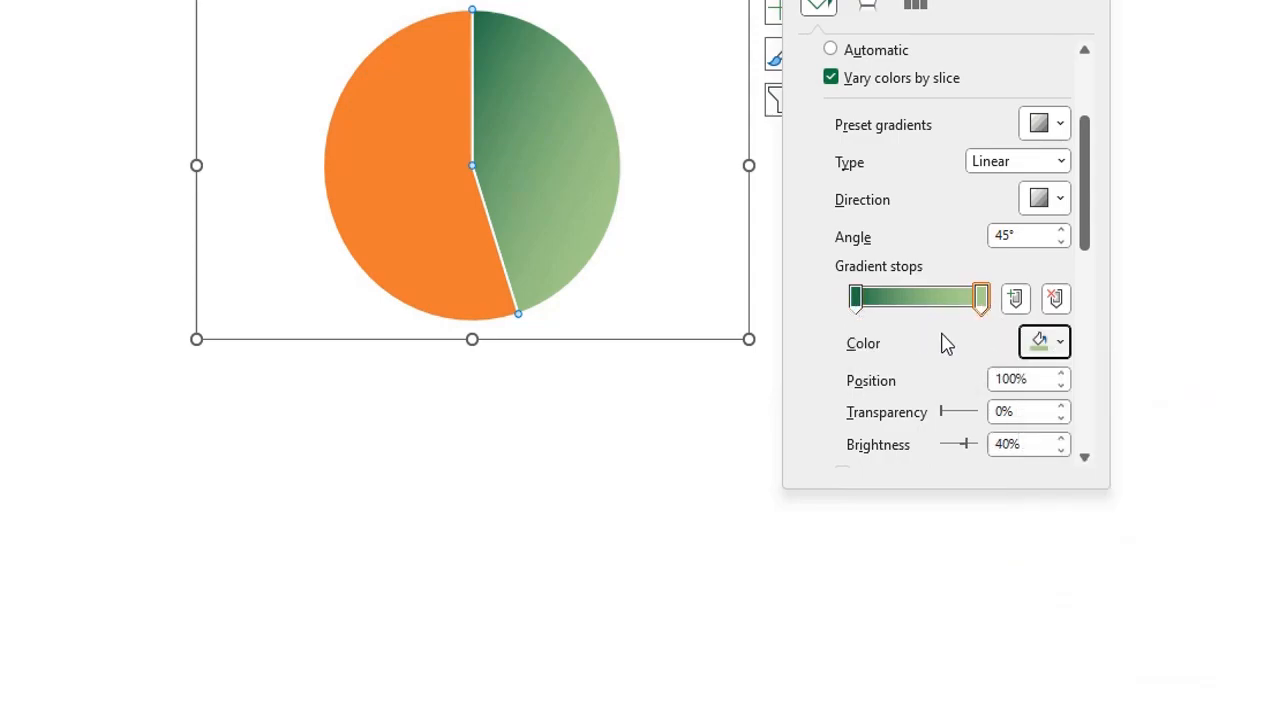
# Give the gradient-filled slice a solid dark green border with a width of 5 pt.
pyautogui.scroll(-3, 943, 335)
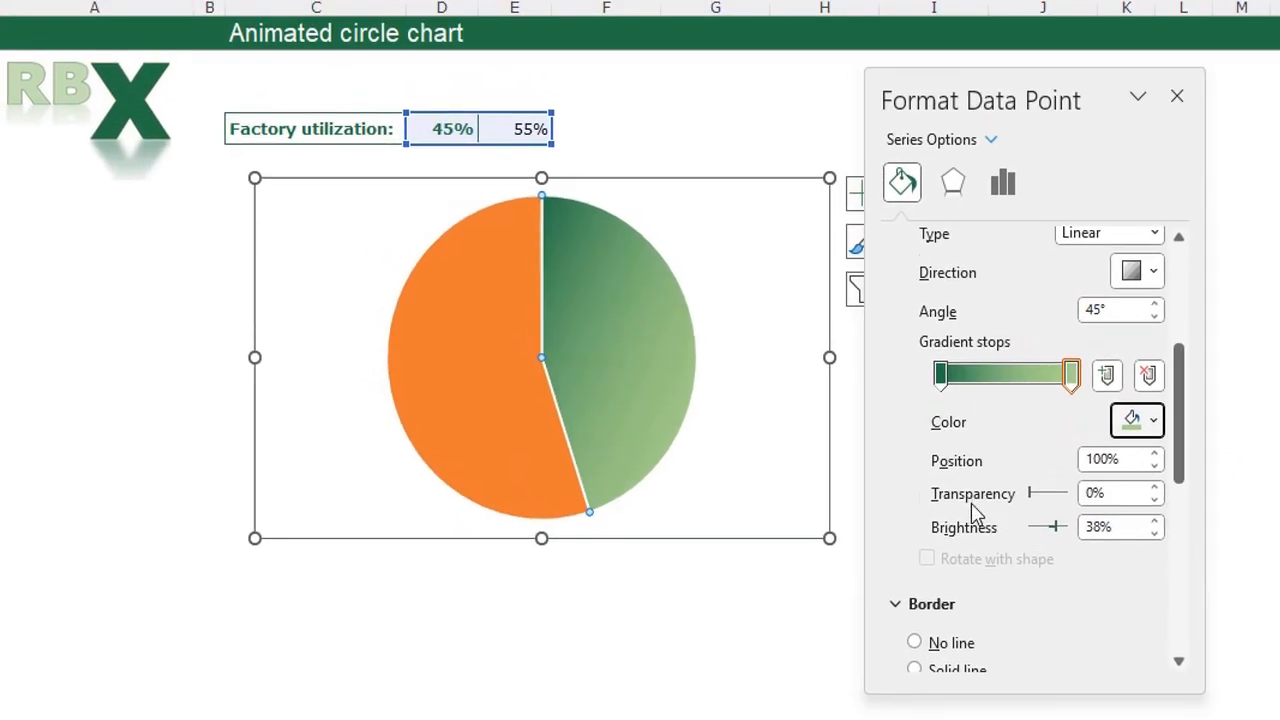
pyautogui.scroll(-4, 973, 505)
pyautogui.click(950, 435)
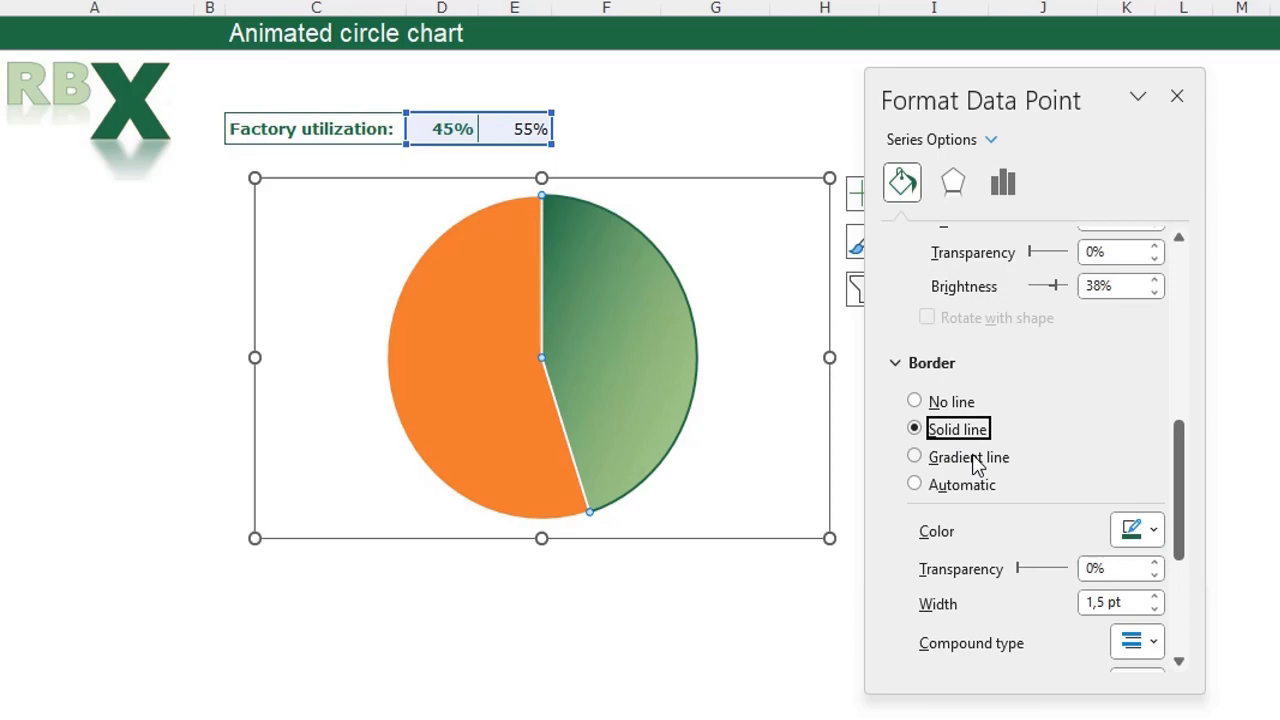
pyautogui.click(1137, 535)
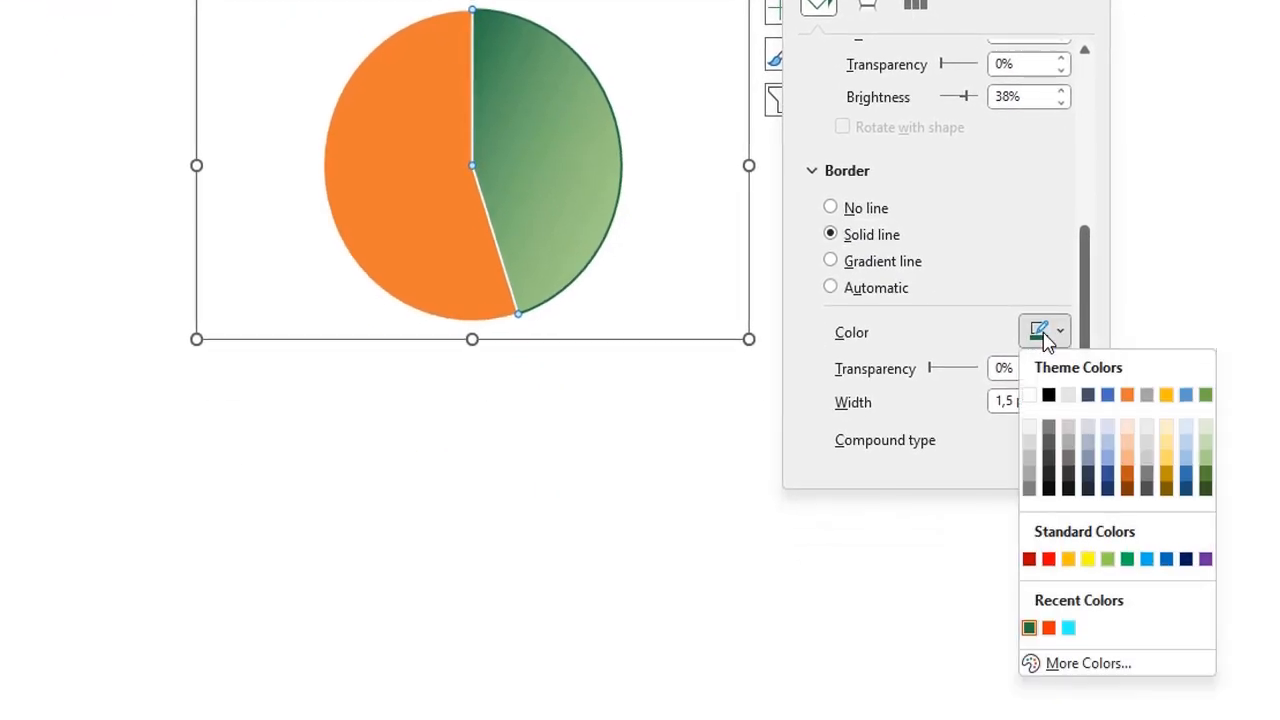
pyautogui.click(1029, 628)
pyautogui.tripleClick(1064, 401)
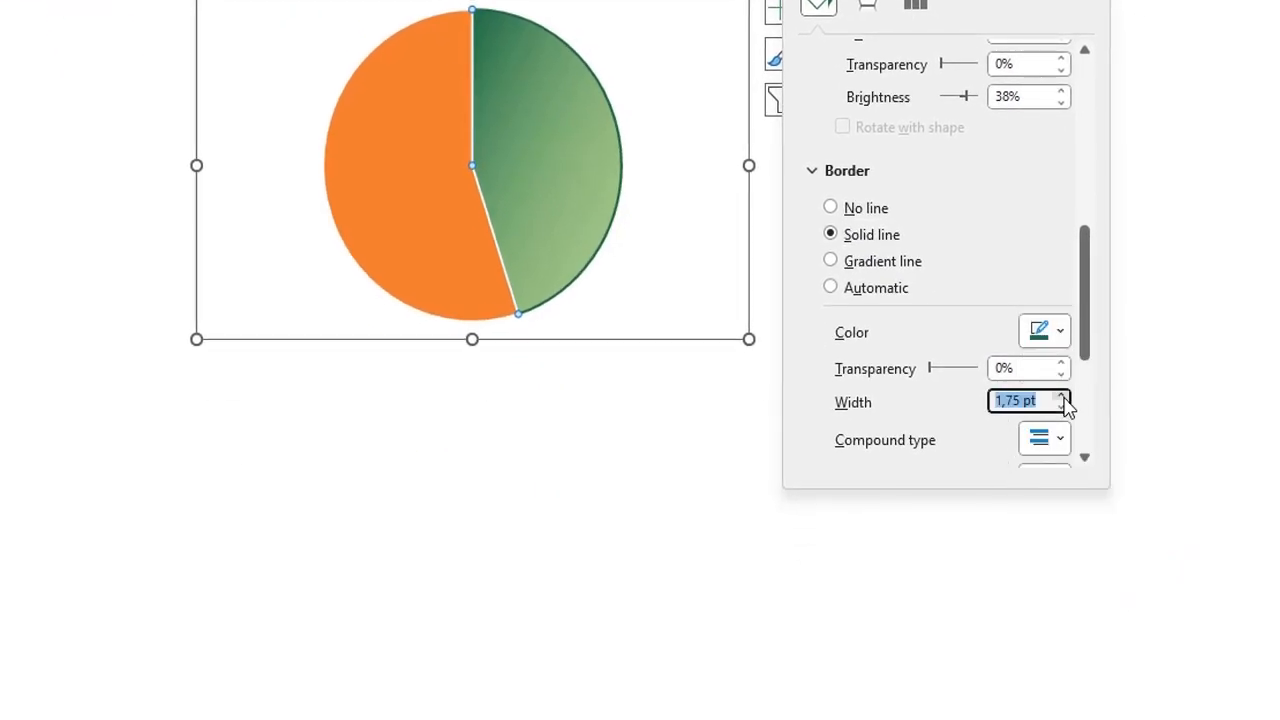
pyautogui.write('5')
pyautogui.press('Return')
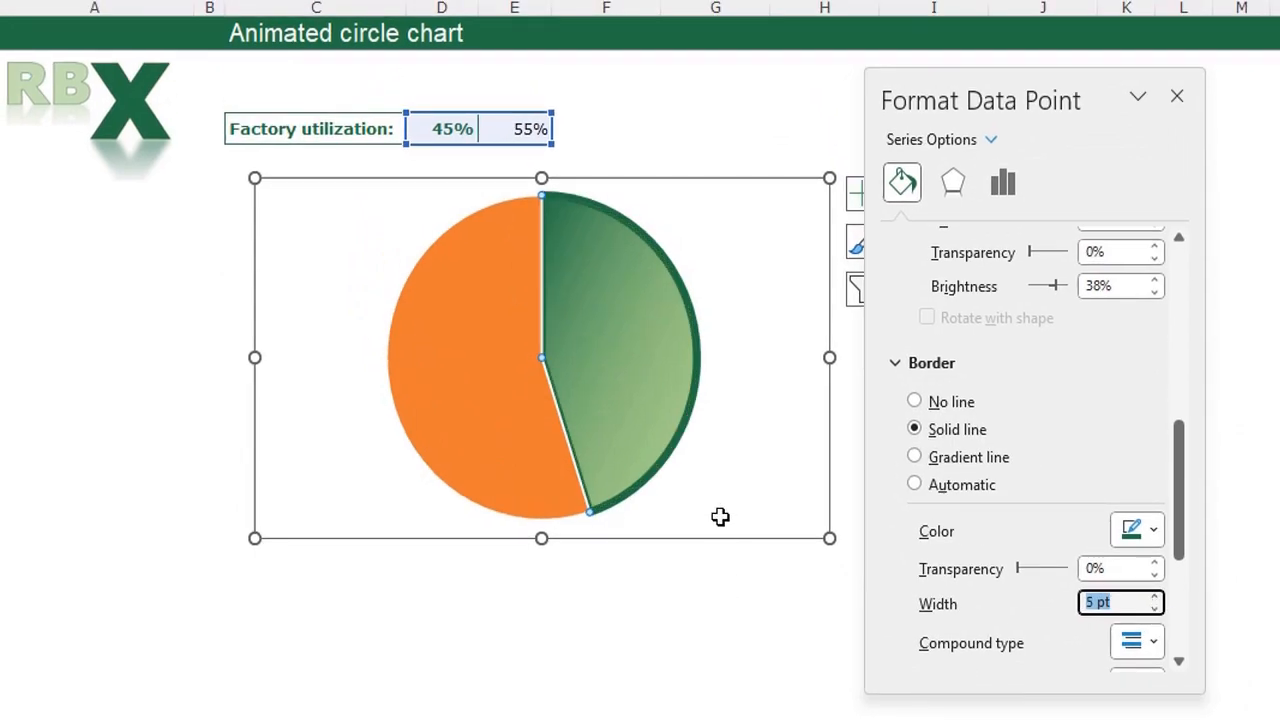
# Set the orange remainder slice to no fill.
pyautogui.click(479, 329)
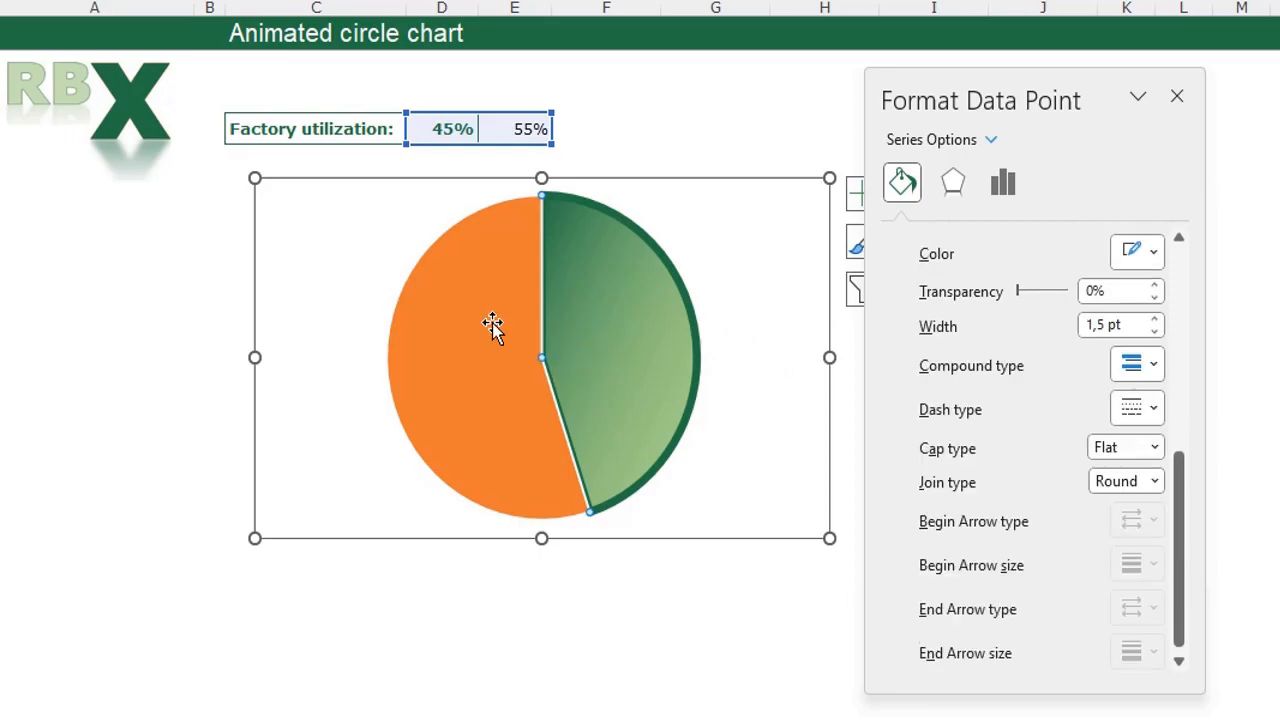
pyautogui.click(903, 183)
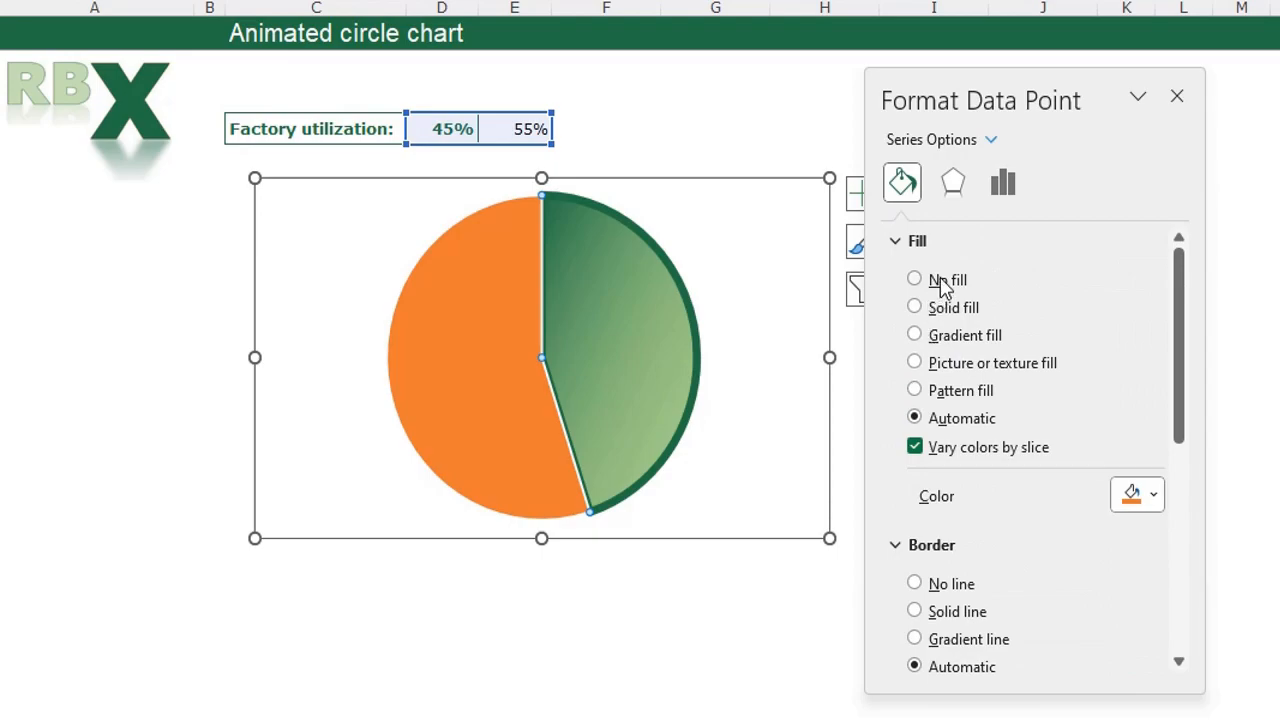
pyautogui.click(944, 285)
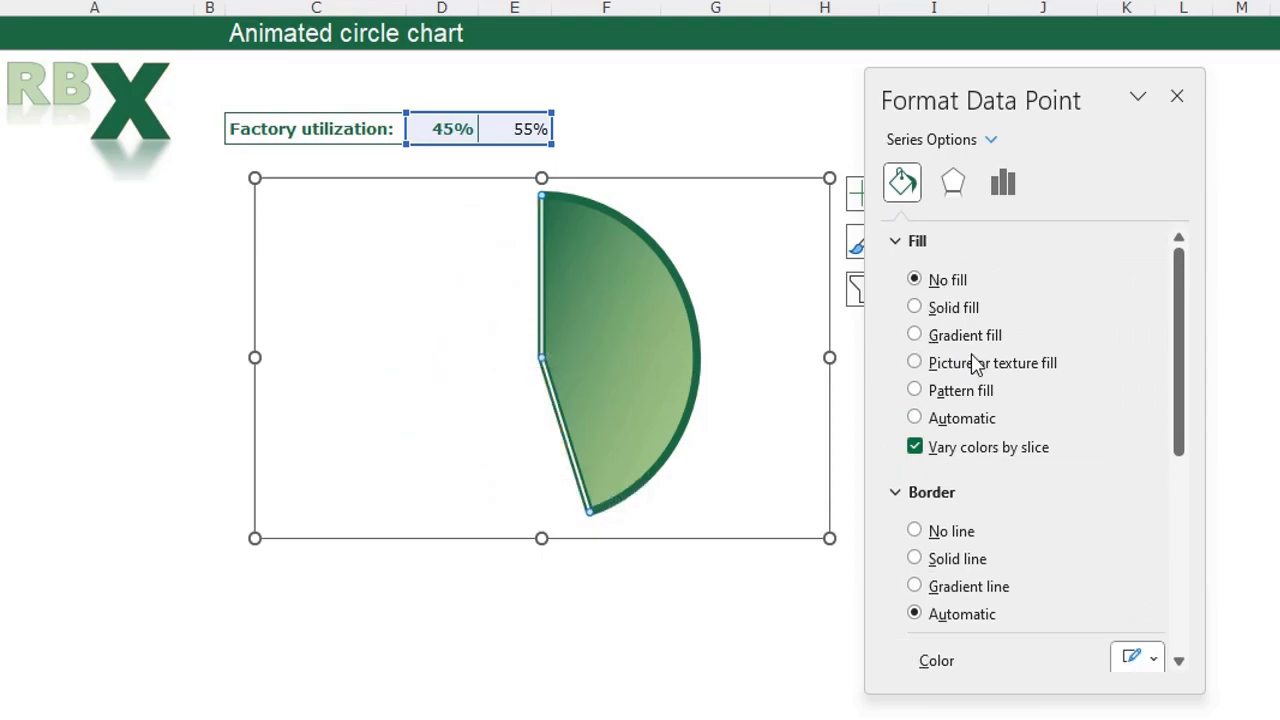
# Give the unfilled remainder slice a solid dark green border with a width of 5 pt.
pyautogui.scroll(-3, 975, 415)
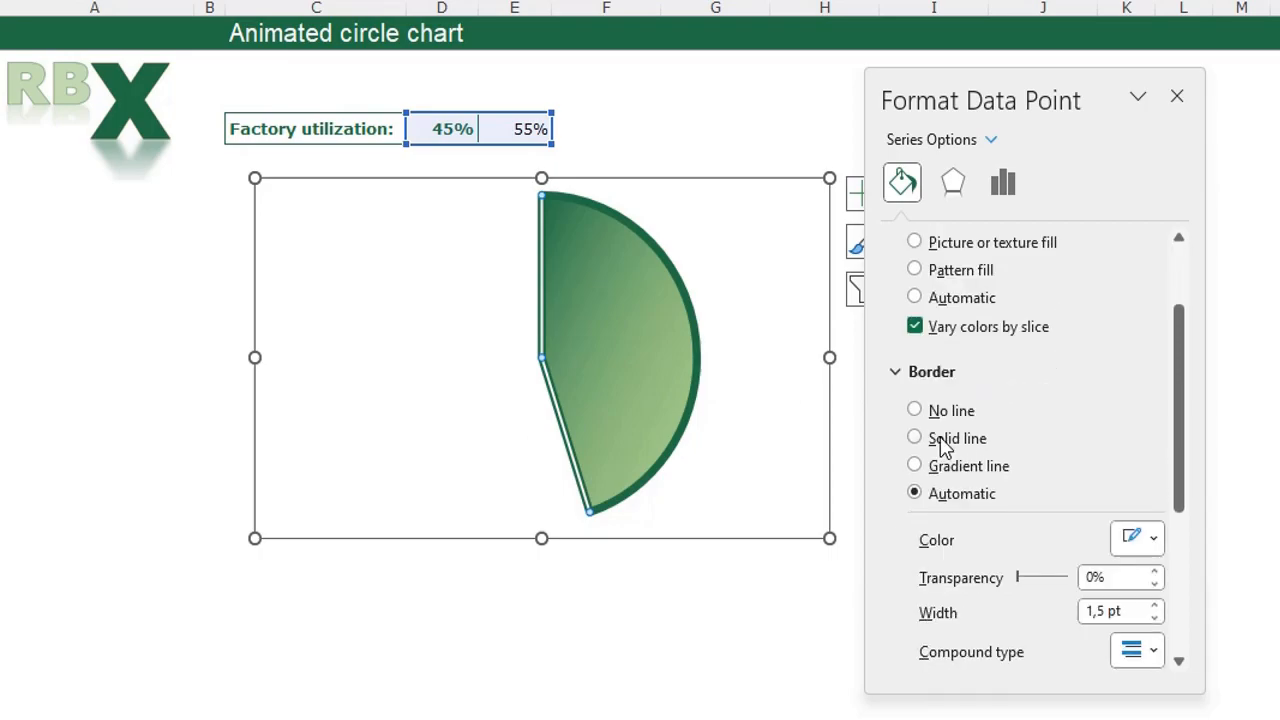
pyautogui.click(940, 445)
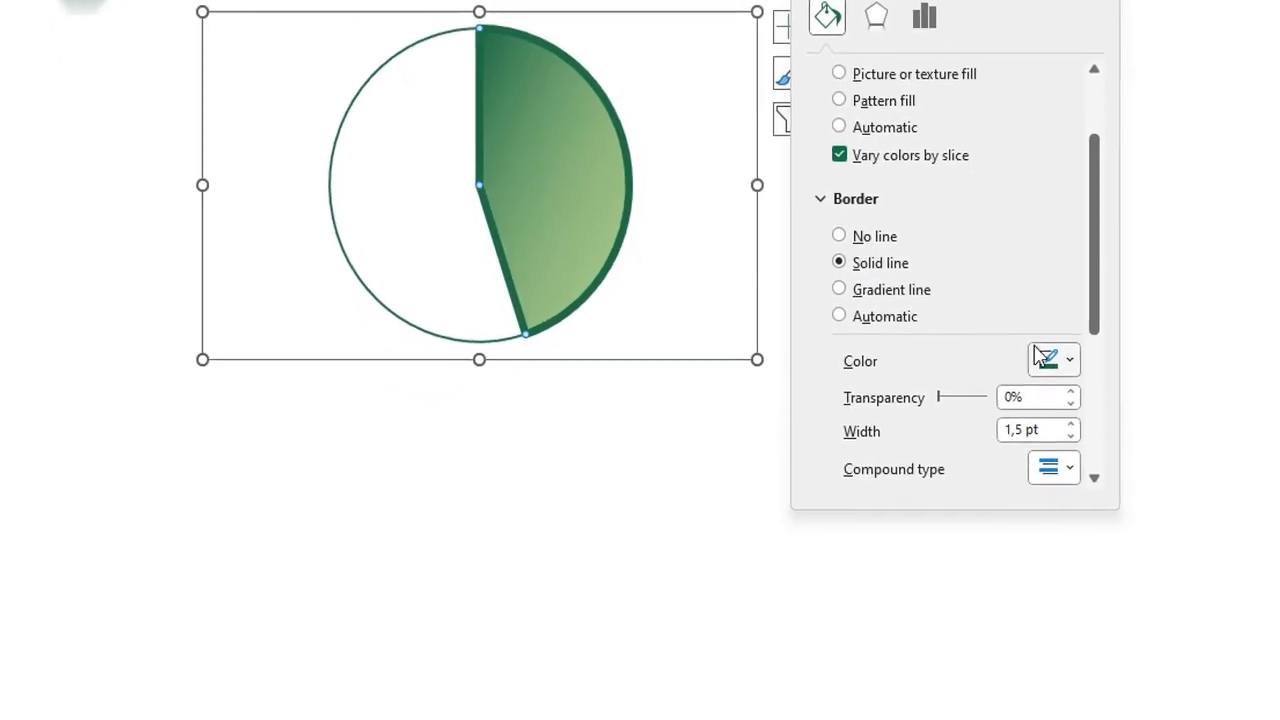
pyautogui.click(1137, 538)
pyautogui.click(1030, 636)
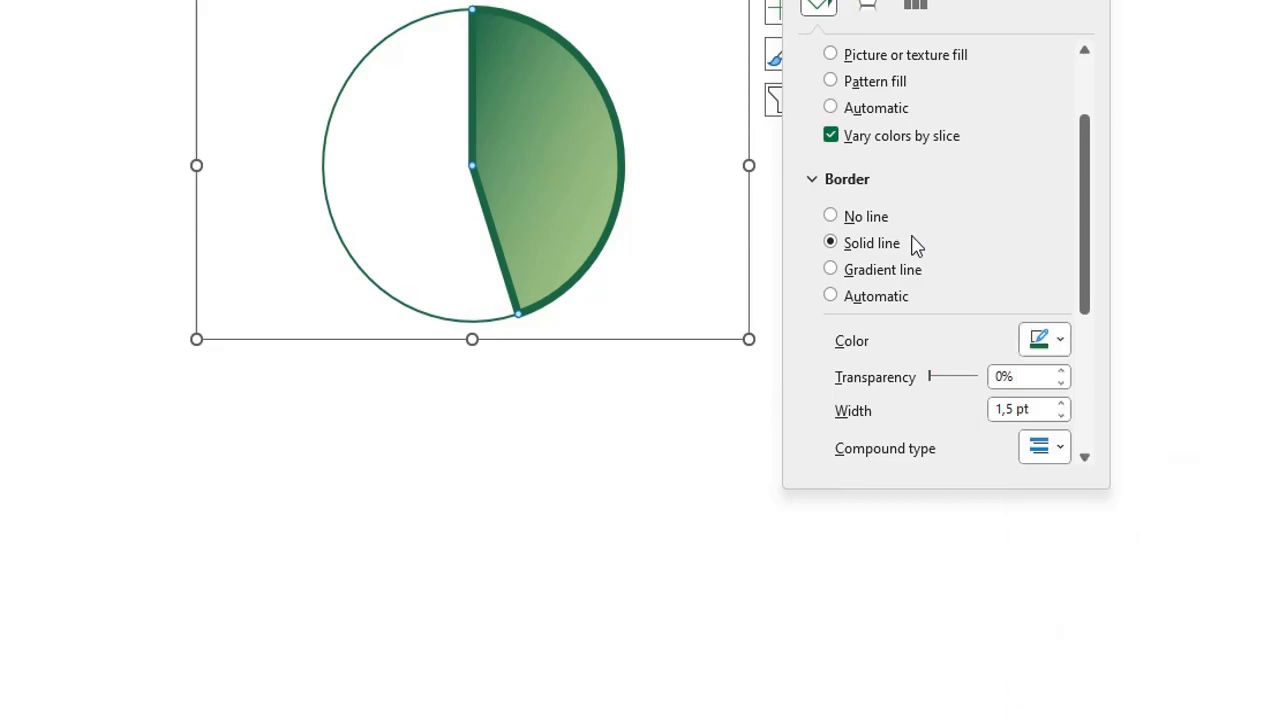
pyautogui.scroll(-3, 1017, 302)
pyautogui.click(1066, 297)
pyautogui.click(1066, 297)
pyautogui.click(1066, 297)
pyautogui.click(1066, 297)
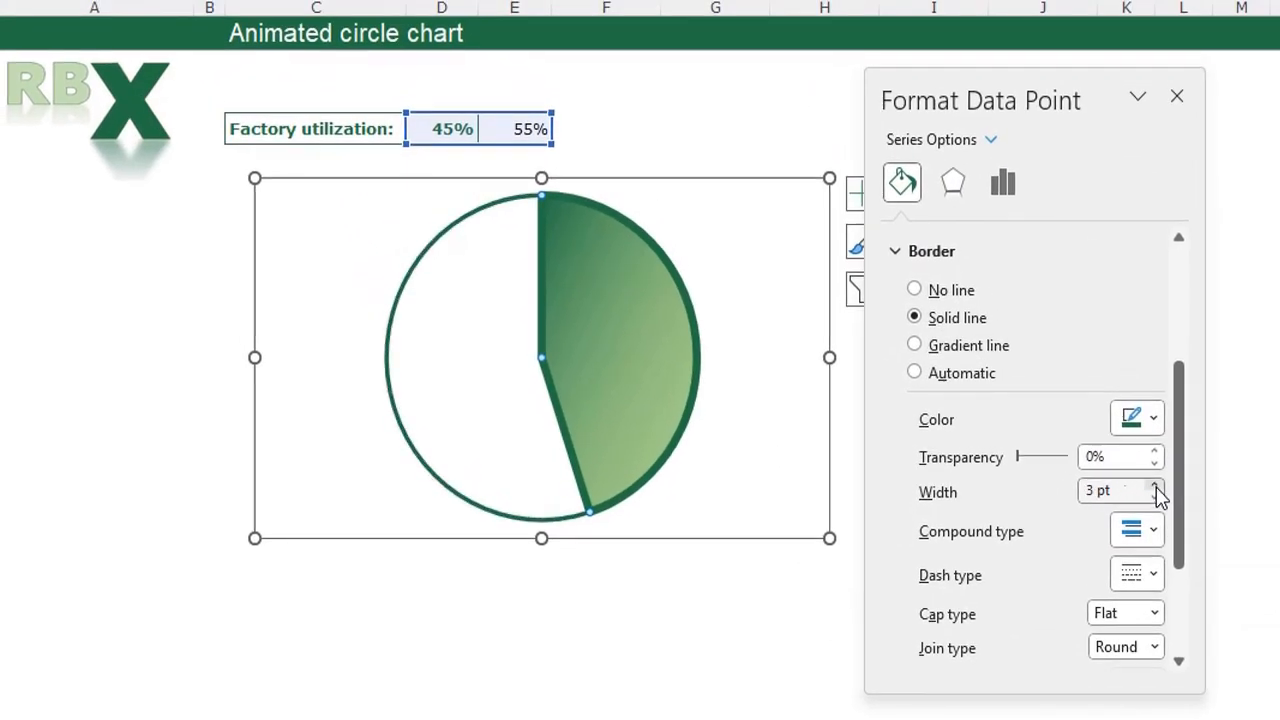
pyautogui.click(1155, 486)
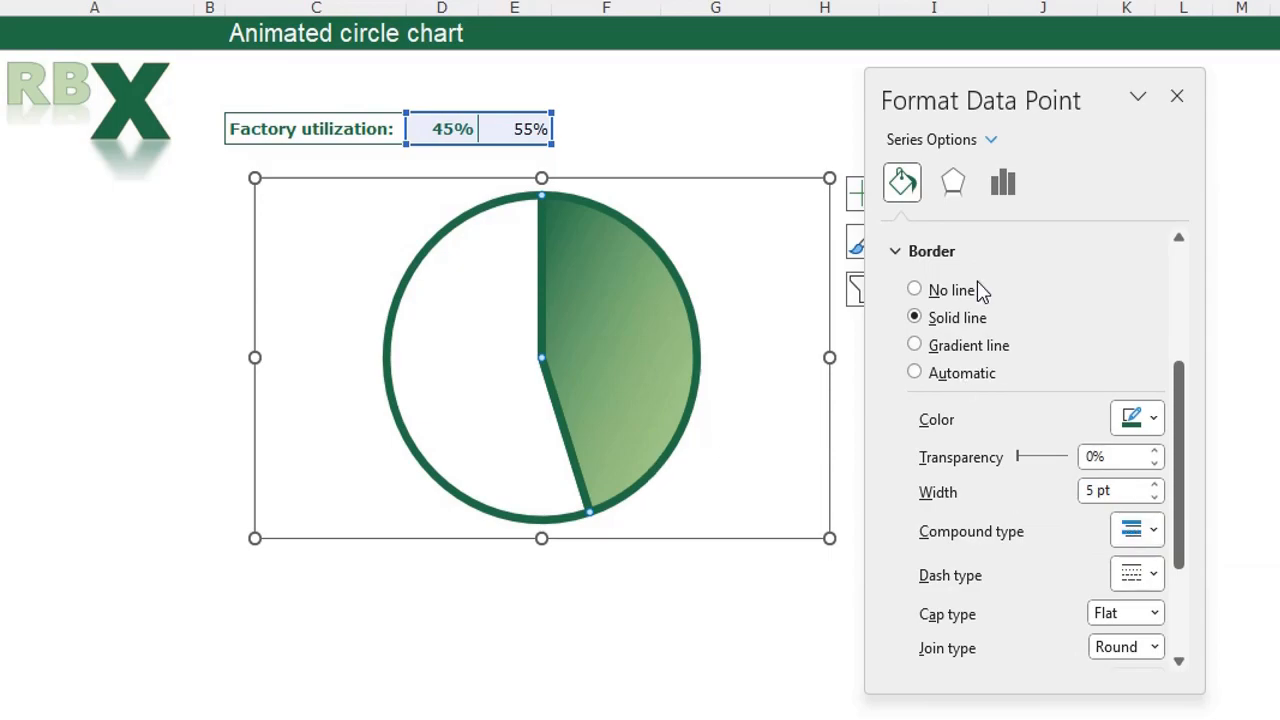
# Give the unfilled remainder slice a 10 pt glow in the recent dark green with 60% transparency.
pyautogui.click(956, 188)
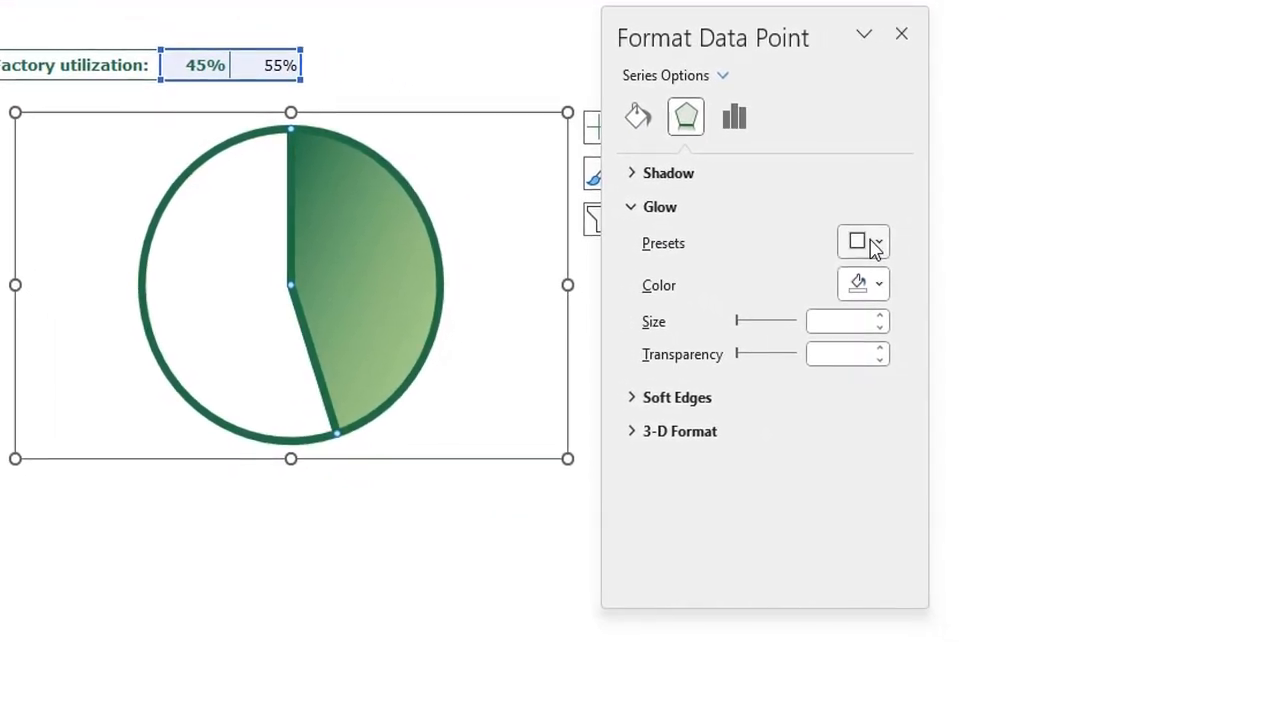
pyautogui.click(1137, 312)
pyautogui.click(869, 515)
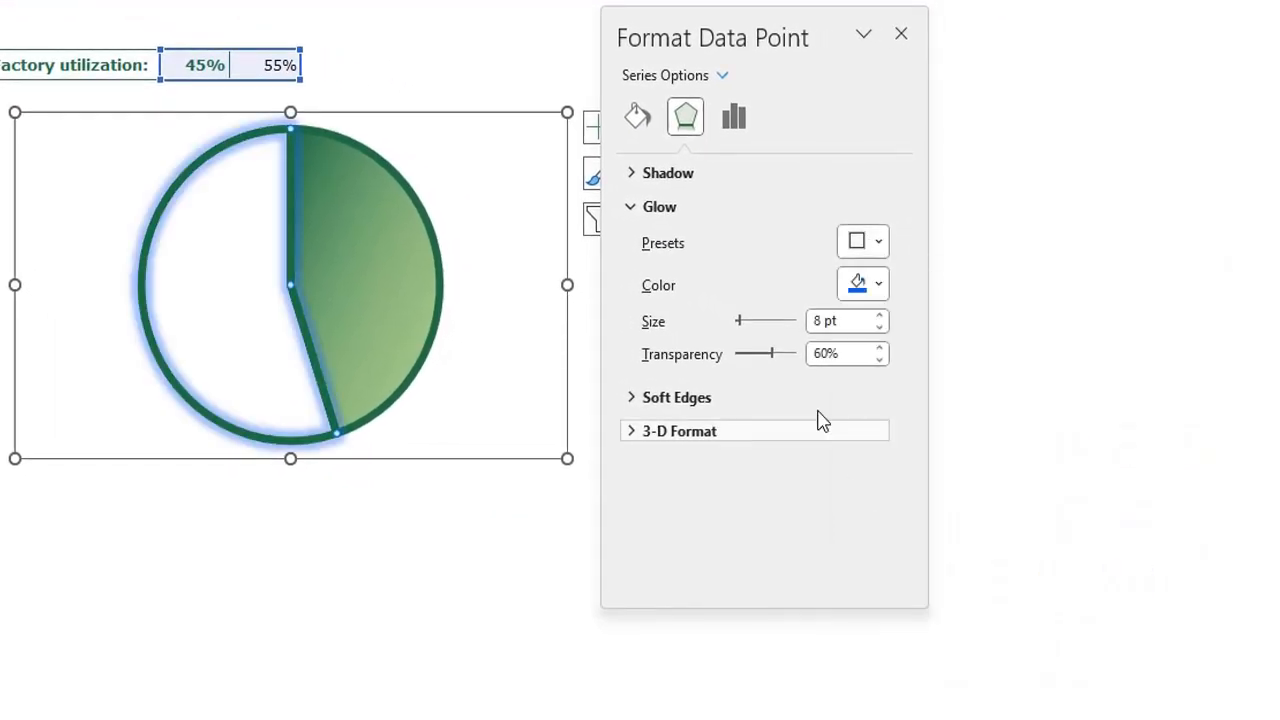
pyautogui.click(882, 318)
pyautogui.click(882, 318)
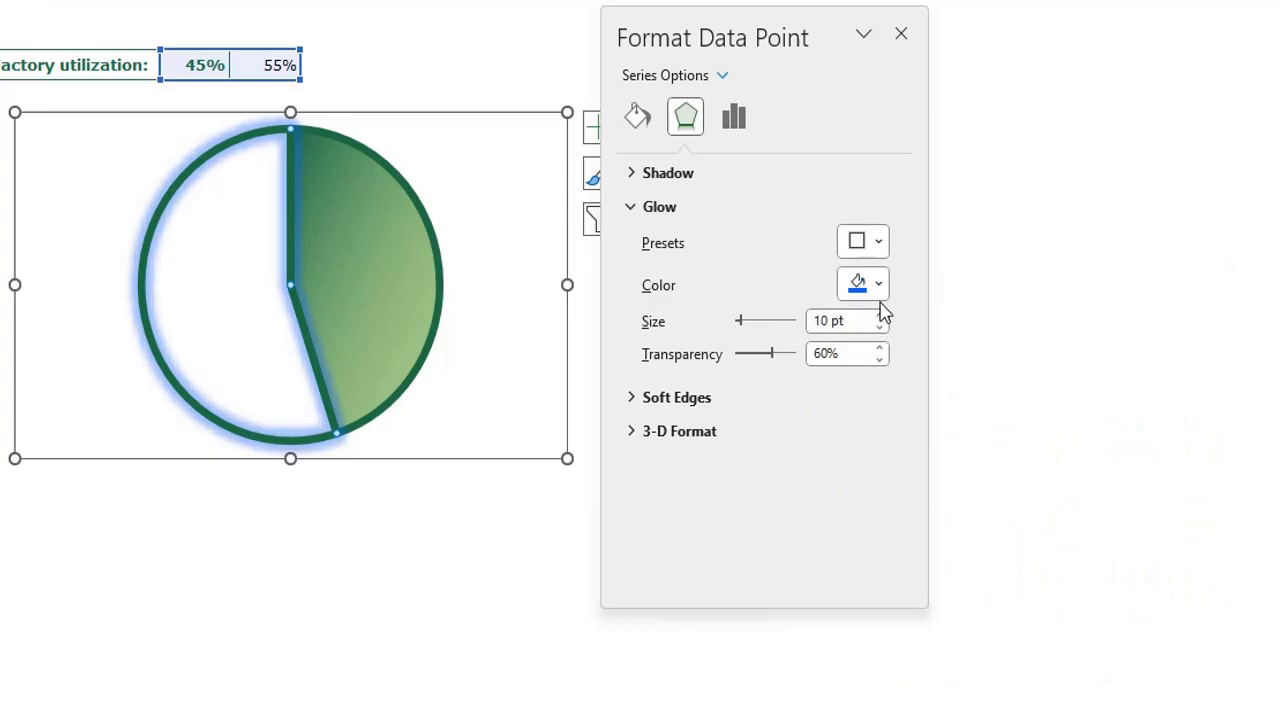
pyautogui.click(879, 285)
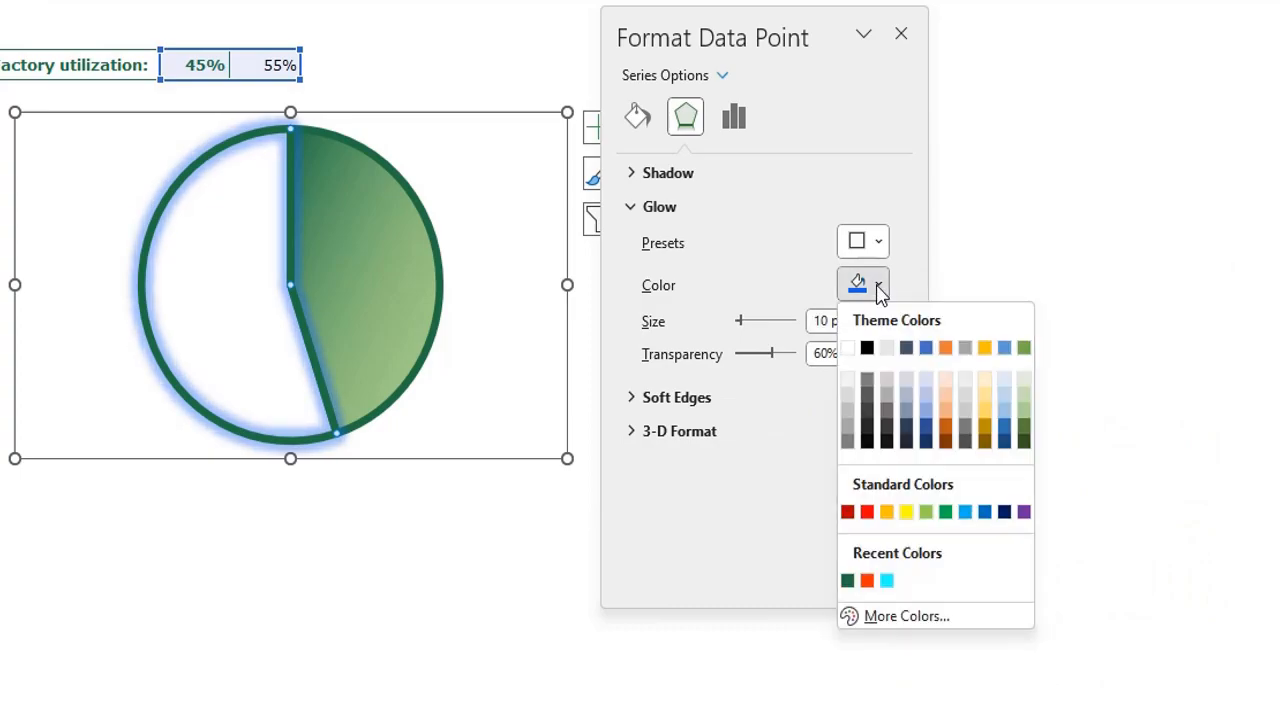
pyautogui.click(847, 581)
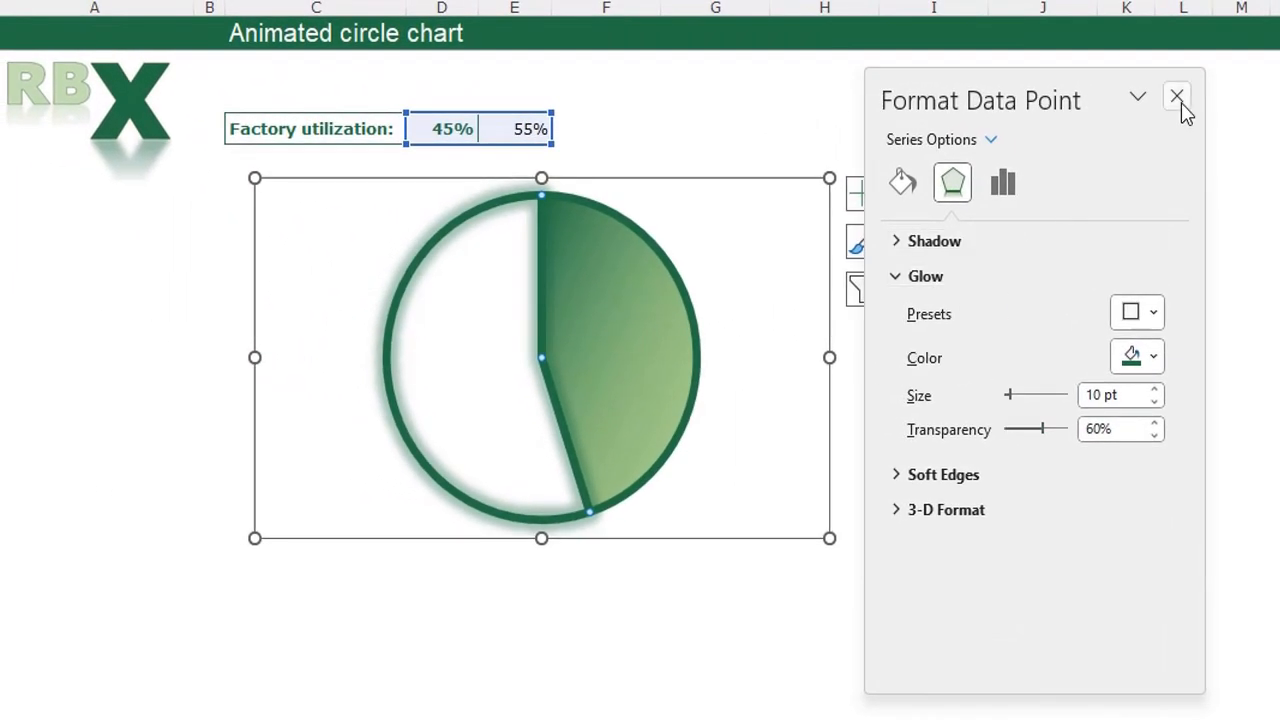
pyautogui.click(1177, 96)
pyautogui.click(1034, 423)
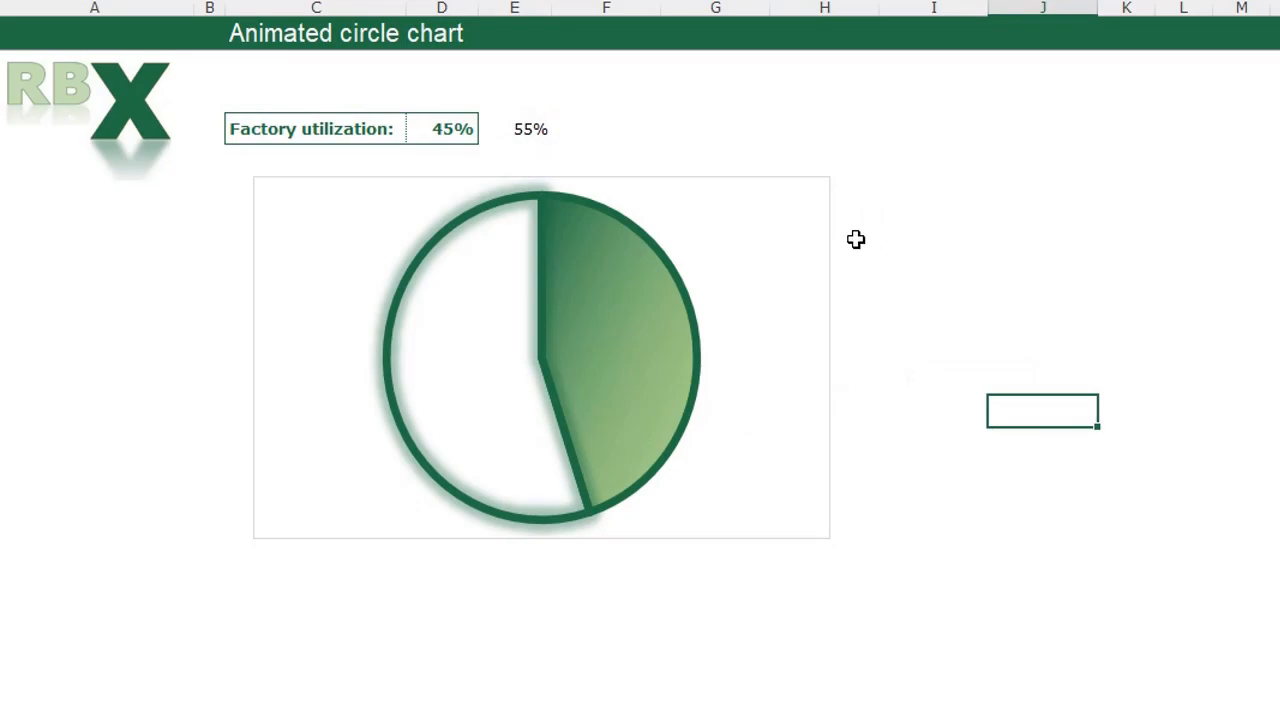
# Remove the border line from the chart area.
pyautogui.click(825, 212)
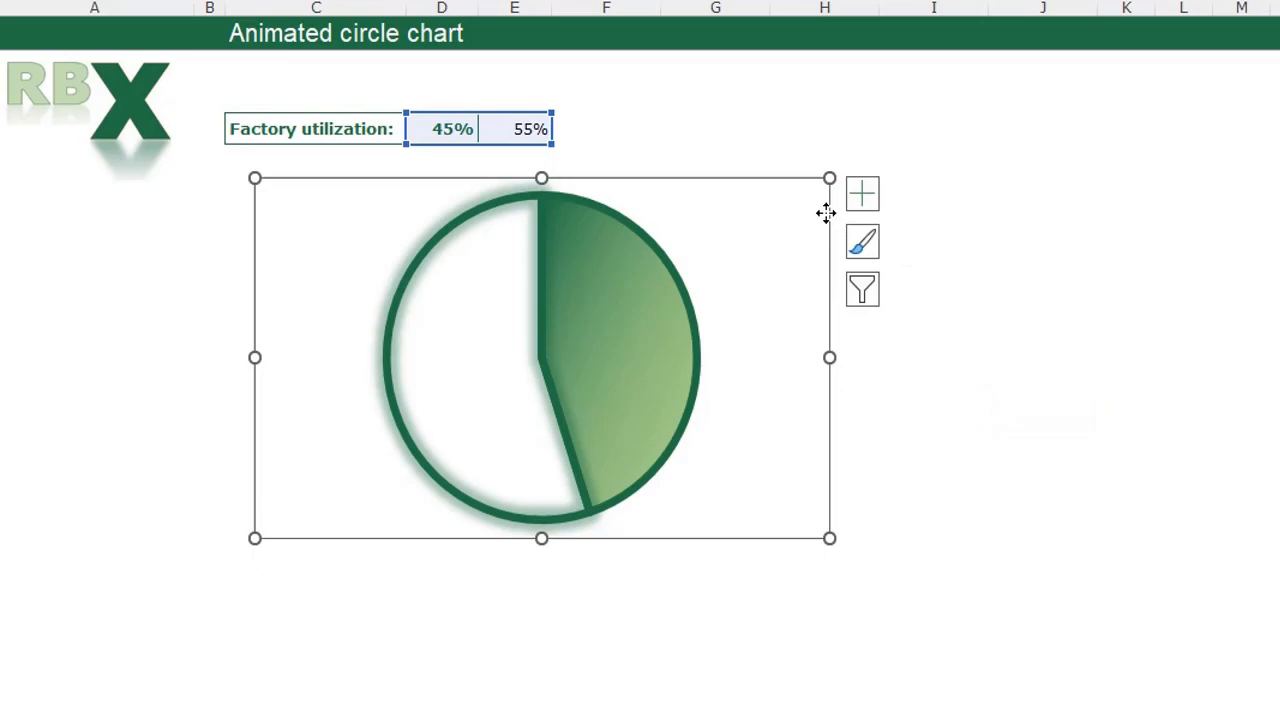
pyautogui.doubleClick(825, 212)
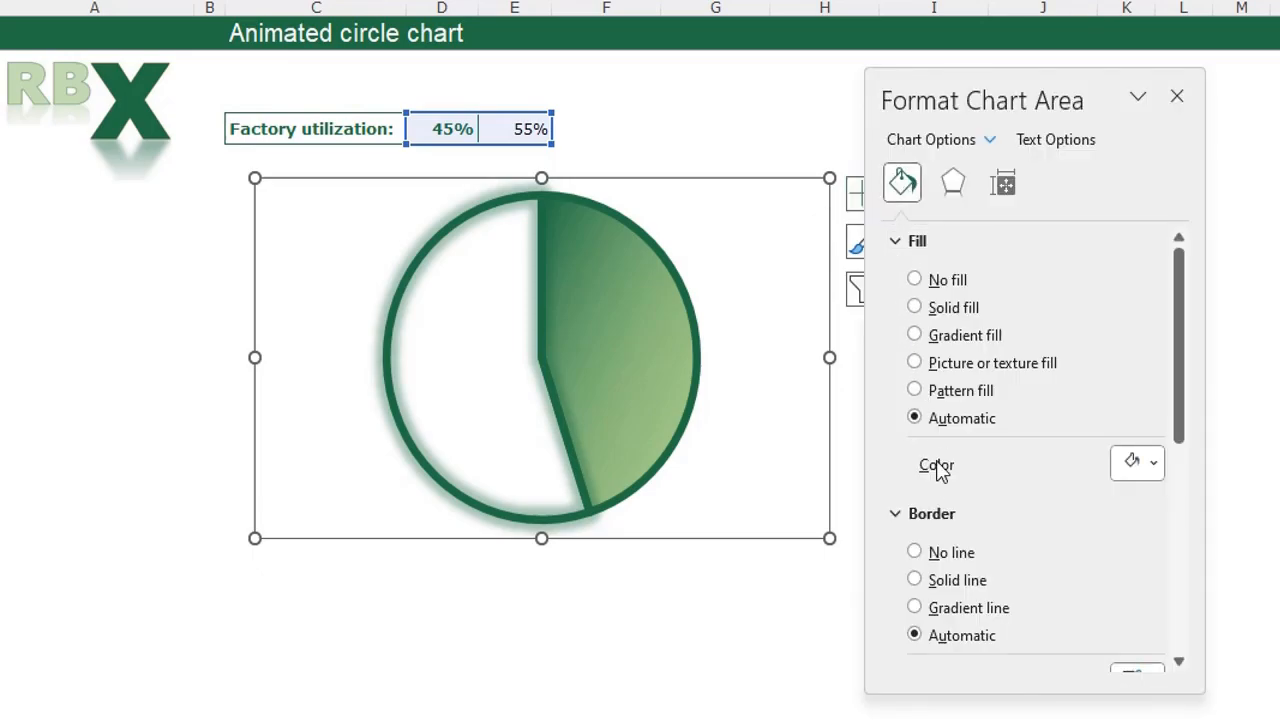
pyautogui.click(918, 553)
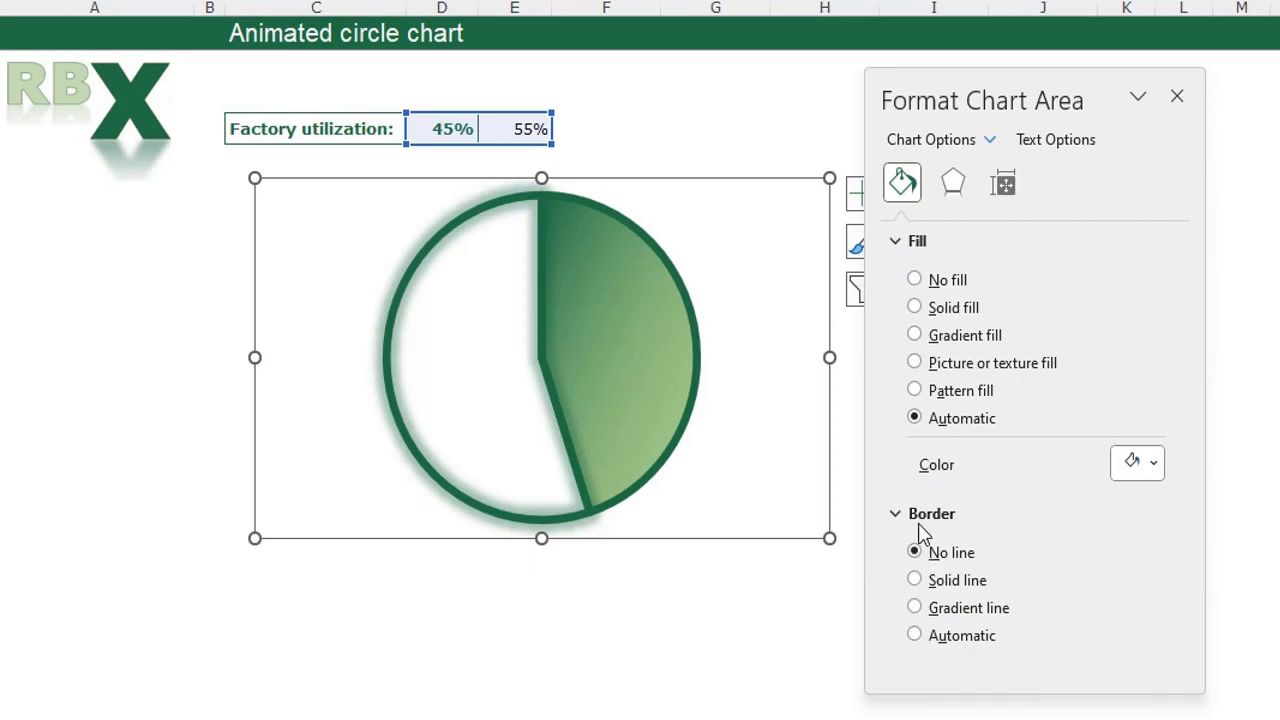
pyautogui.click(1177, 96)
pyautogui.click(962, 438)
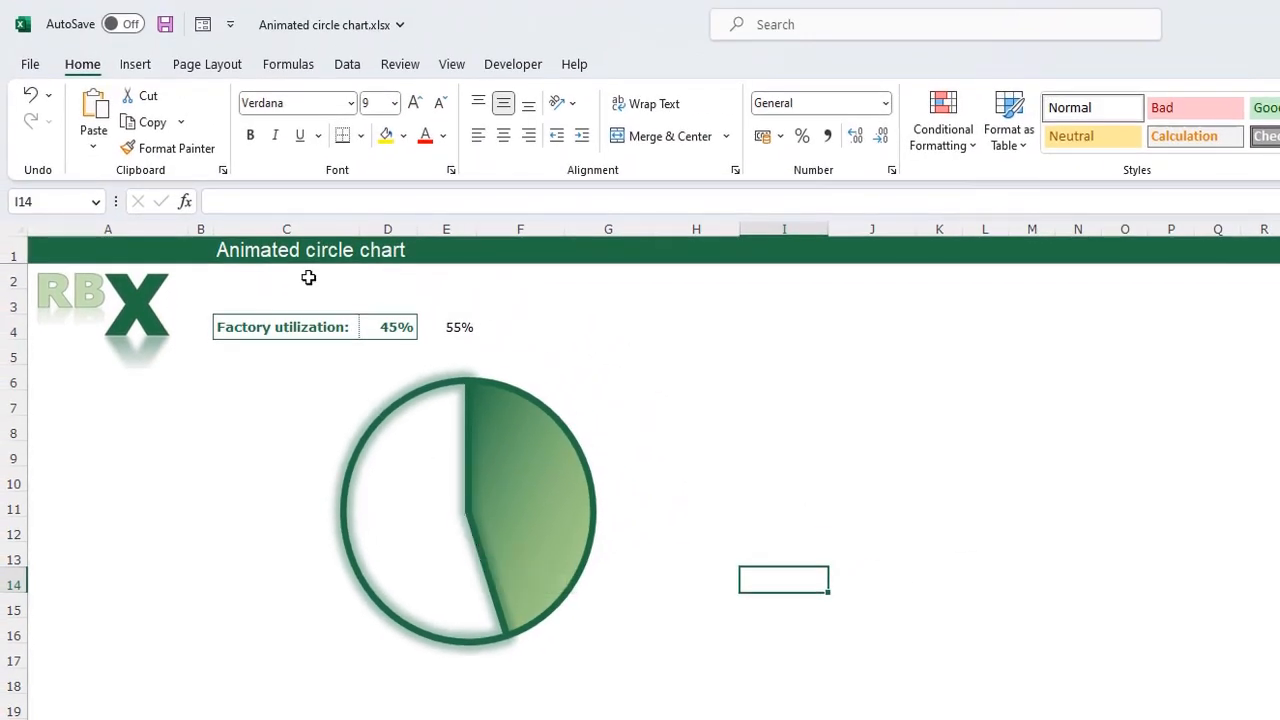
# Draw a rounded flowchart Alternate Process shape to the right of the utilization cells, around G4:H6.
pyautogui.click(136, 67)
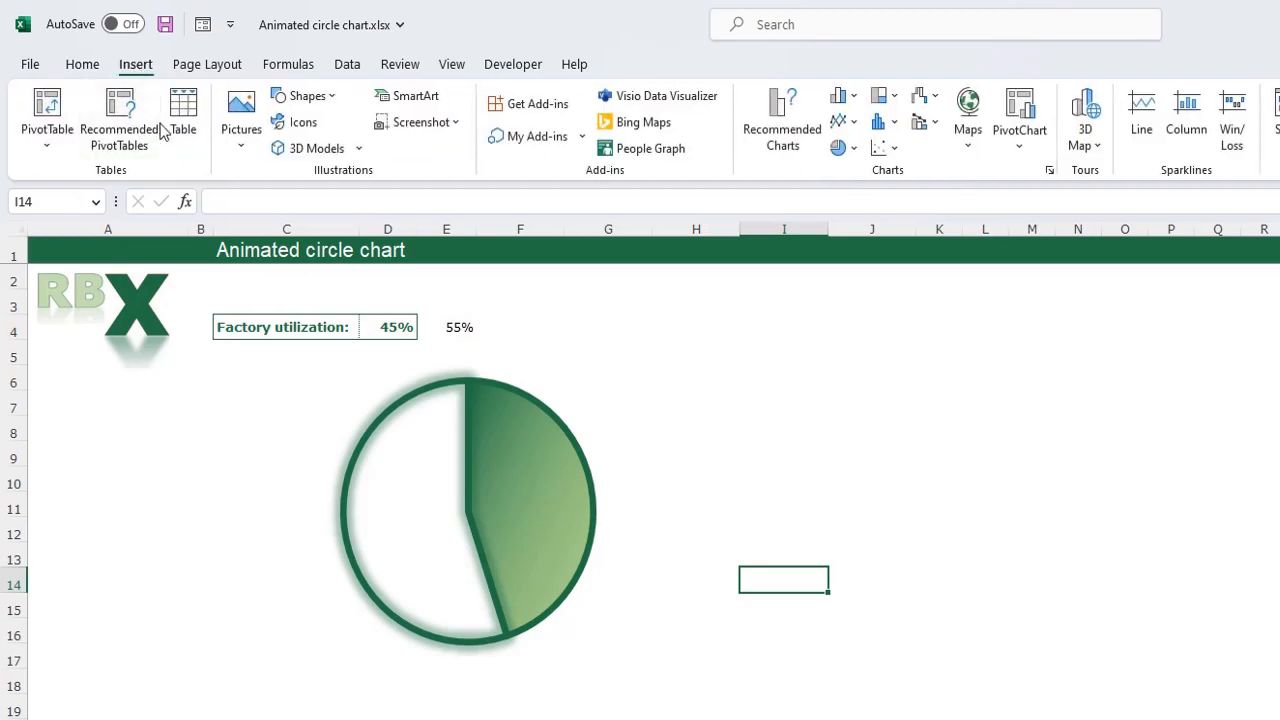
pyautogui.click(310, 98)
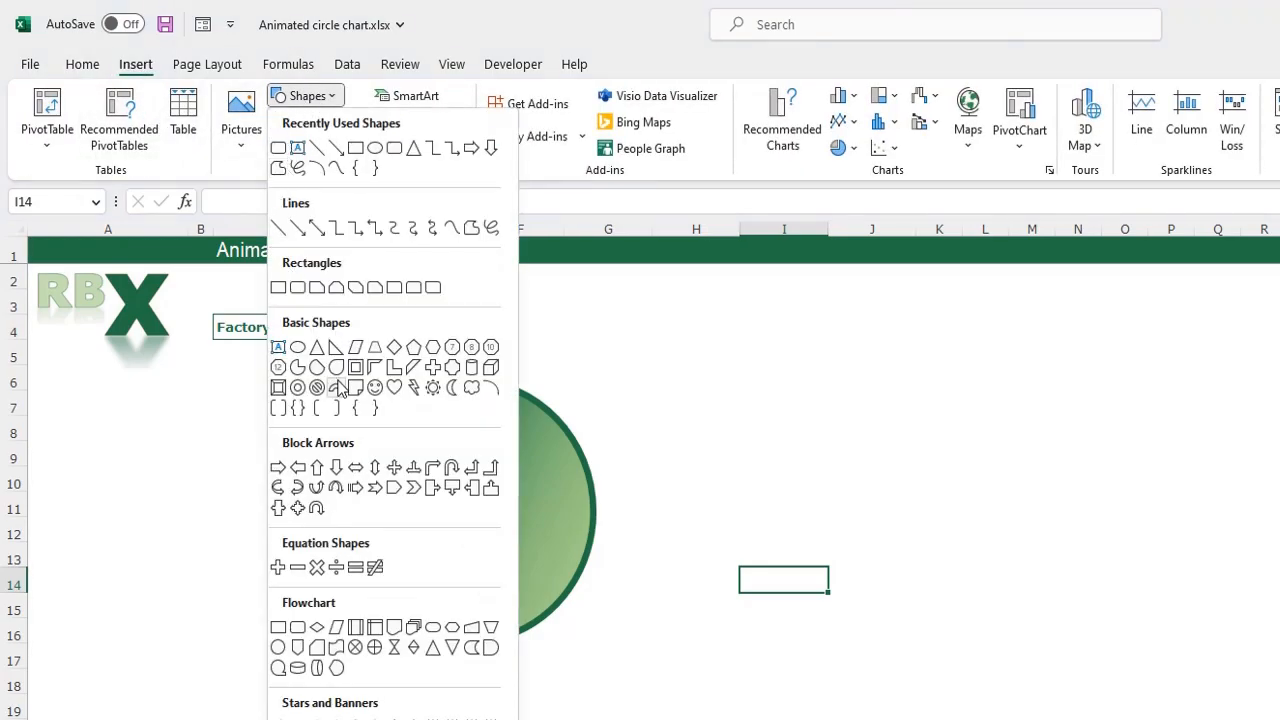
pyautogui.click(297, 628)
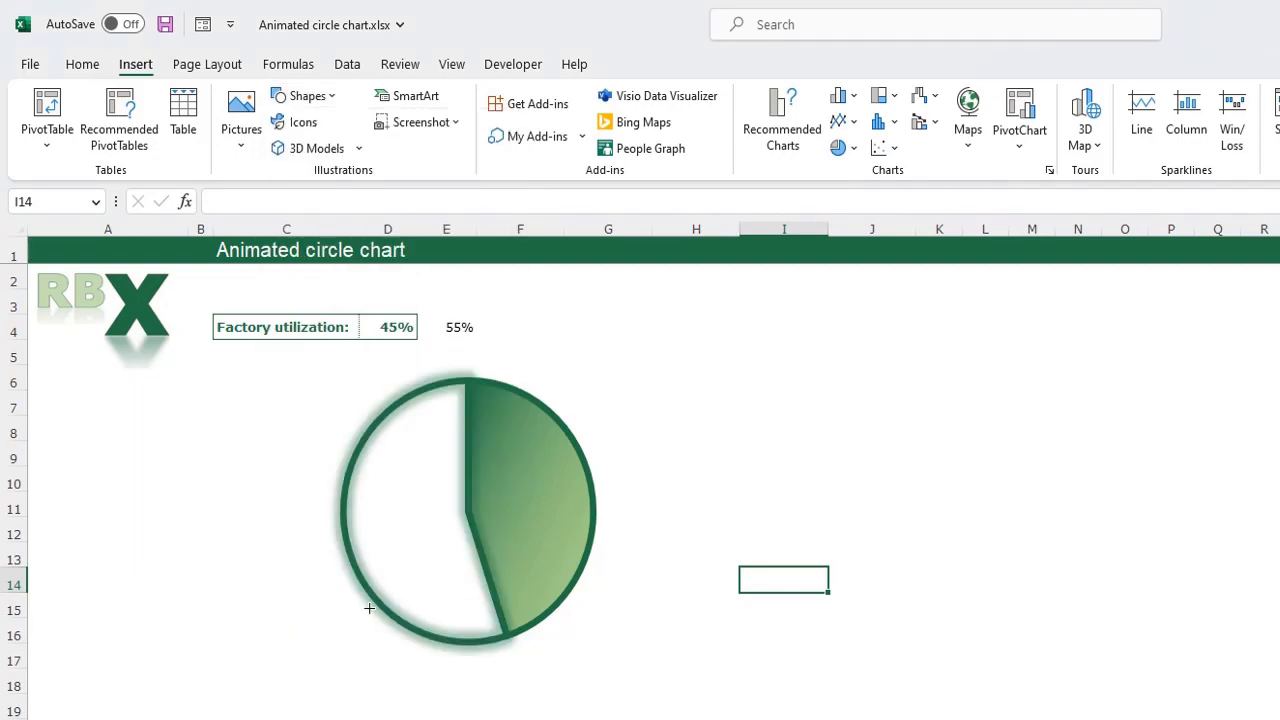
pyautogui.moveTo(711, 419); pyautogui.dragTo(687, 367)
pyautogui.click(680, 443)
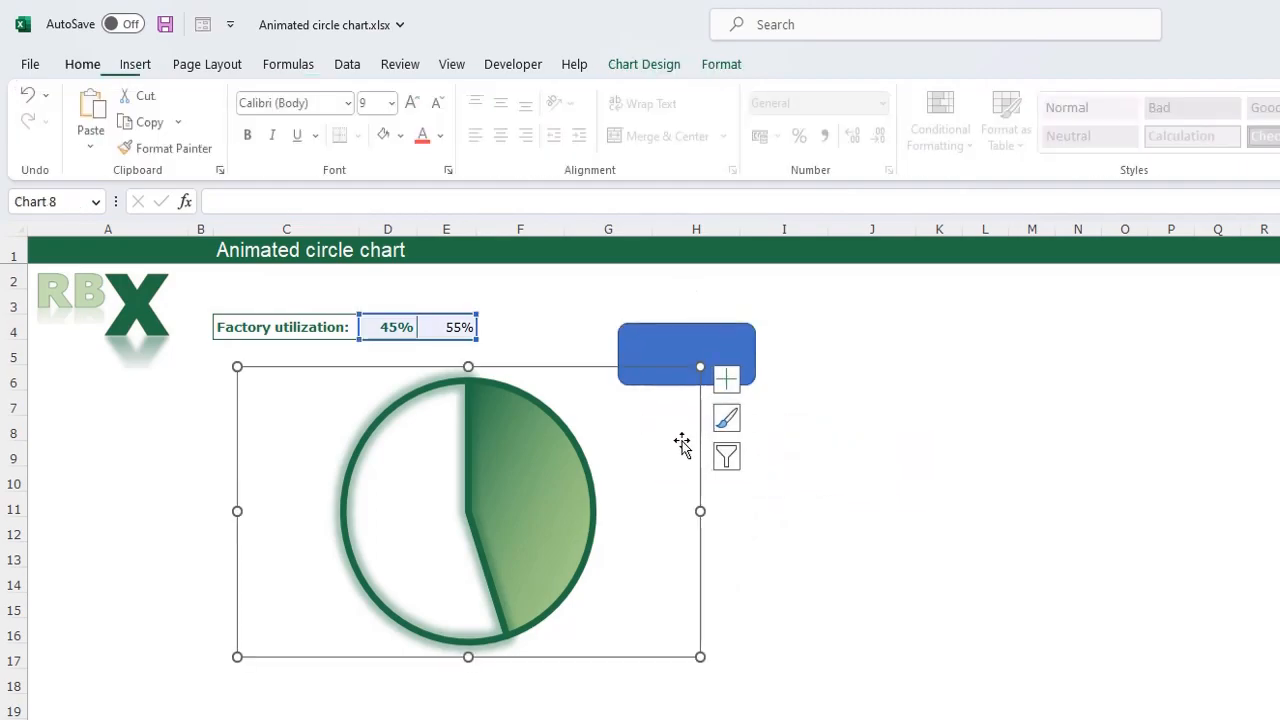
# Fill the rounded flowchart shape with solid white.
pyautogui.click(694, 333)
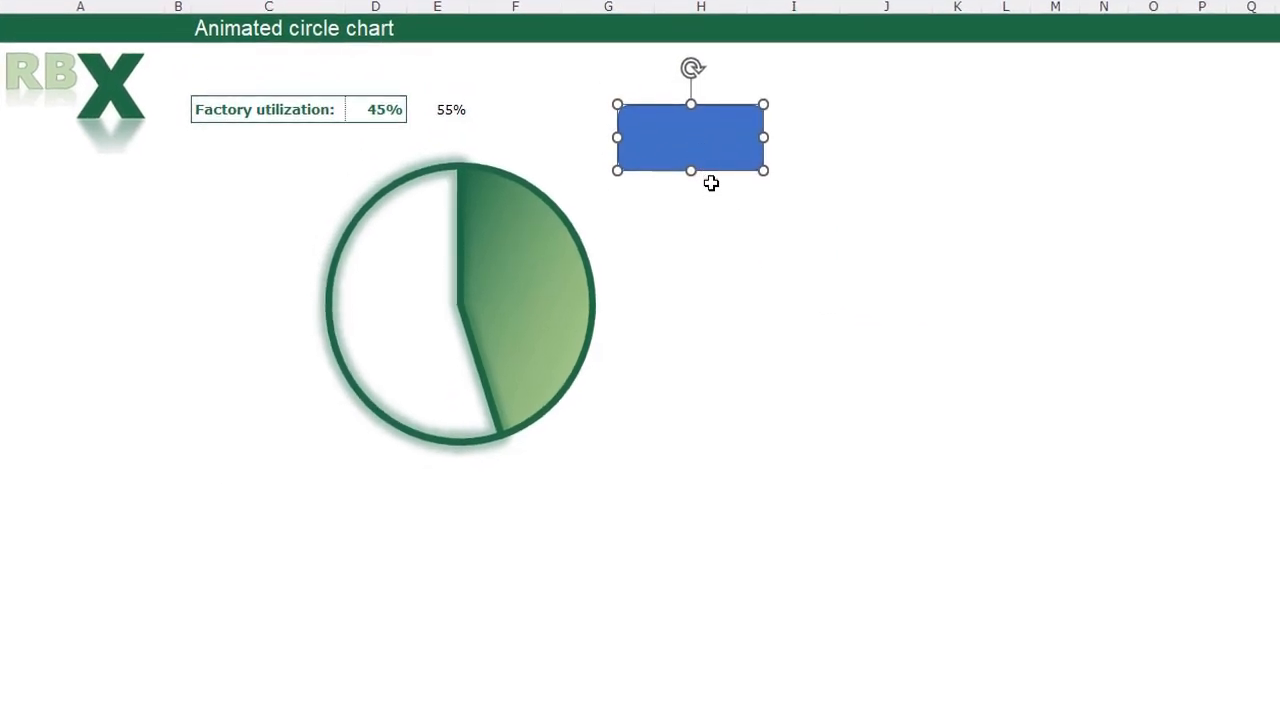
pyautogui.hotkey('ctrl', '1')
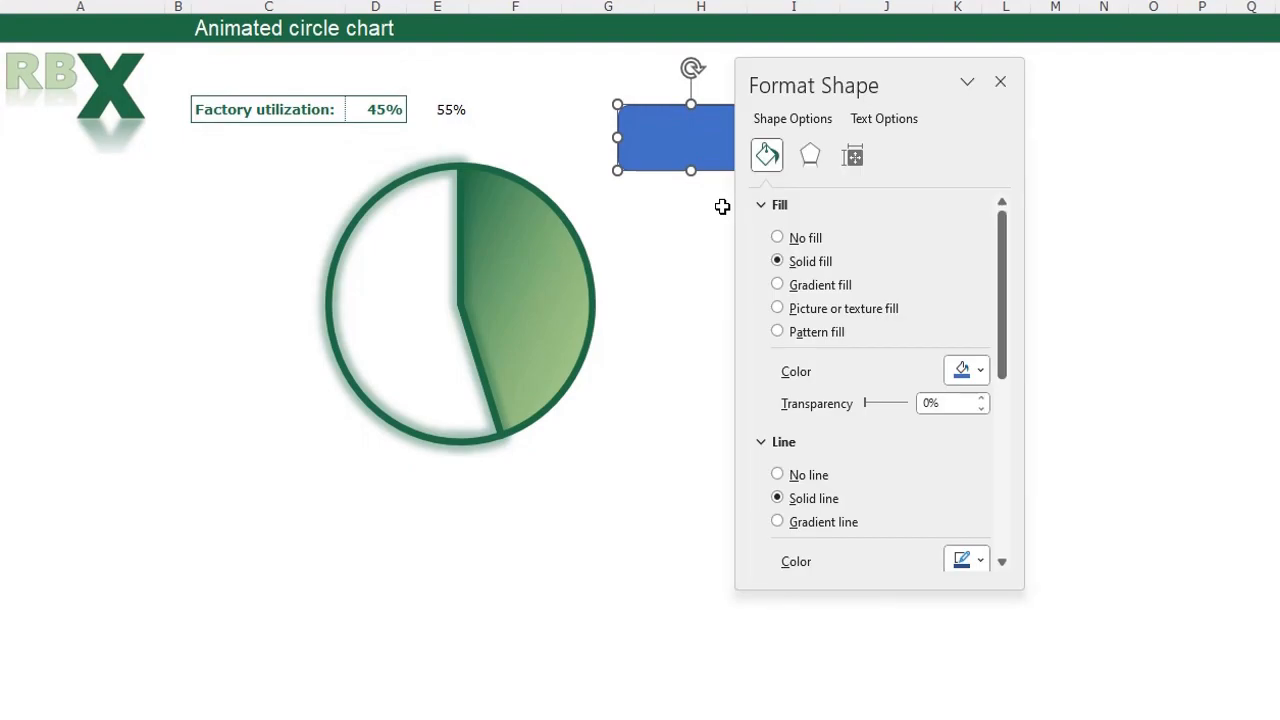
pyautogui.moveTo(880, 77); pyautogui.dragTo(945, 79)
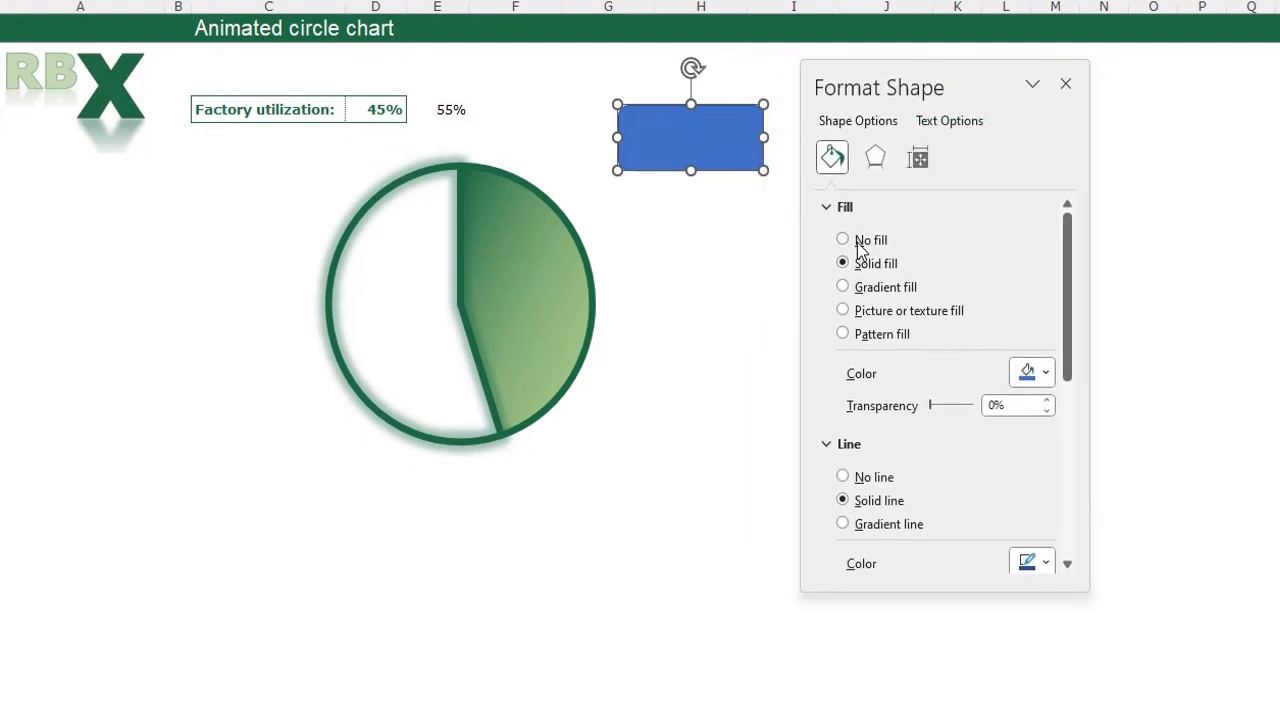
pyautogui.click(1046, 373)
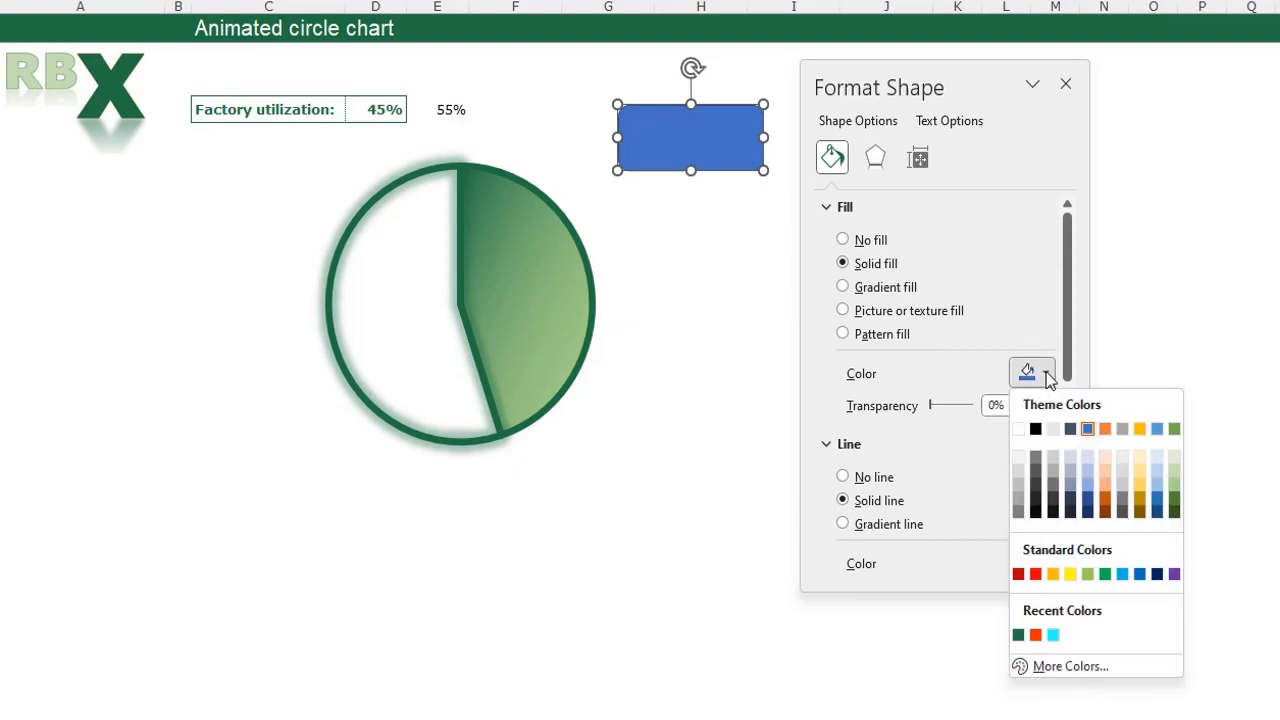
pyautogui.click(1016, 429)
# Set the rounded shape's outline to the recent dark green with a width of 5 pt.
pyautogui.scroll(-3, 896, 350)
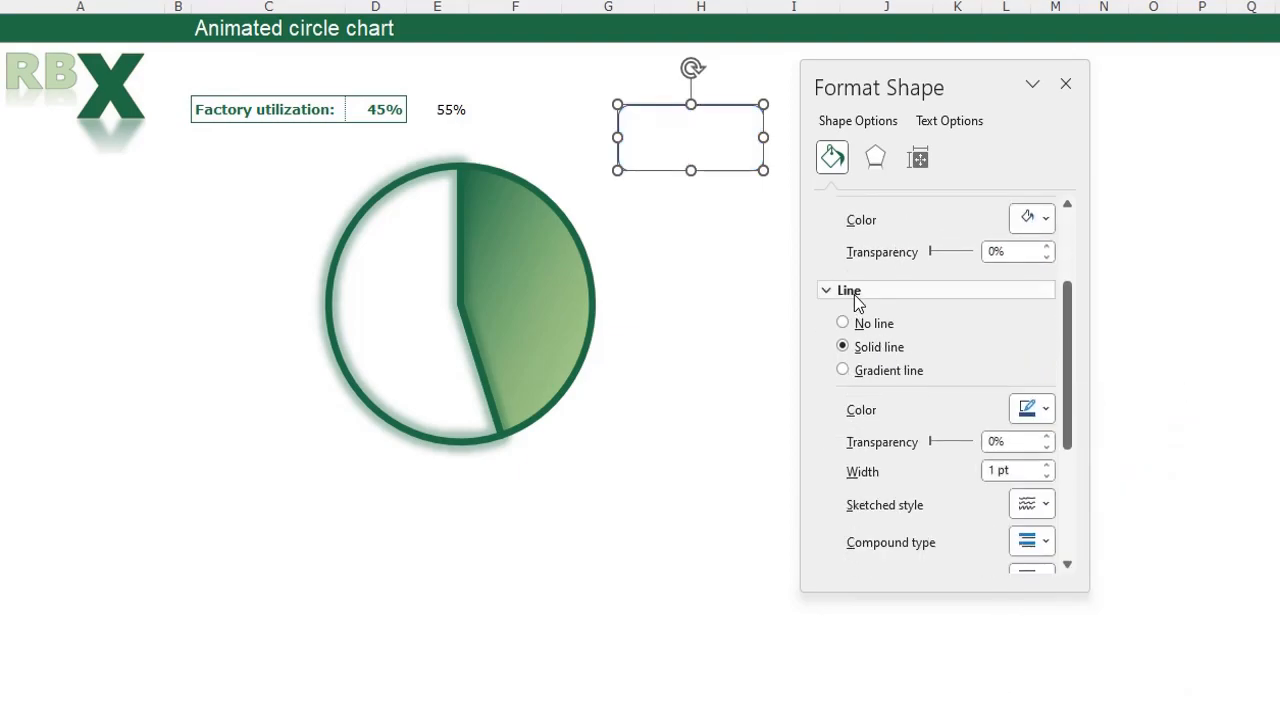
pyautogui.click(1036, 410)
pyautogui.click(1017, 672)
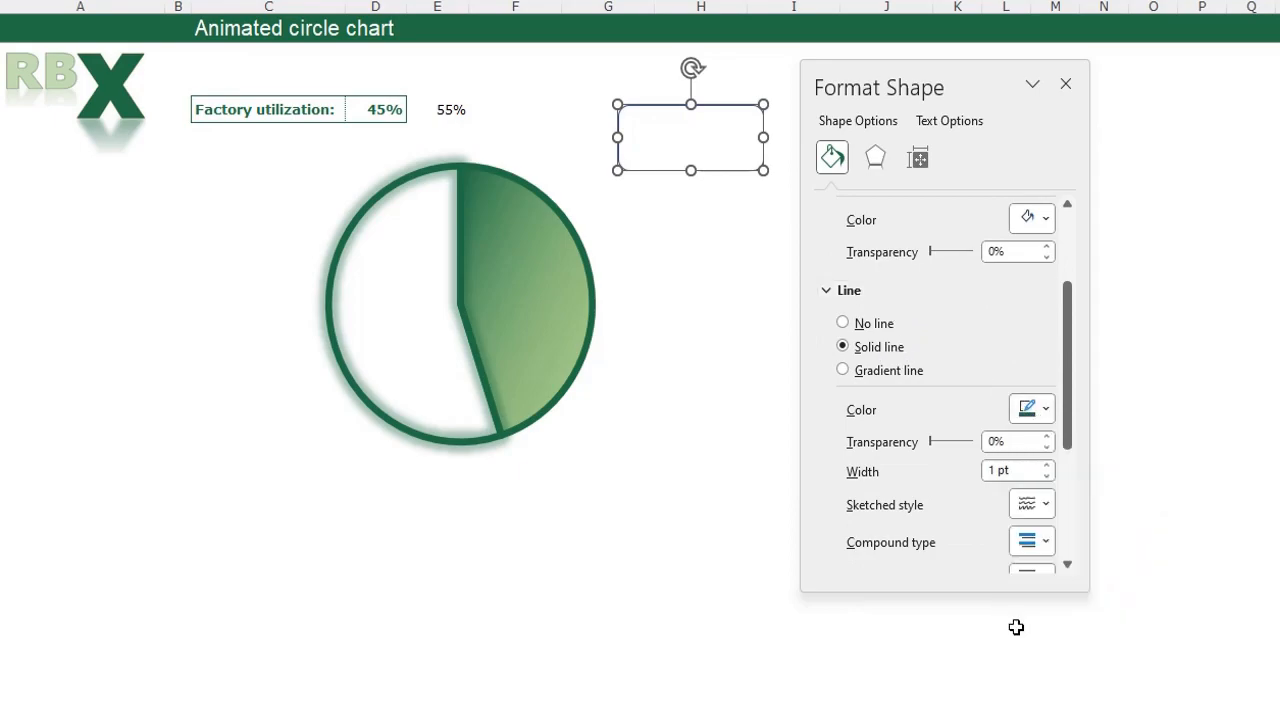
pyautogui.click(1049, 465)
pyautogui.click(1049, 465)
pyautogui.click(1049, 465)
pyautogui.click(1049, 465)
pyautogui.click(1191, 530)
pyautogui.click(1191, 530)
pyautogui.click(1191, 530)
pyautogui.click(1190, 530)
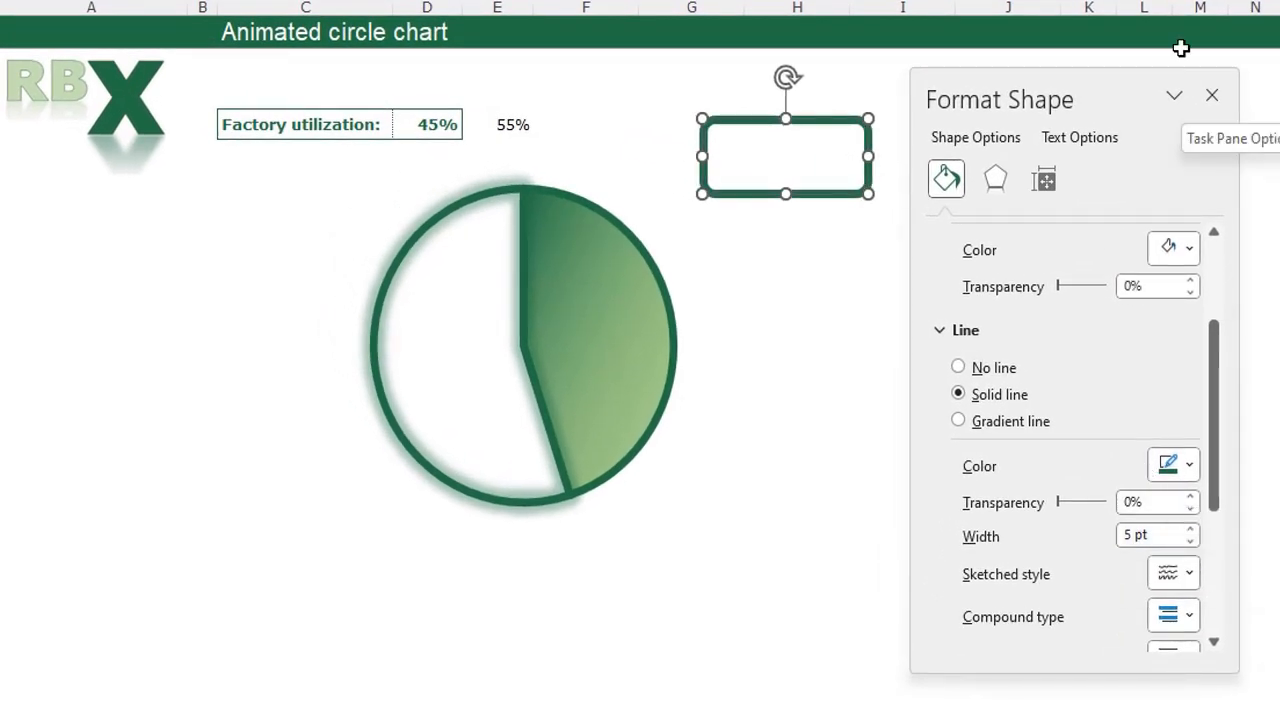
pyautogui.click(1212, 95)
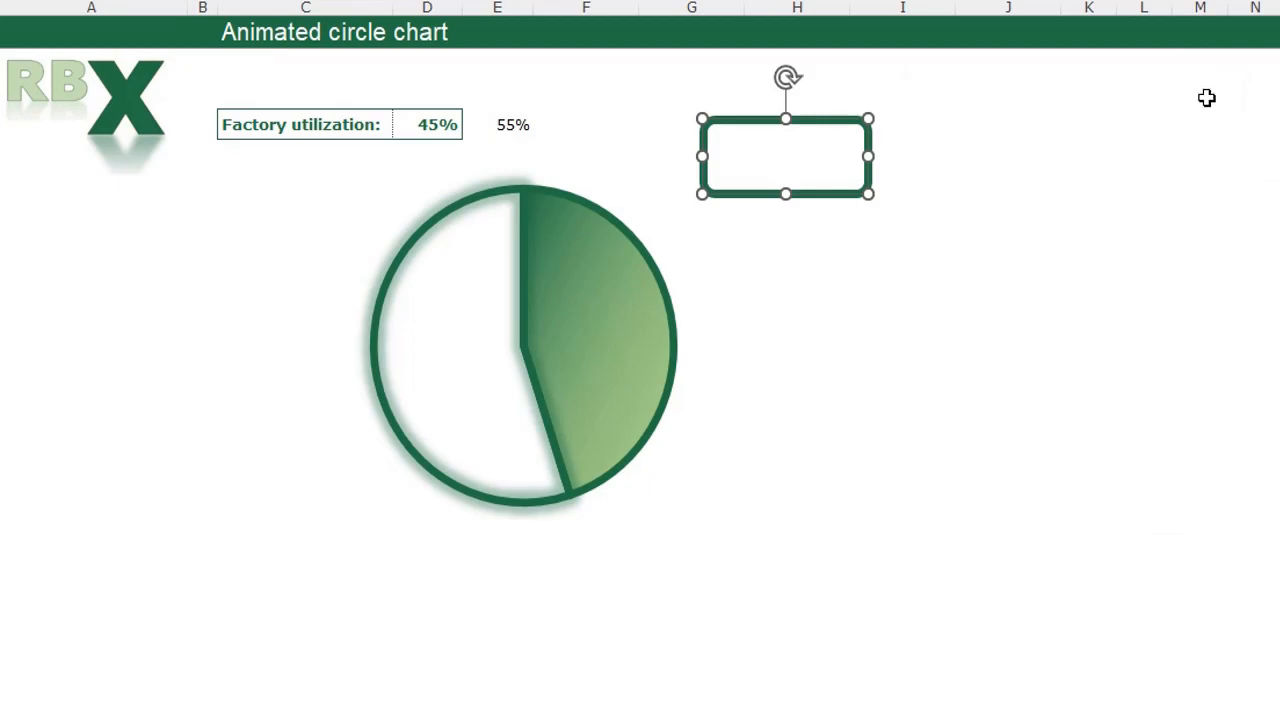
# Link the rounded shape's text to the factory utilization cell with the formula =$D$4.
pyautogui.rightClick(736, 145)
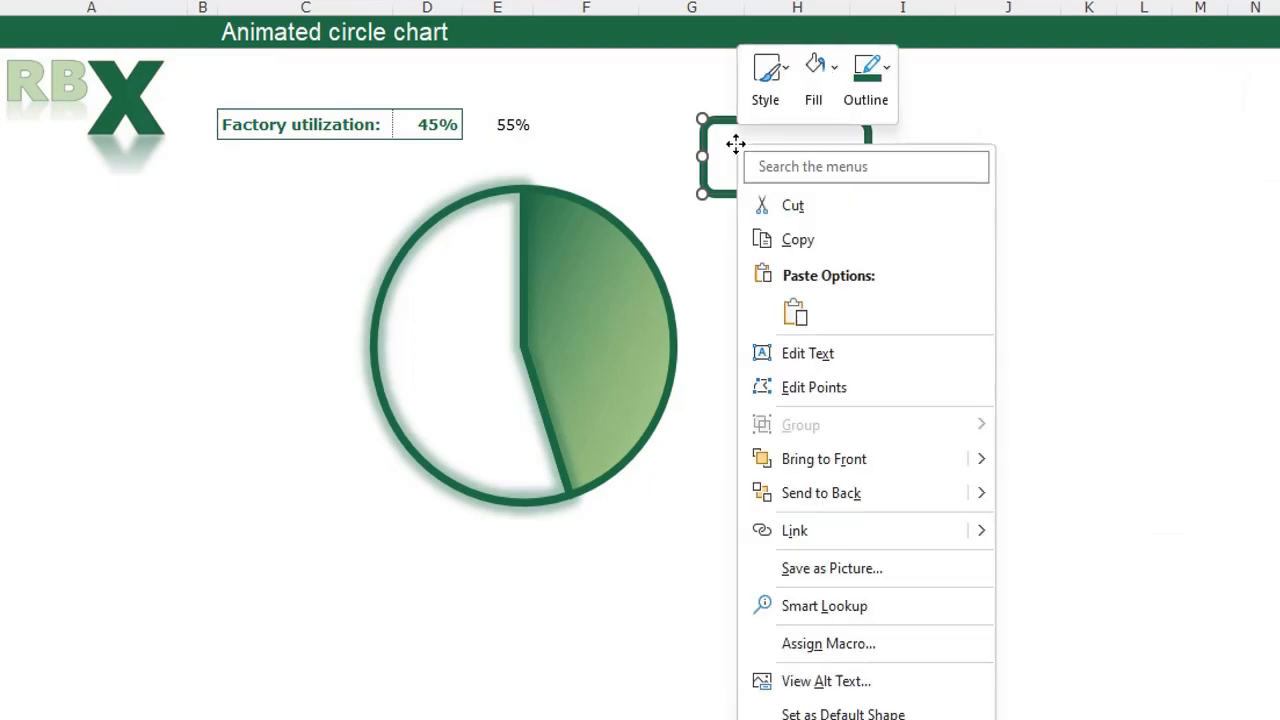
pyautogui.click(807, 355)
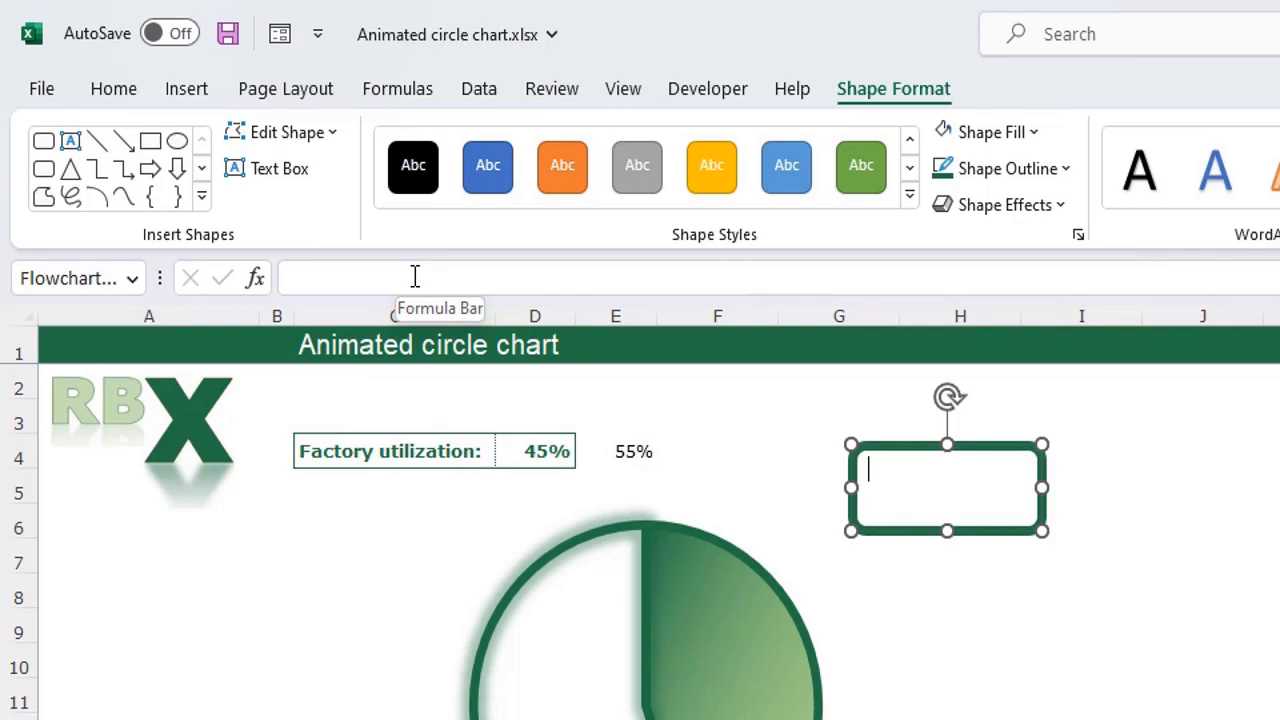
pyautogui.click(415, 277)
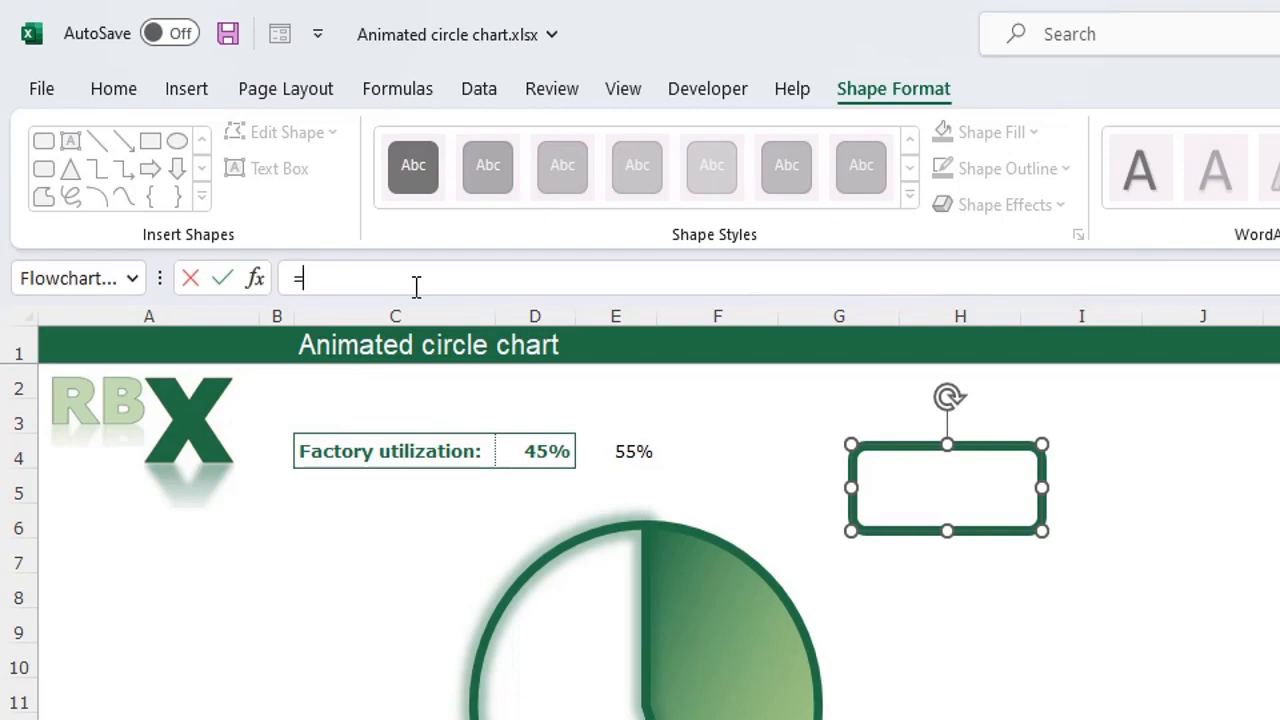
pyautogui.click(546, 452)
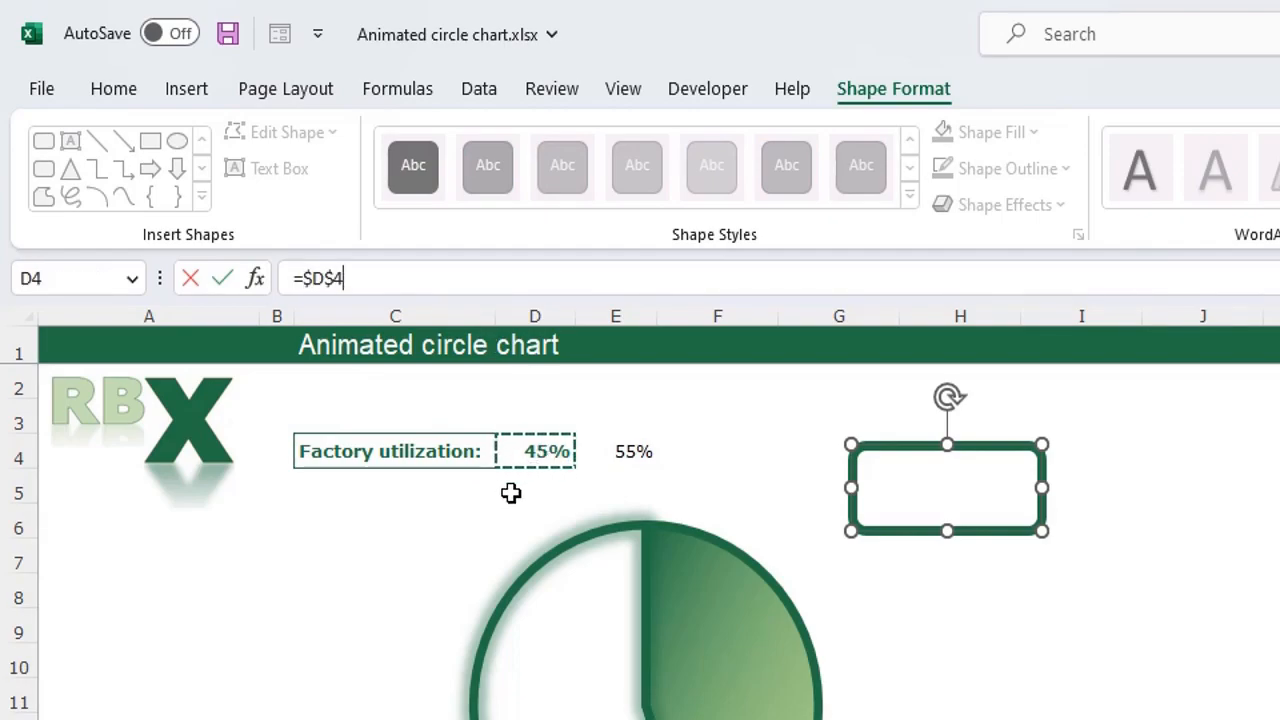
pyautogui.press('Return')
pyautogui.click(935, 625)
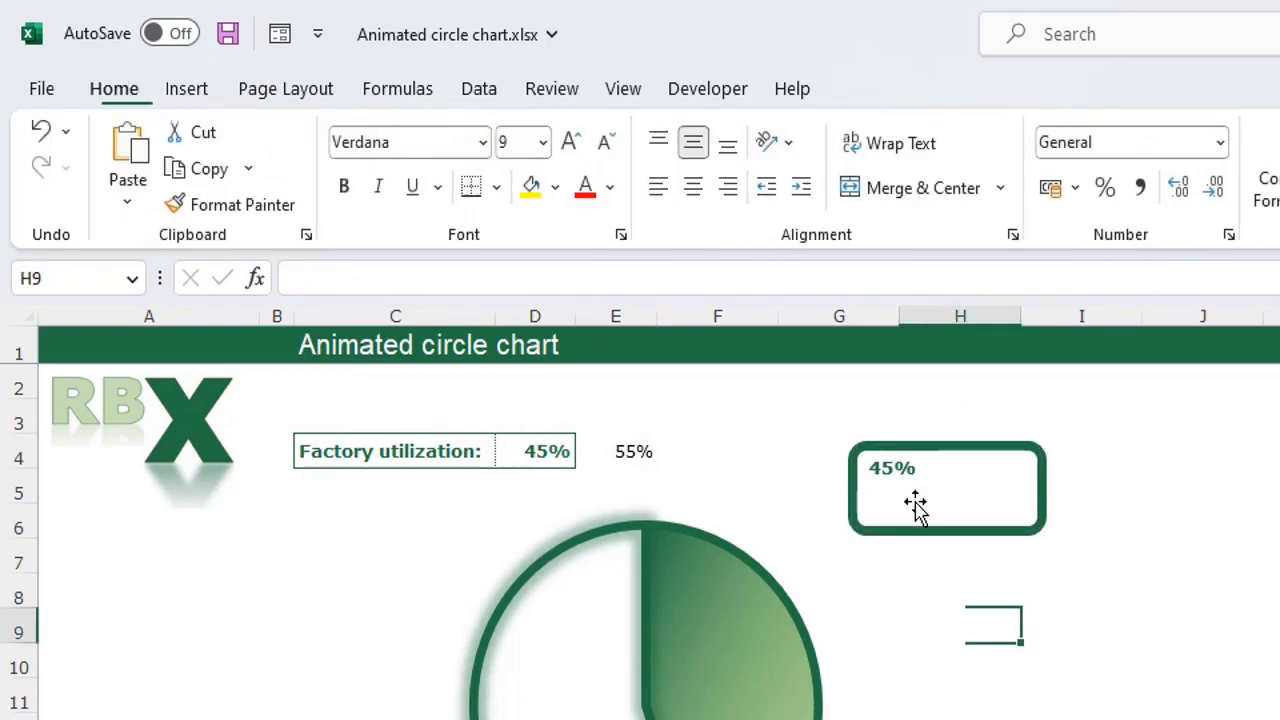
# Align the percentage text in the rounded shape to the right and vertically in the middle.
pyautogui.click(992, 478)
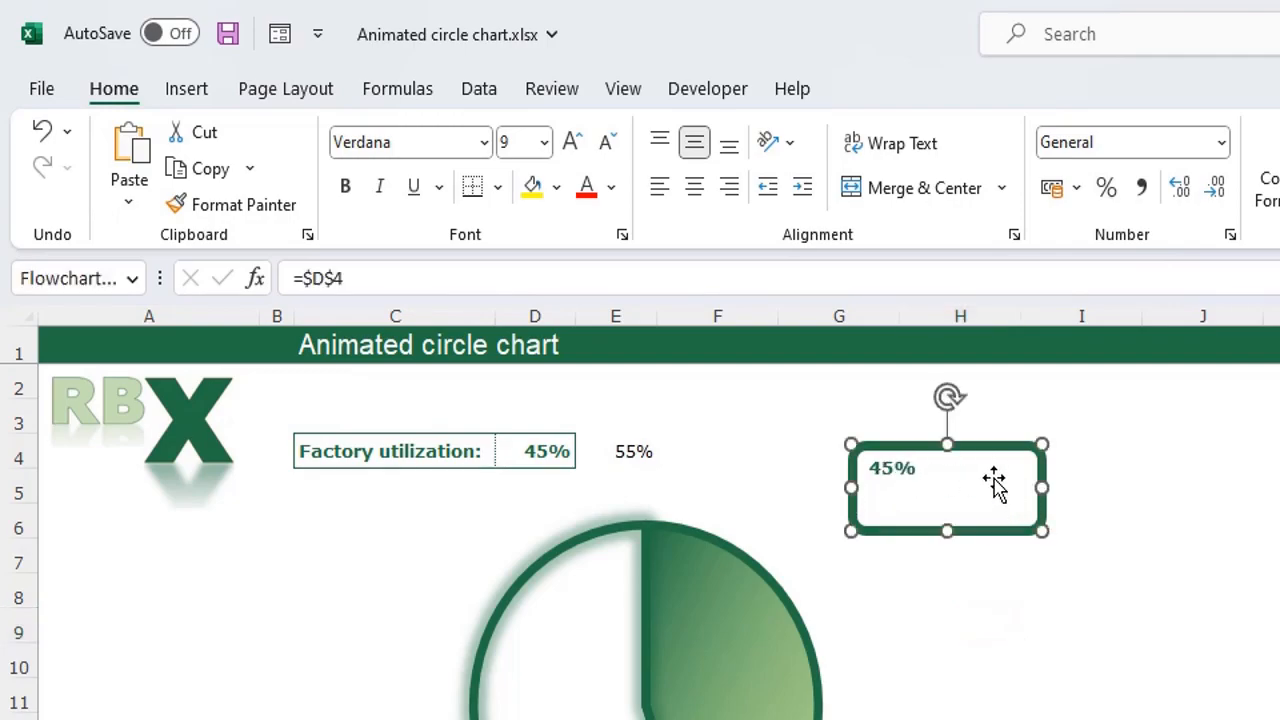
pyautogui.click(120, 90)
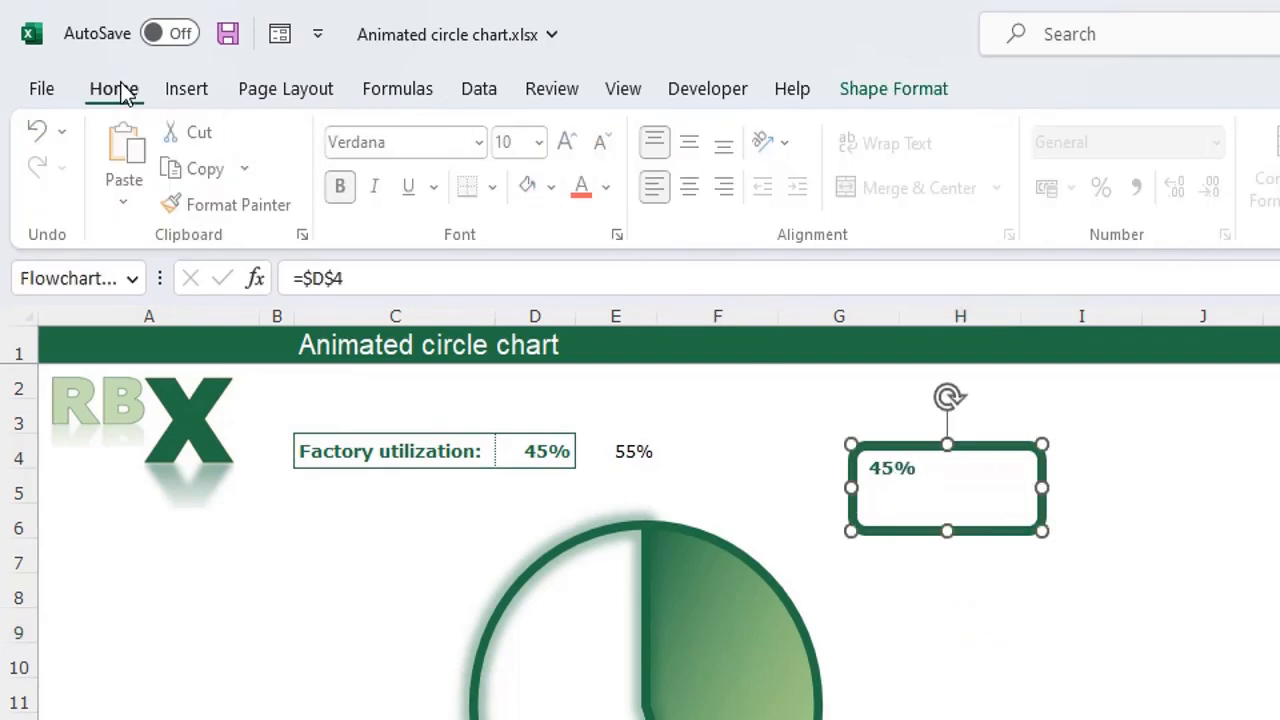
pyautogui.click(731, 190)
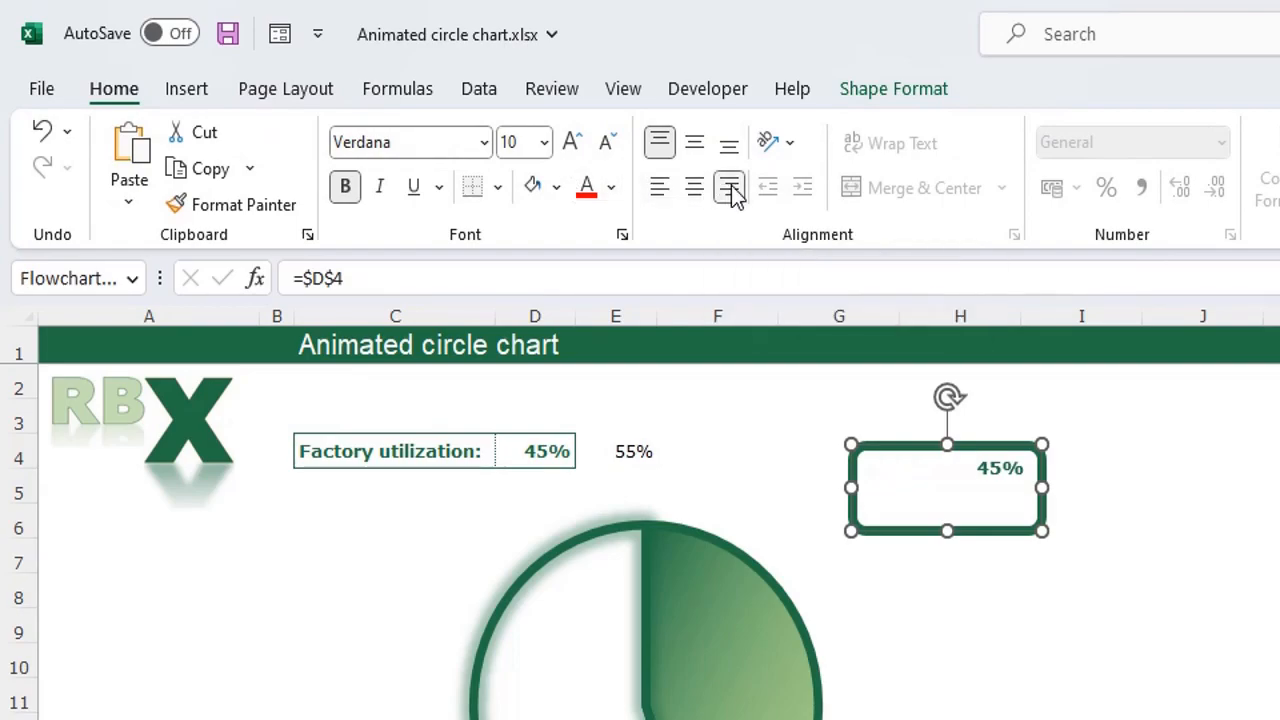
pyautogui.click(697, 147)
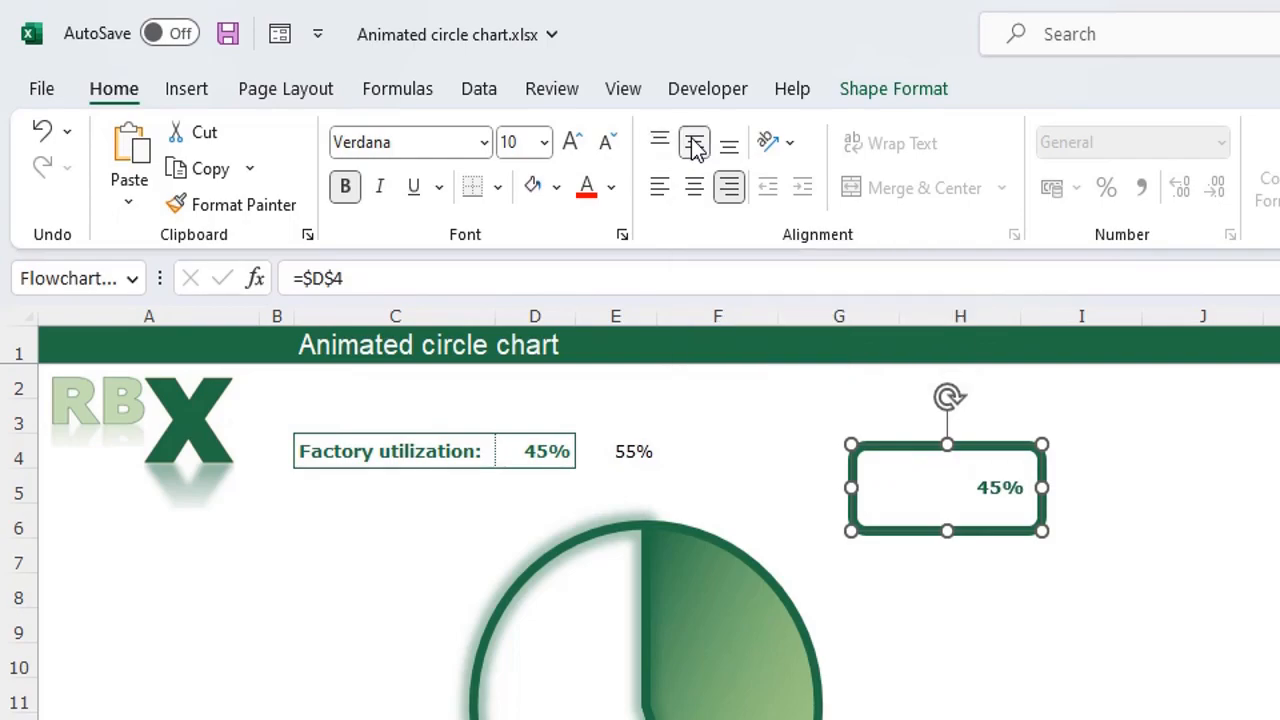
# Increase the font size of the rounded shape's percentage text to 16.
pyautogui.click(571, 142)
pyautogui.click(571, 142)
pyautogui.click(571, 142)
pyautogui.click(571, 142)
pyautogui.click(571, 142)
pyautogui.click(571, 142)
pyautogui.click(605, 147)
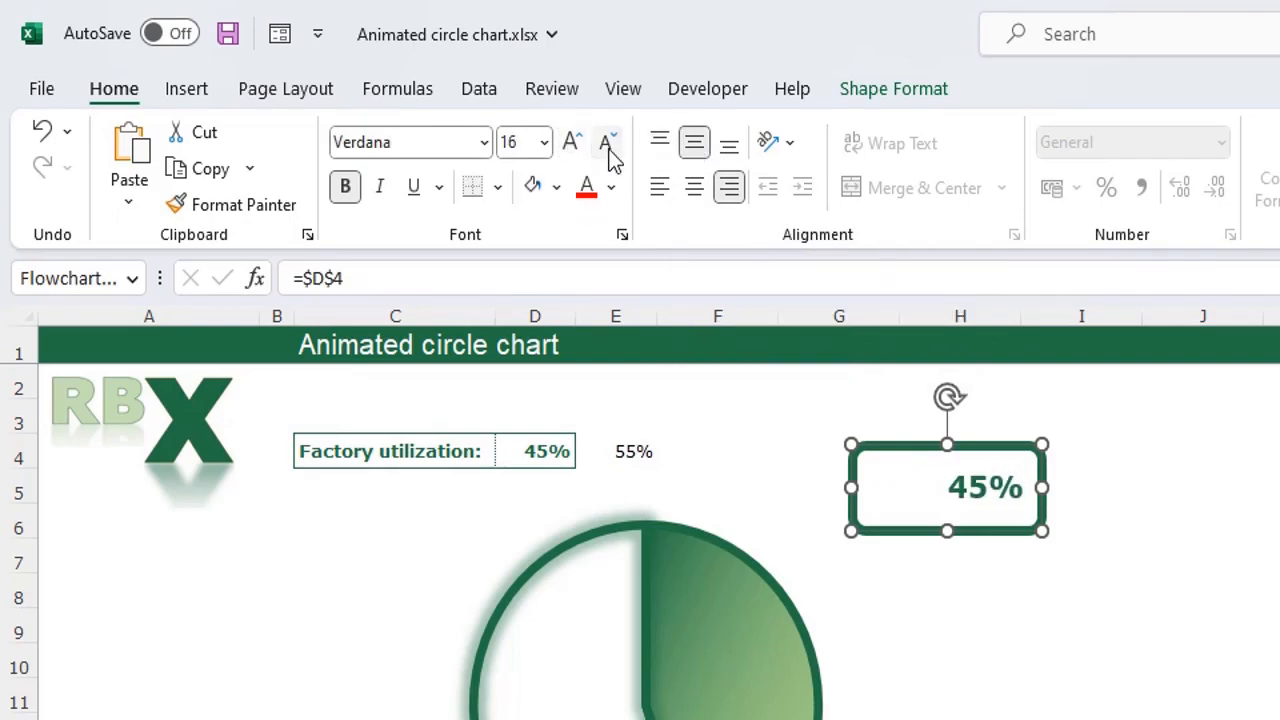
pyautogui.click(1059, 650)
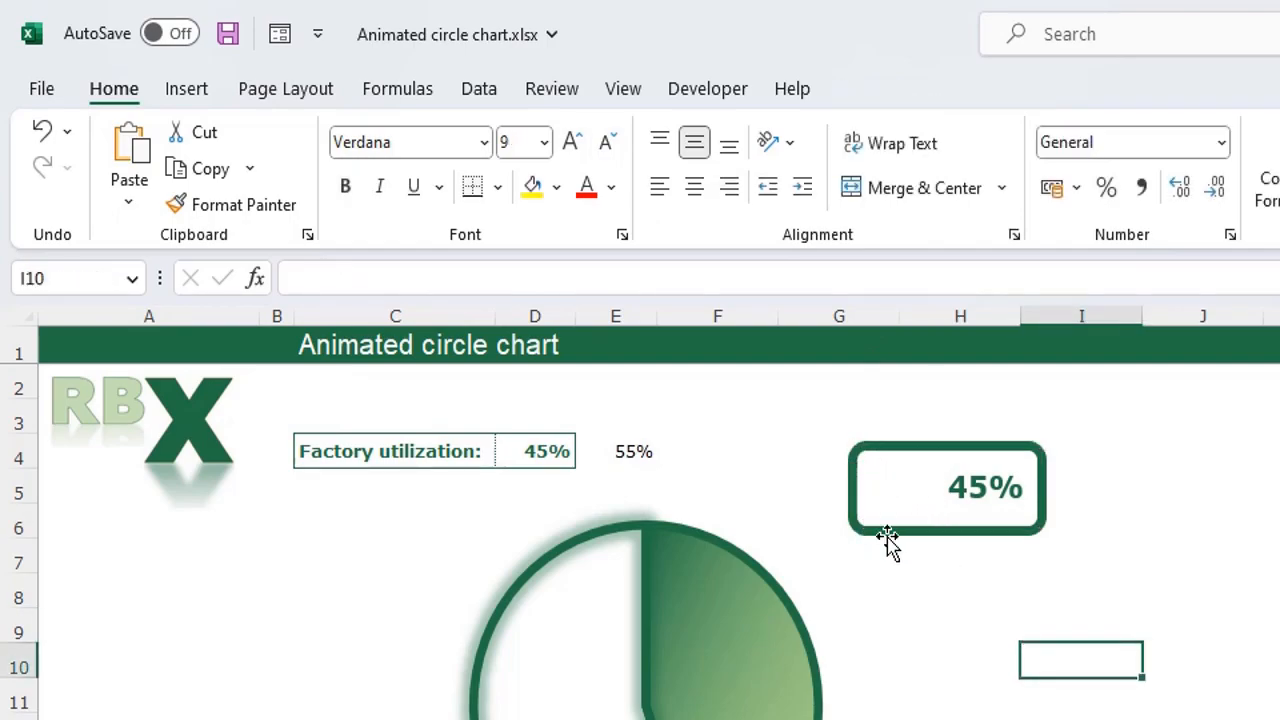
# Insert the outlined factory icon from the stock icons, shrink it and place it beside the percentage inside the rounded shape.
pyautogui.click(187, 89)
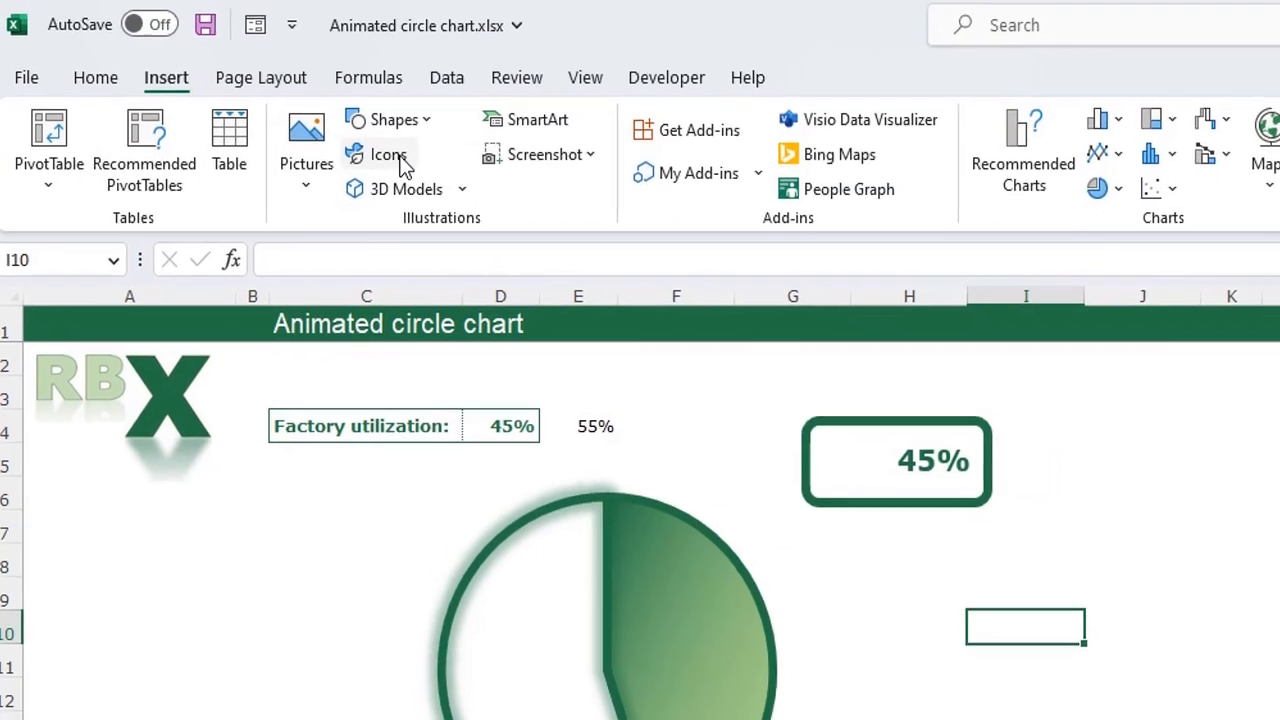
pyautogui.click(408, 168)
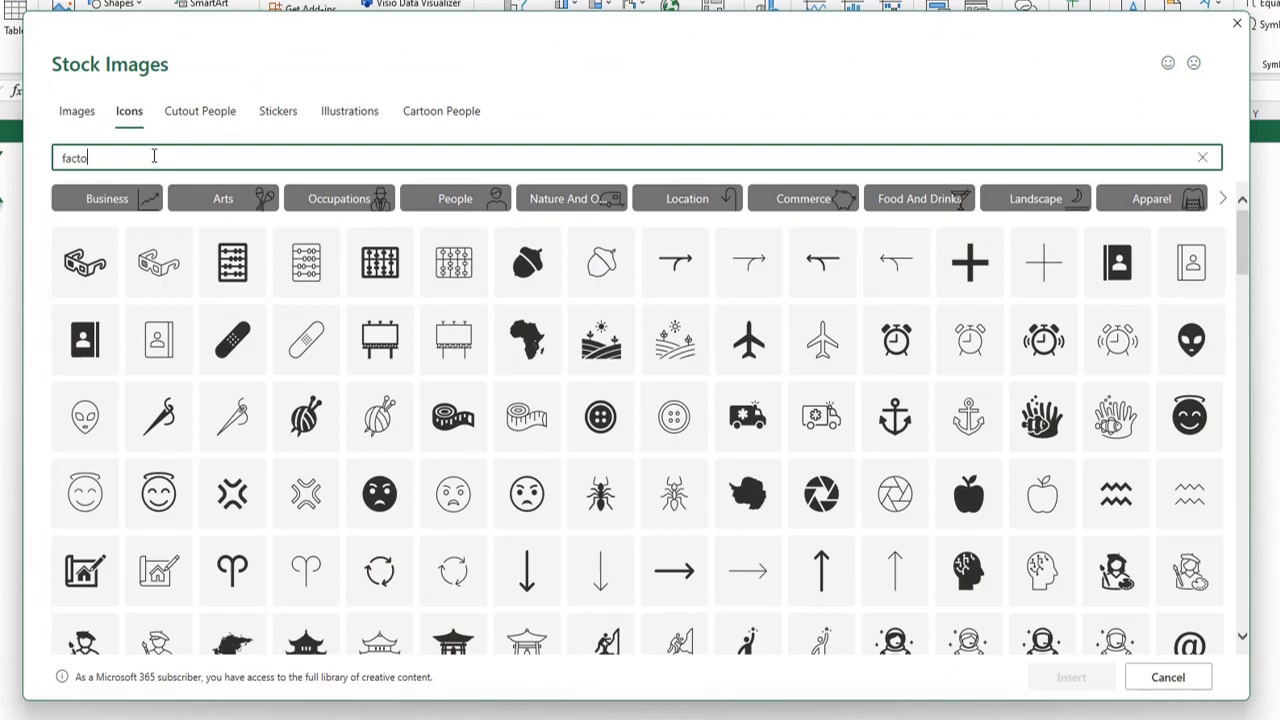
pyautogui.write('ry')
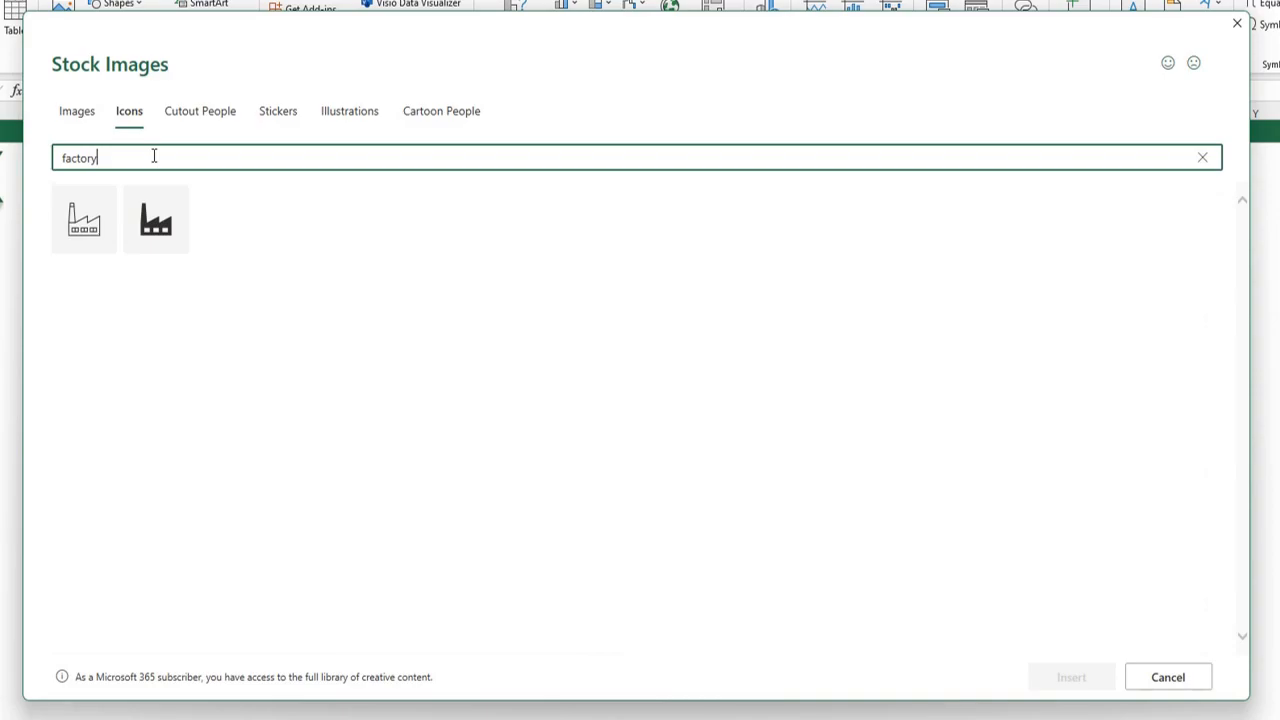
pyautogui.click(84, 218)
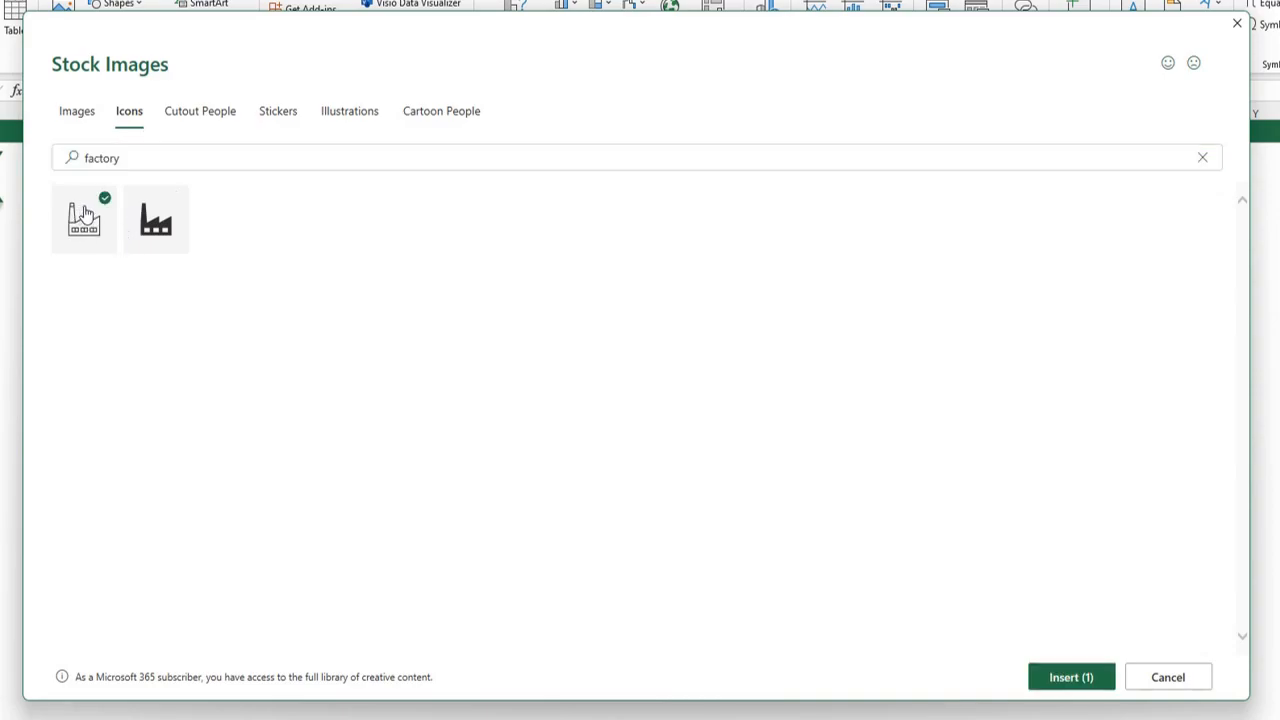
pyautogui.click(1065, 680)
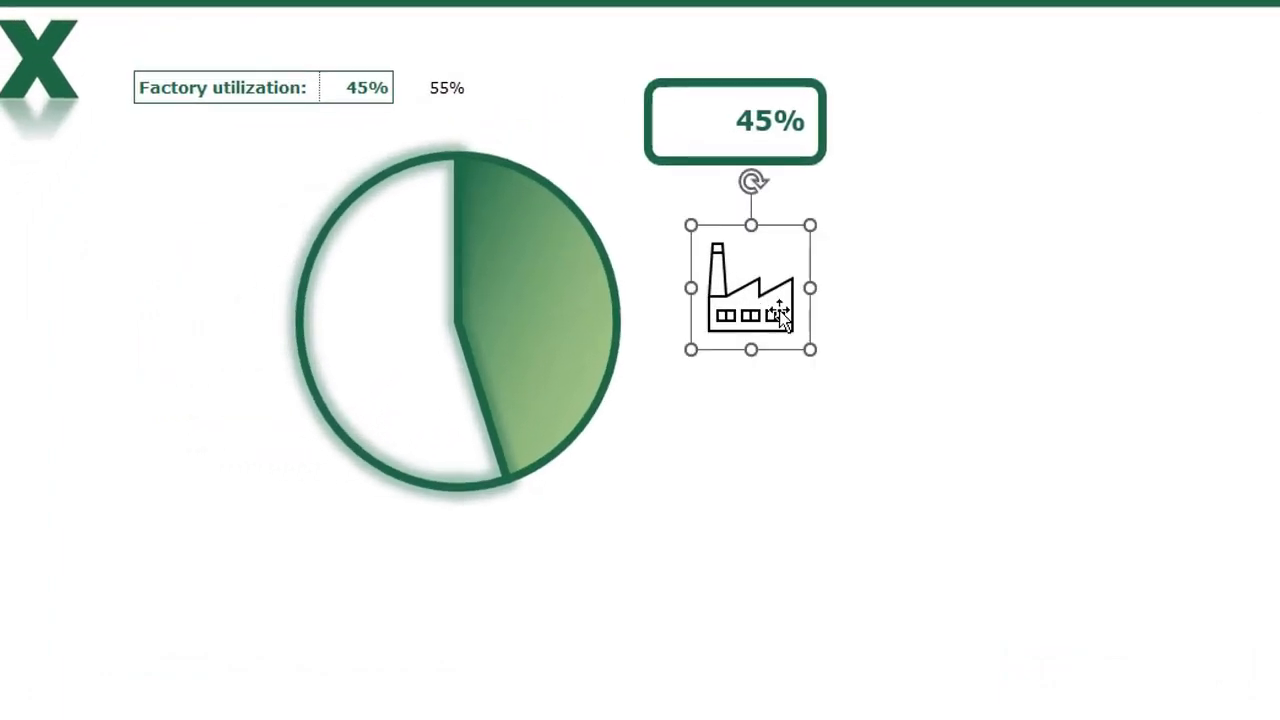
pyautogui.moveTo(810, 225); pyautogui.dragTo(686, 136)
pyautogui.click(770, 252)
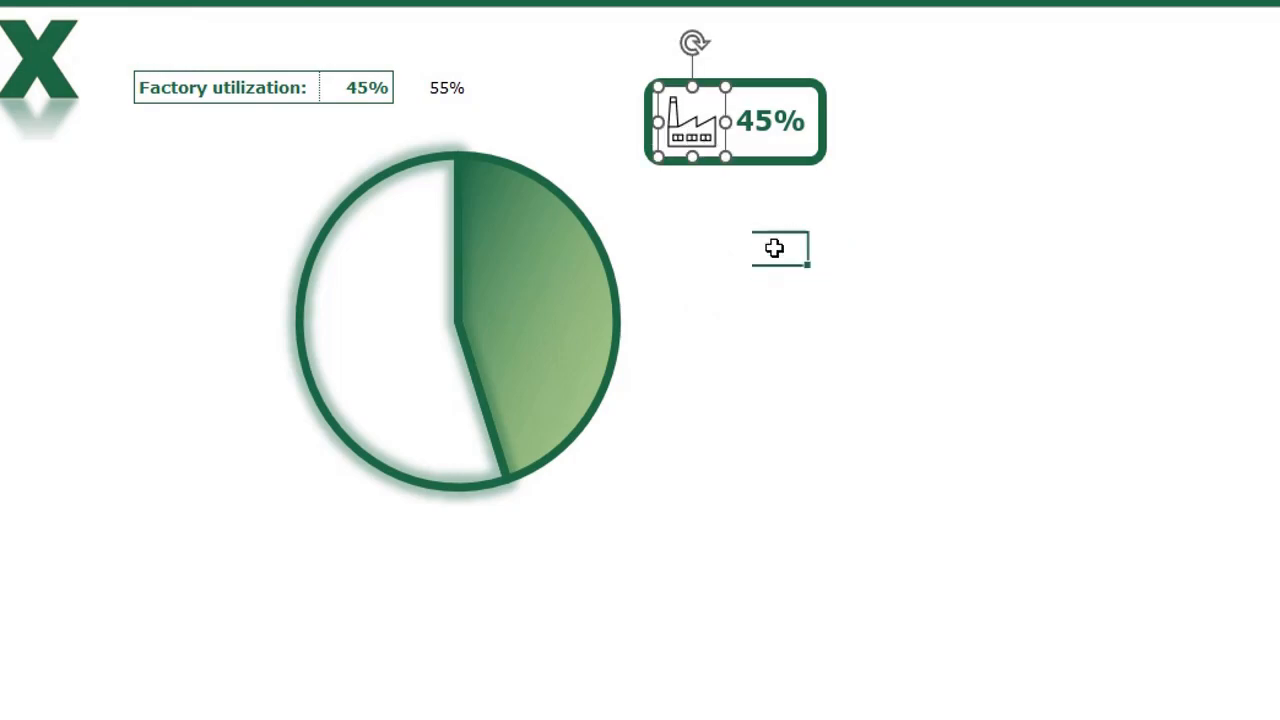
# Give the factory icon a solid line in the dark green used for the rounded shape.
pyautogui.click(697, 129)
pyautogui.hotkey('ctrl', '1')
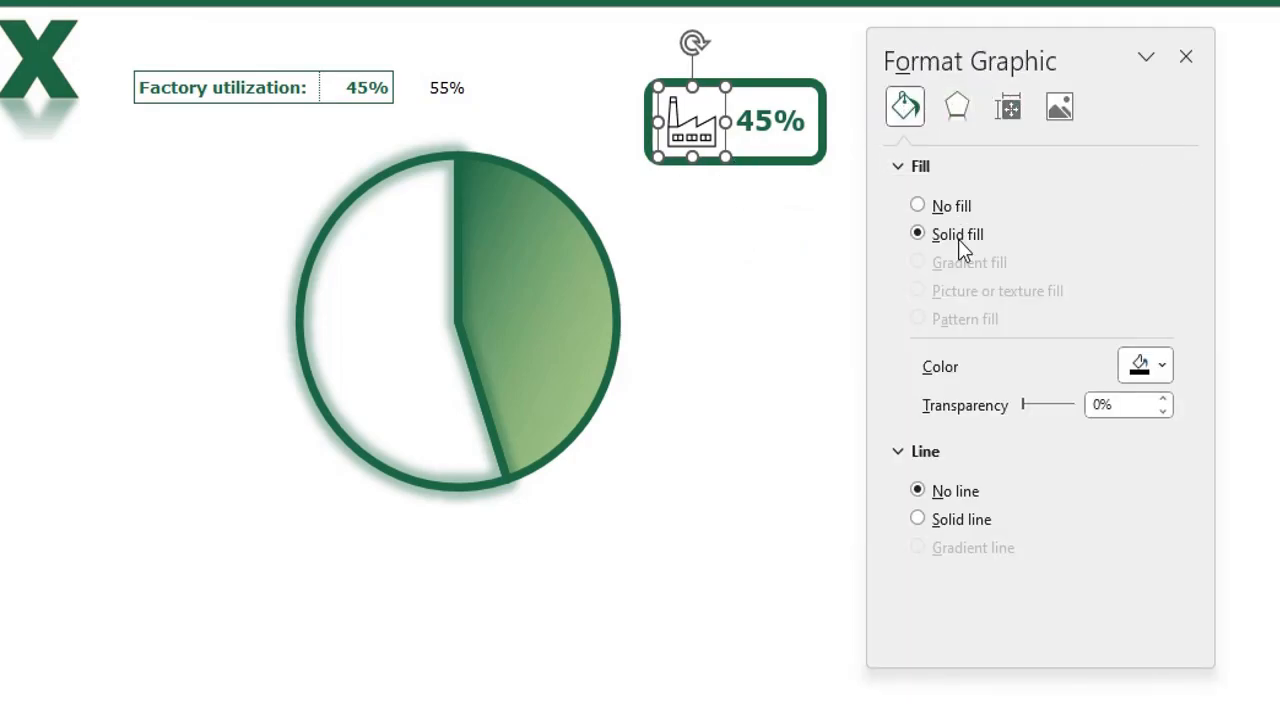
pyautogui.click(938, 527)
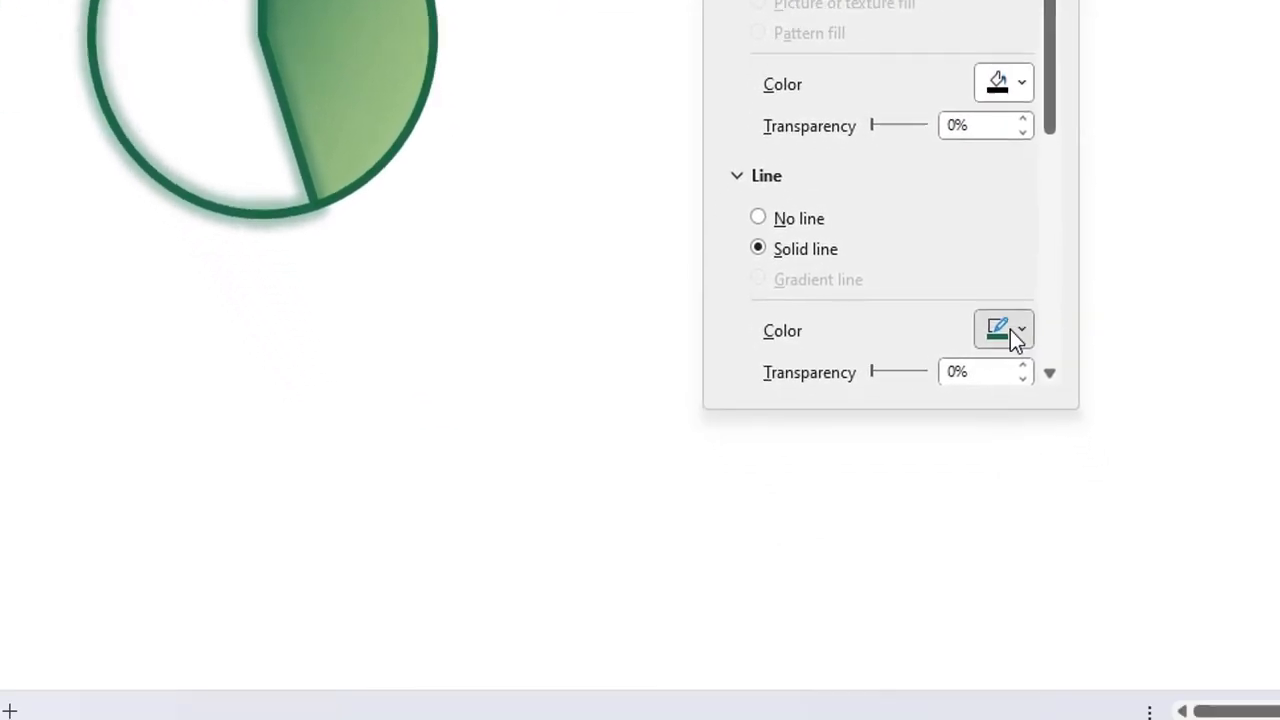
pyautogui.click(1148, 591)
pyautogui.click(971, 644)
# Increase the factory icon's line width to 1,25 pt.
pyautogui.scroll(-3, 886, 302)
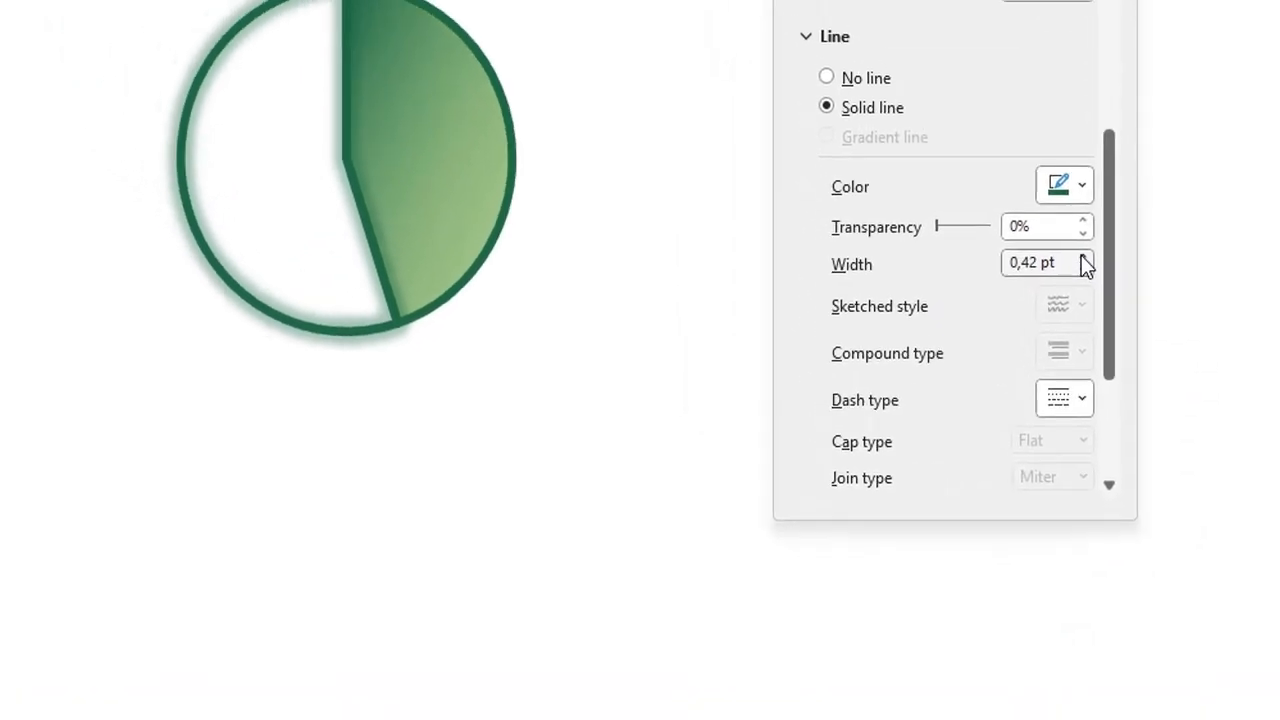
pyautogui.click(1083, 257)
pyautogui.click(1083, 257)
pyautogui.click(1083, 257)
pyautogui.click(1083, 257)
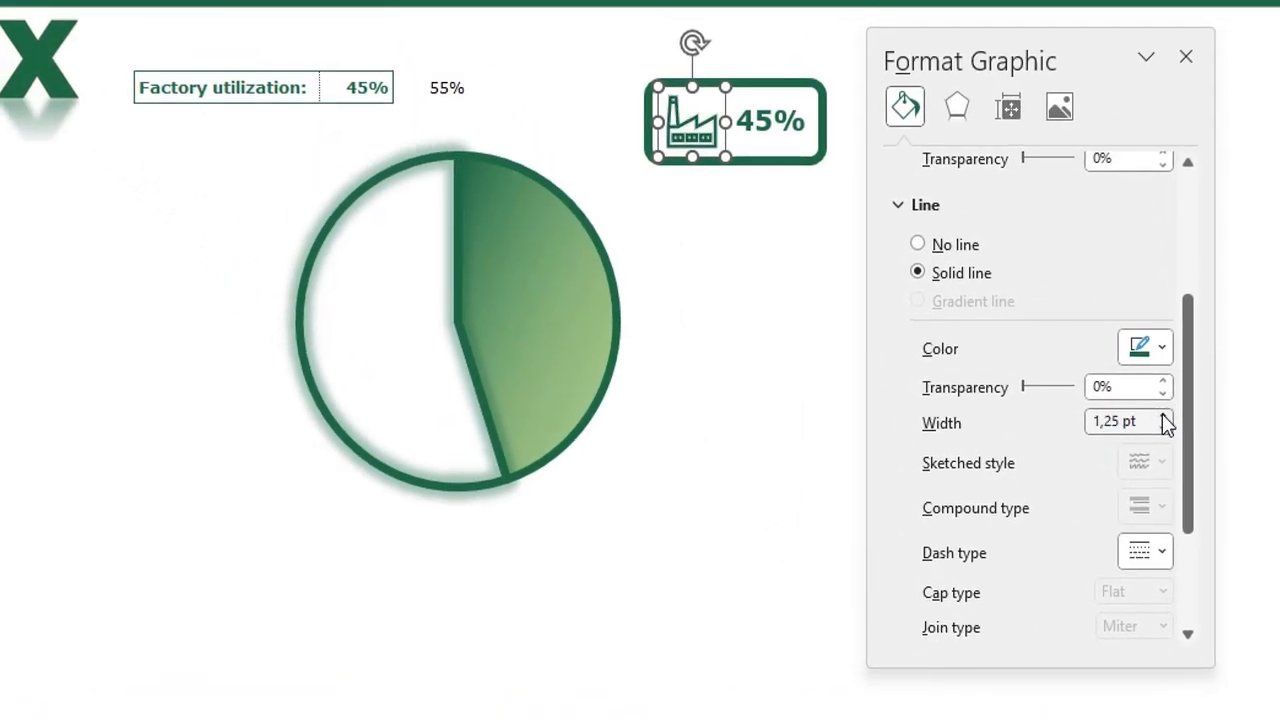
pyautogui.click(1186, 62)
pyautogui.click(741, 313)
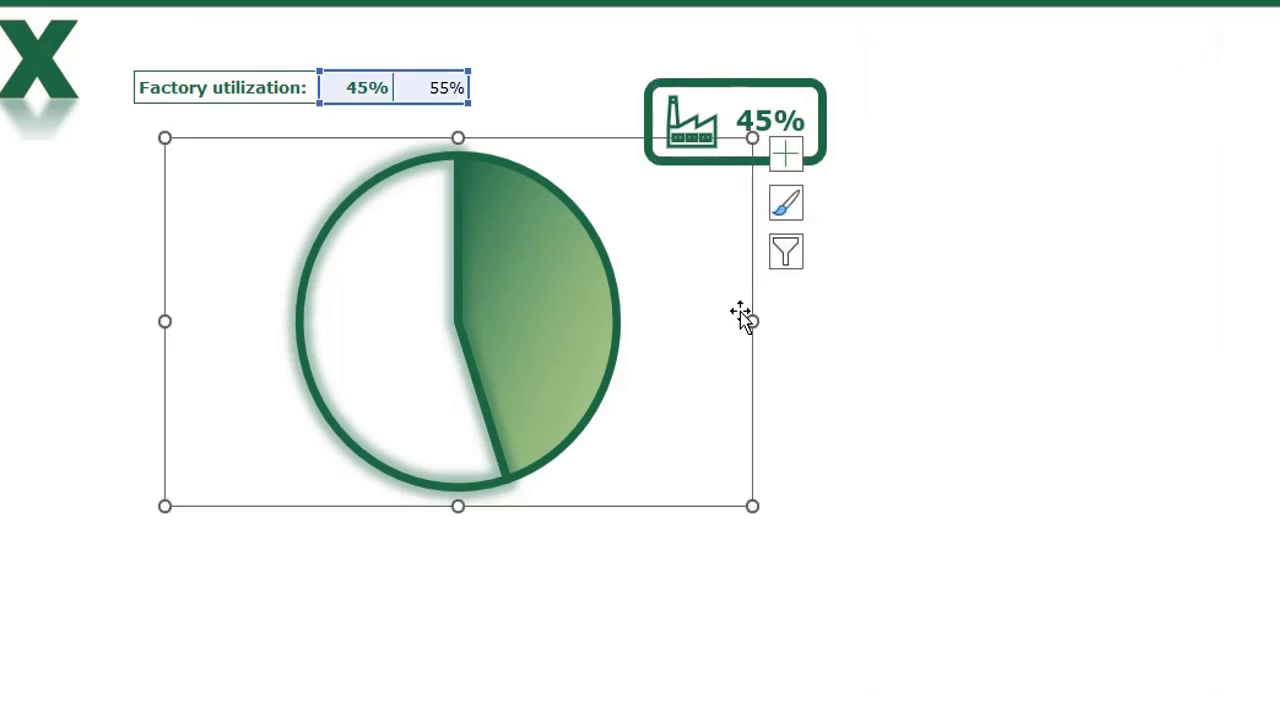
pyautogui.click(843, 330)
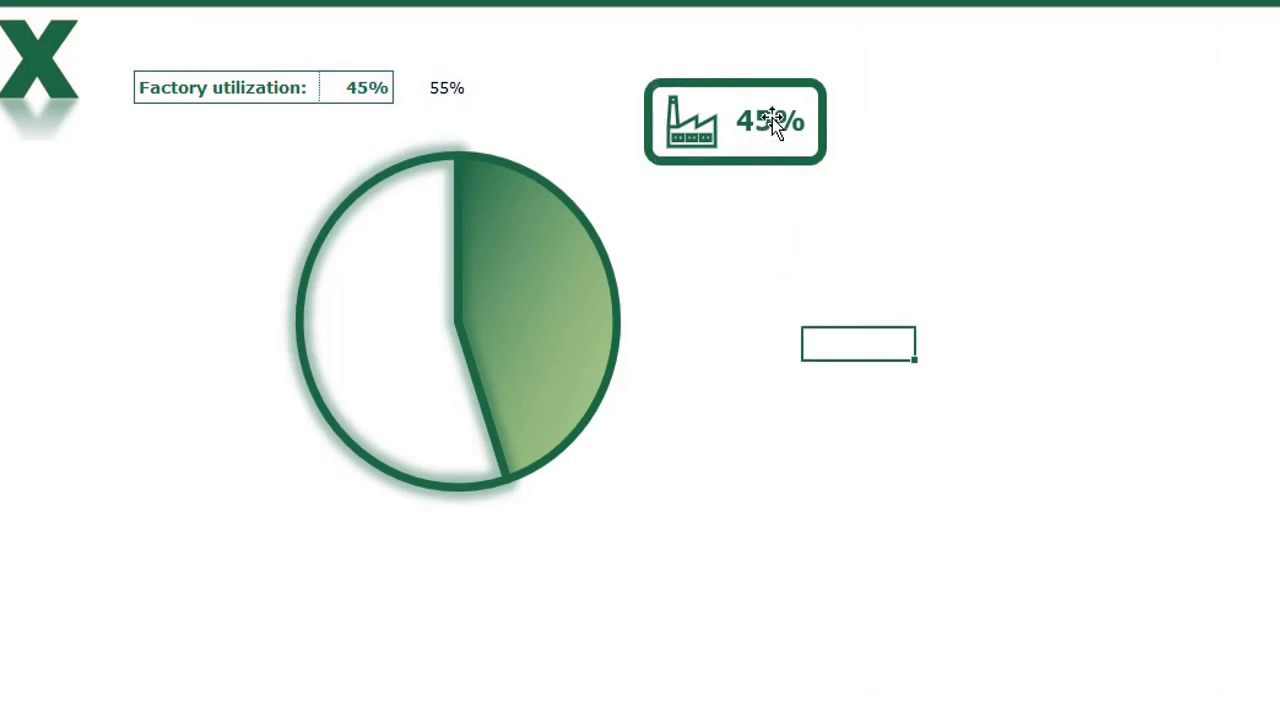
# Group the factory icon with the rounded percentage shape and move the group onto the center of the pie chart.
pyautogui.click(691, 124)
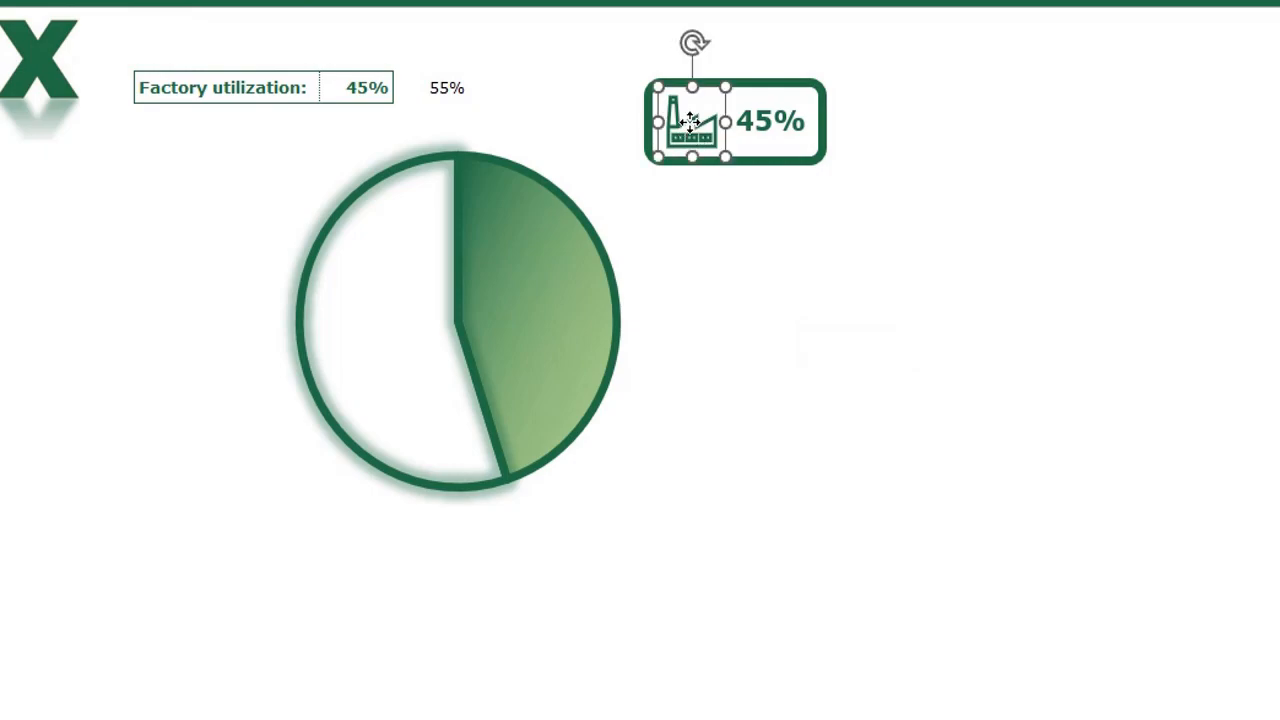
pyautogui.keyDown('ctrl'); pyautogui.click(777, 97); pyautogui.keyUp('ctrl')
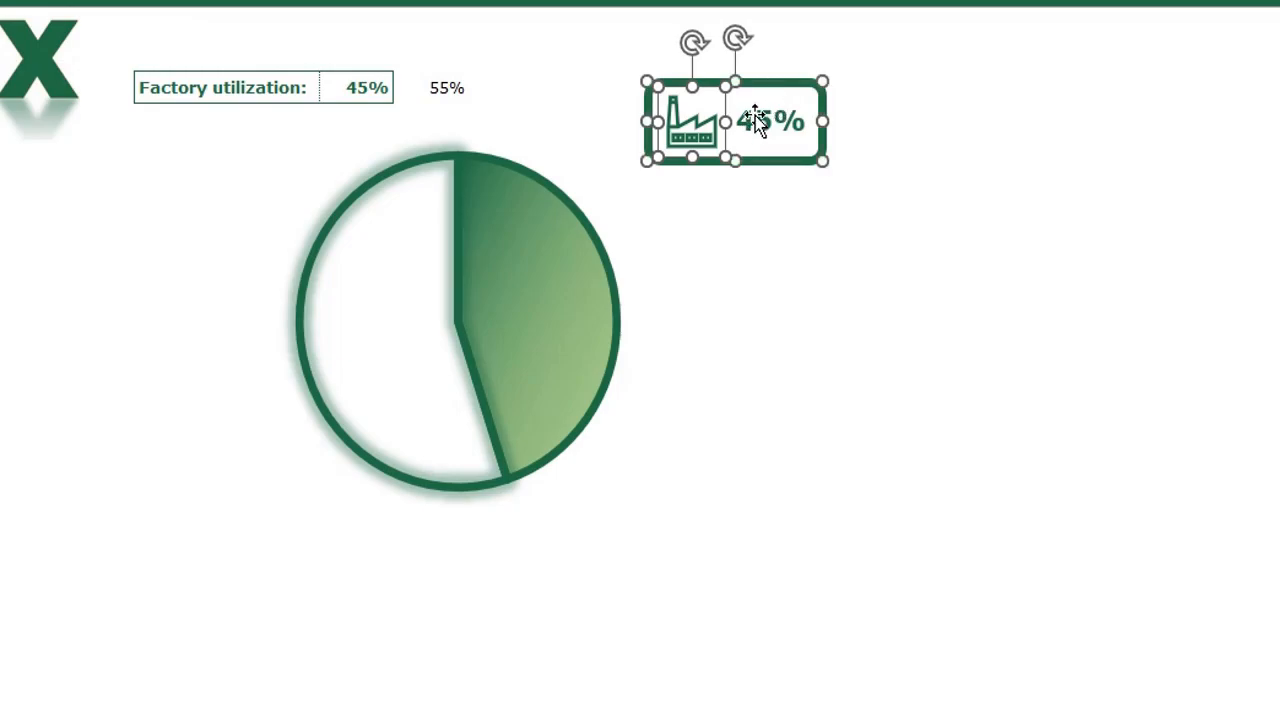
pyautogui.rightClick(755, 122)
pyautogui.moveTo(837, 340)
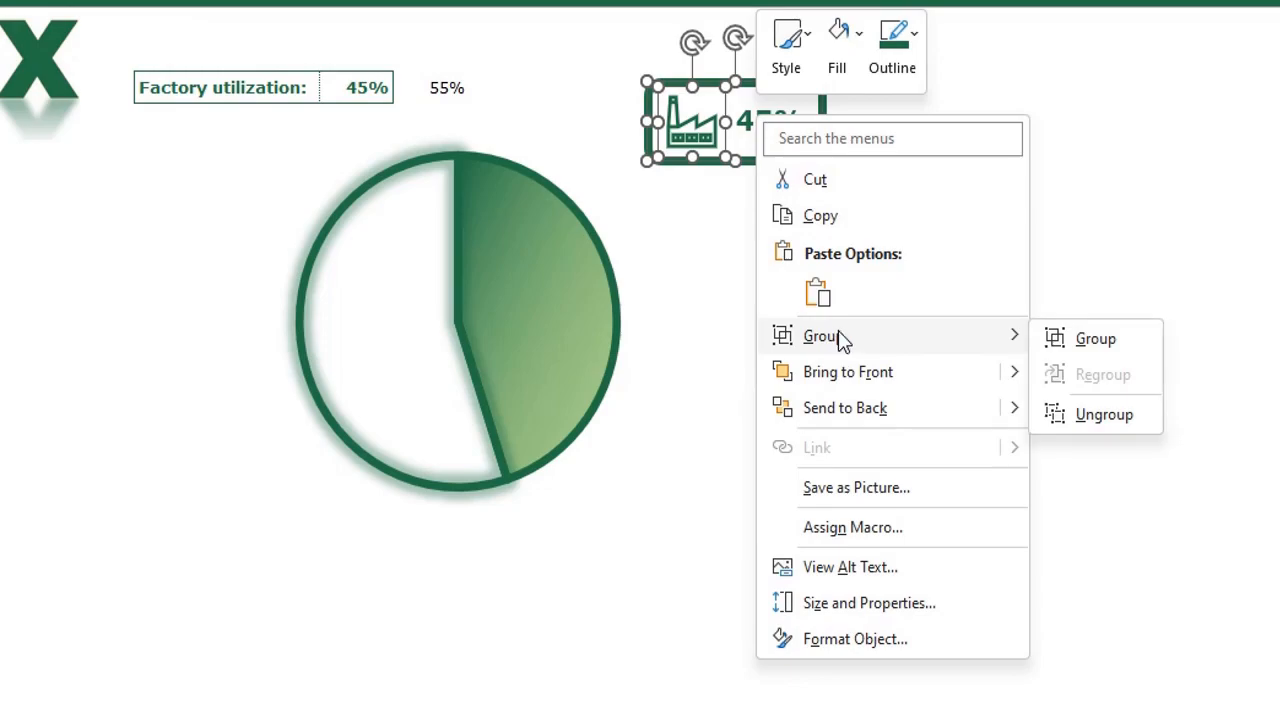
pyautogui.click(1096, 340)
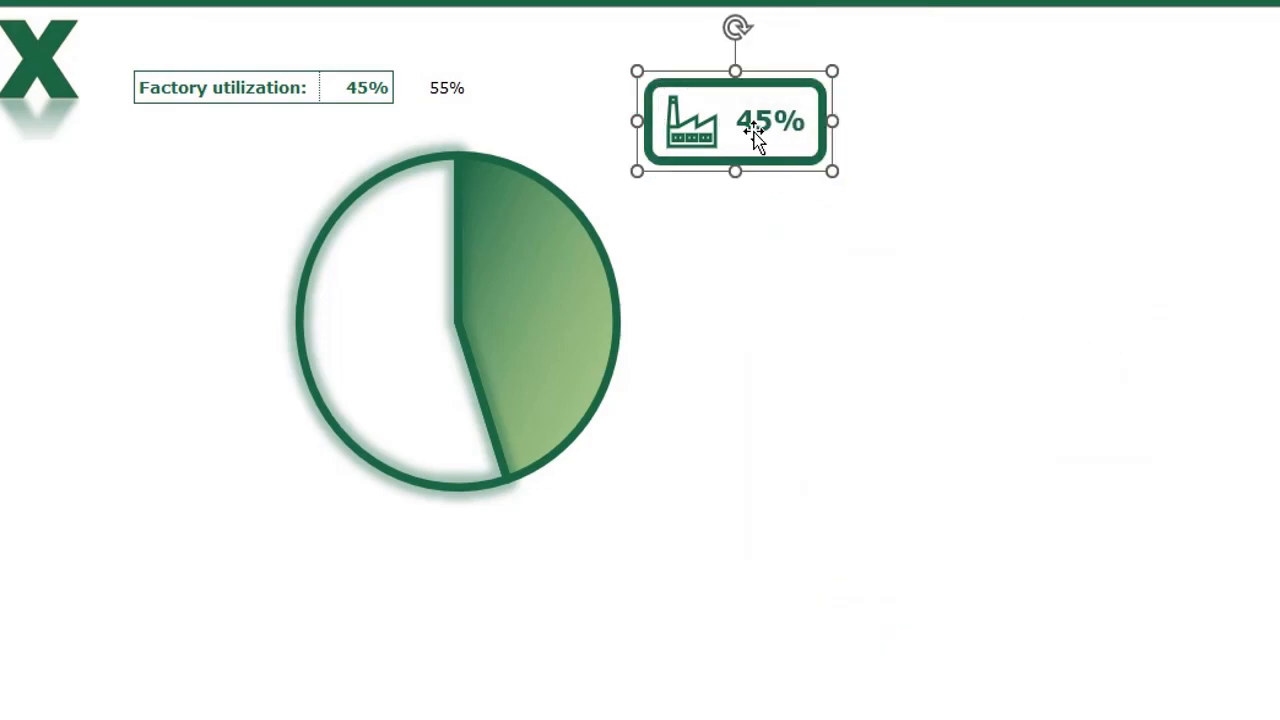
pyautogui.moveTo(763, 77); pyautogui.dragTo(482, 270)
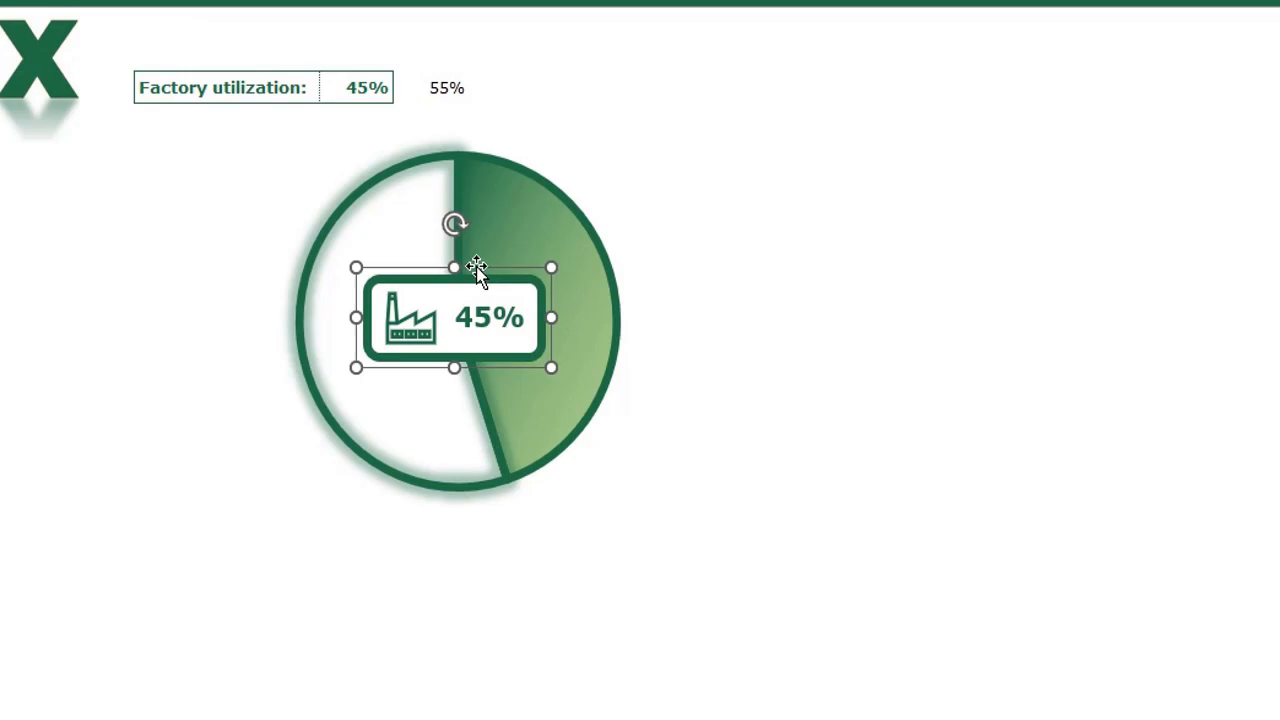
# Align the label group and the pie chart to each other by center and middle, and group them together.
pyautogui.click(557, 175)
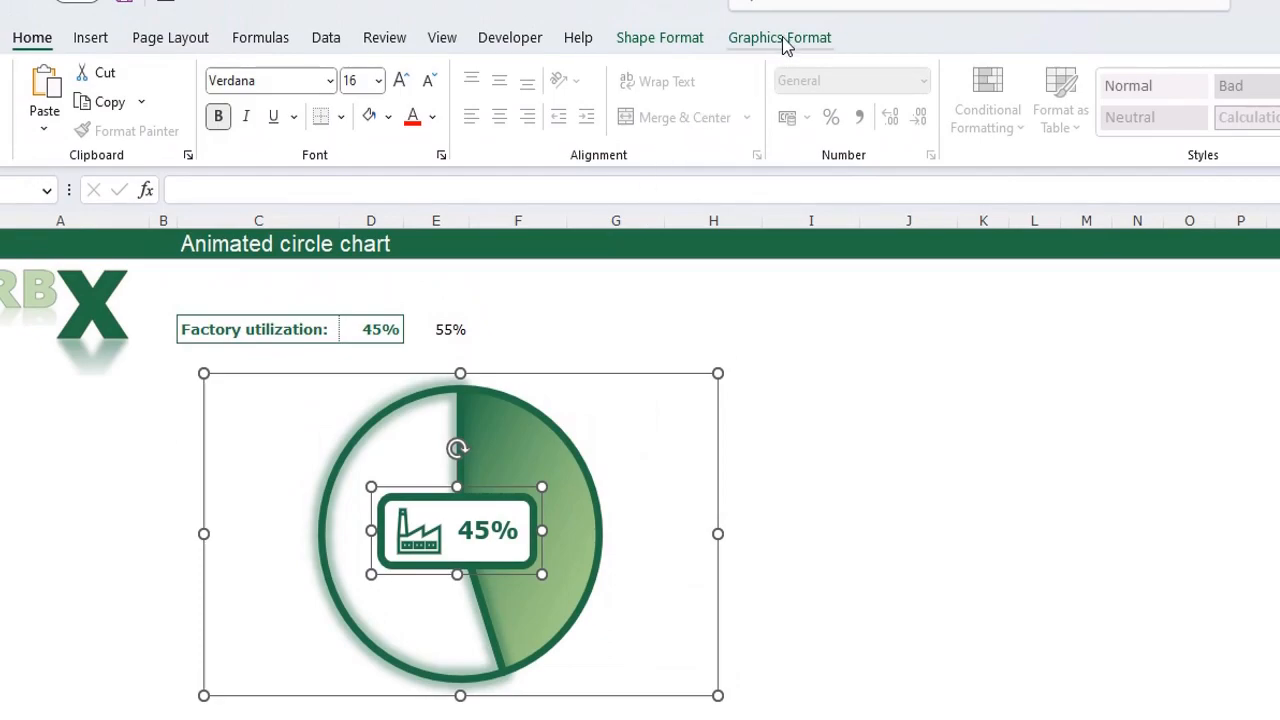
pyautogui.click(783, 38)
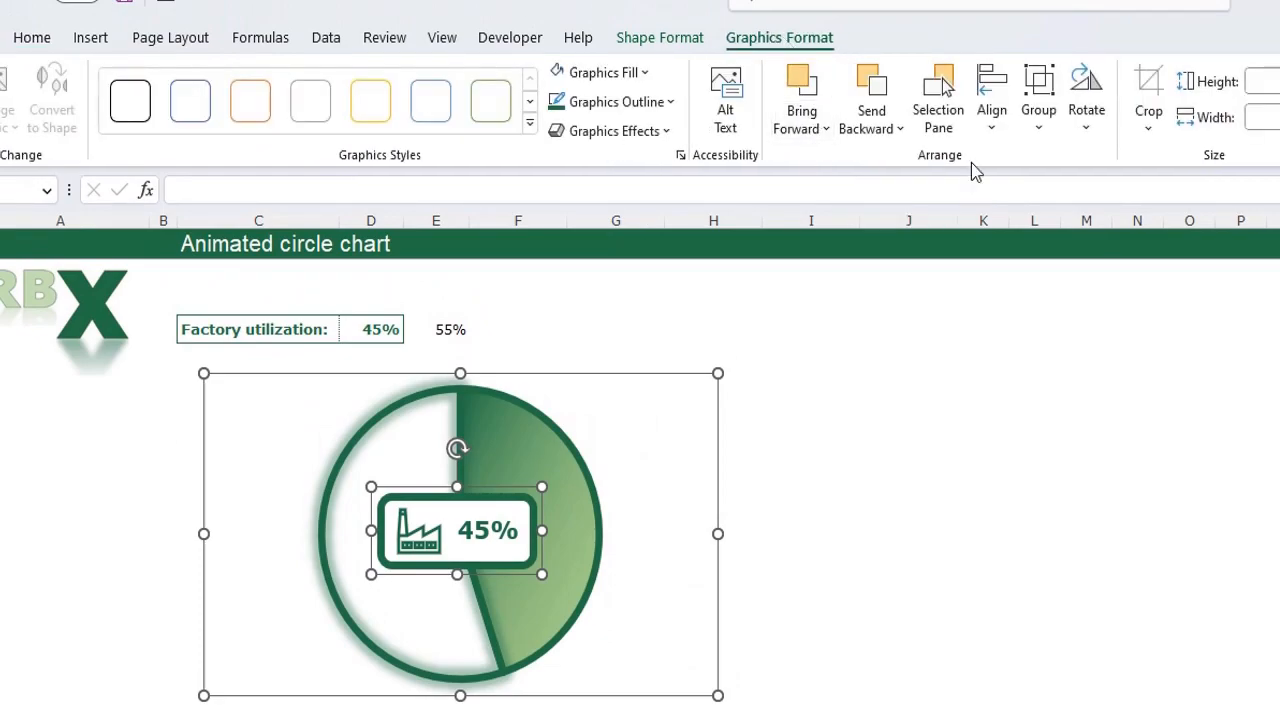
pyautogui.click(991, 112)
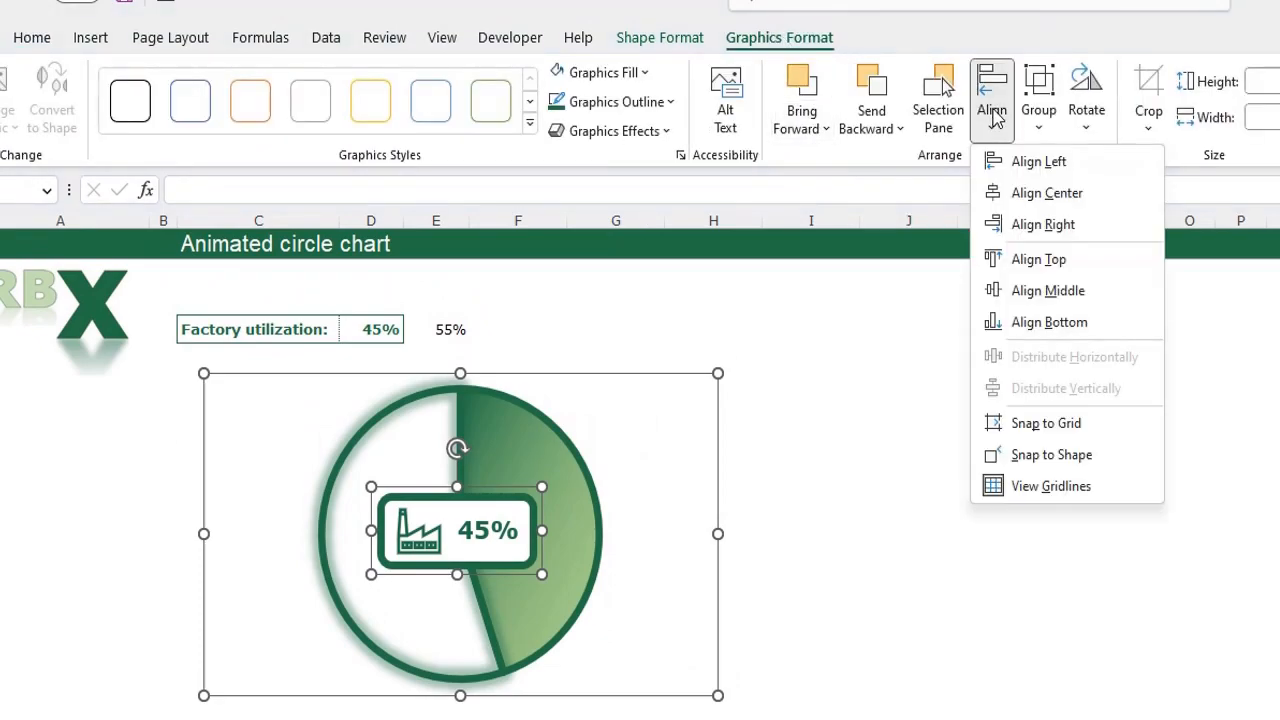
pyautogui.click(1025, 193)
pyautogui.click(991, 105)
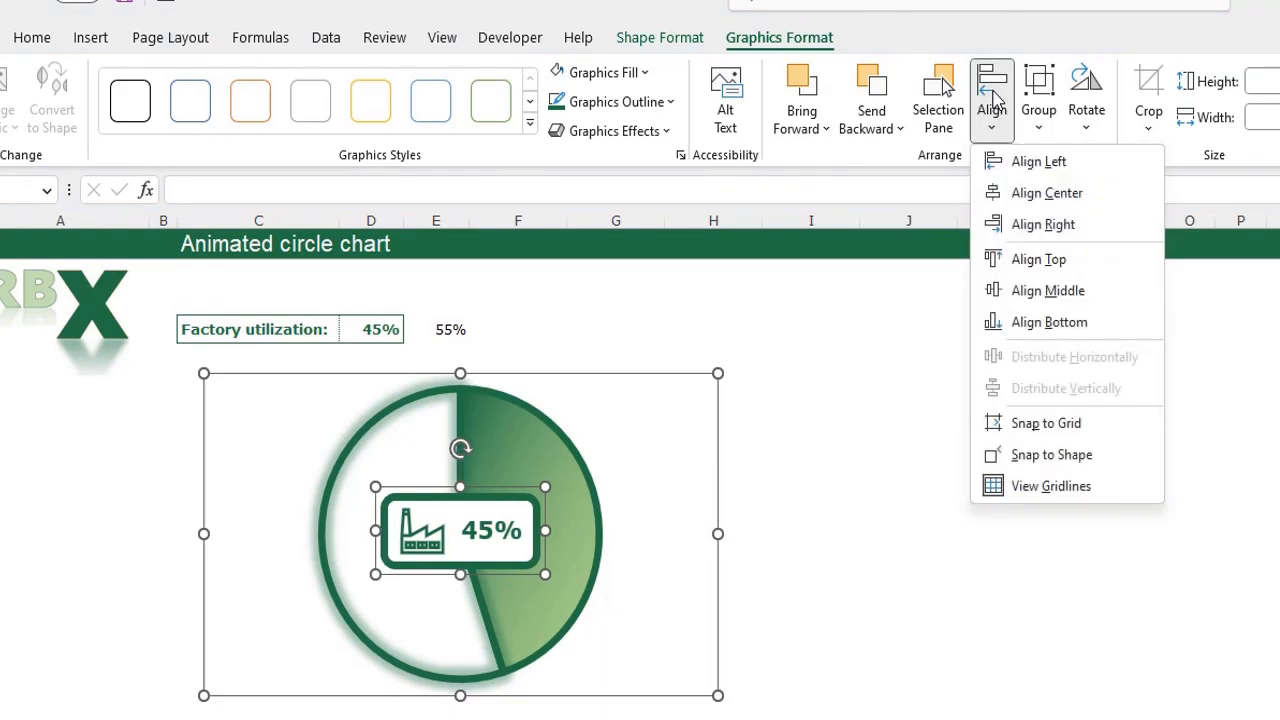
pyautogui.click(1043, 292)
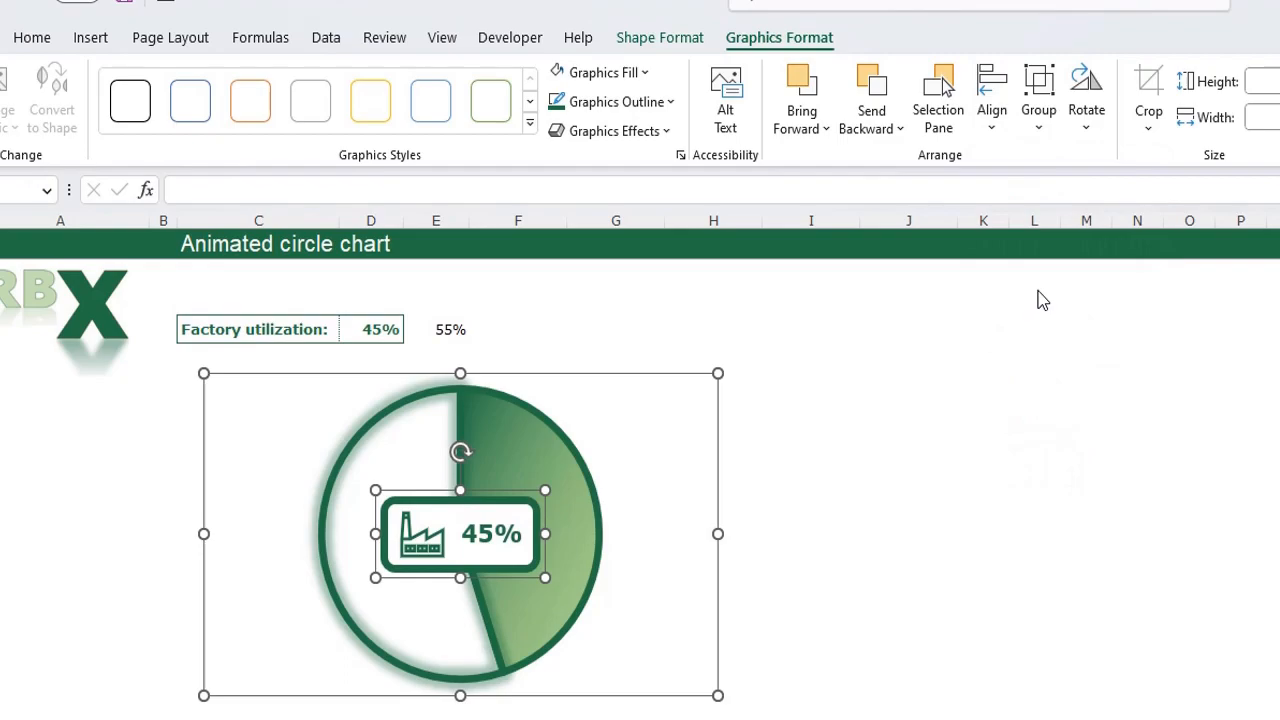
pyautogui.click(683, 563)
pyautogui.click(776, 441)
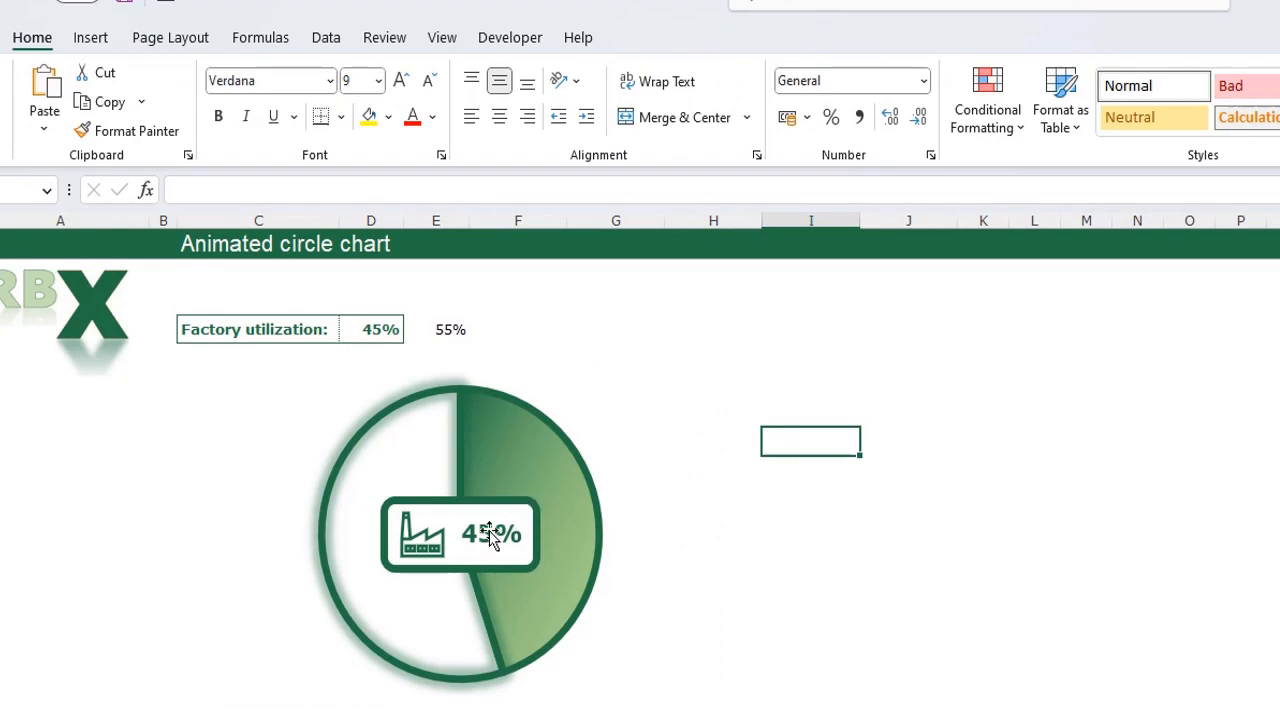
# Set the factory utilization value in cell D4 to 70%.
pyautogui.click(358, 328)
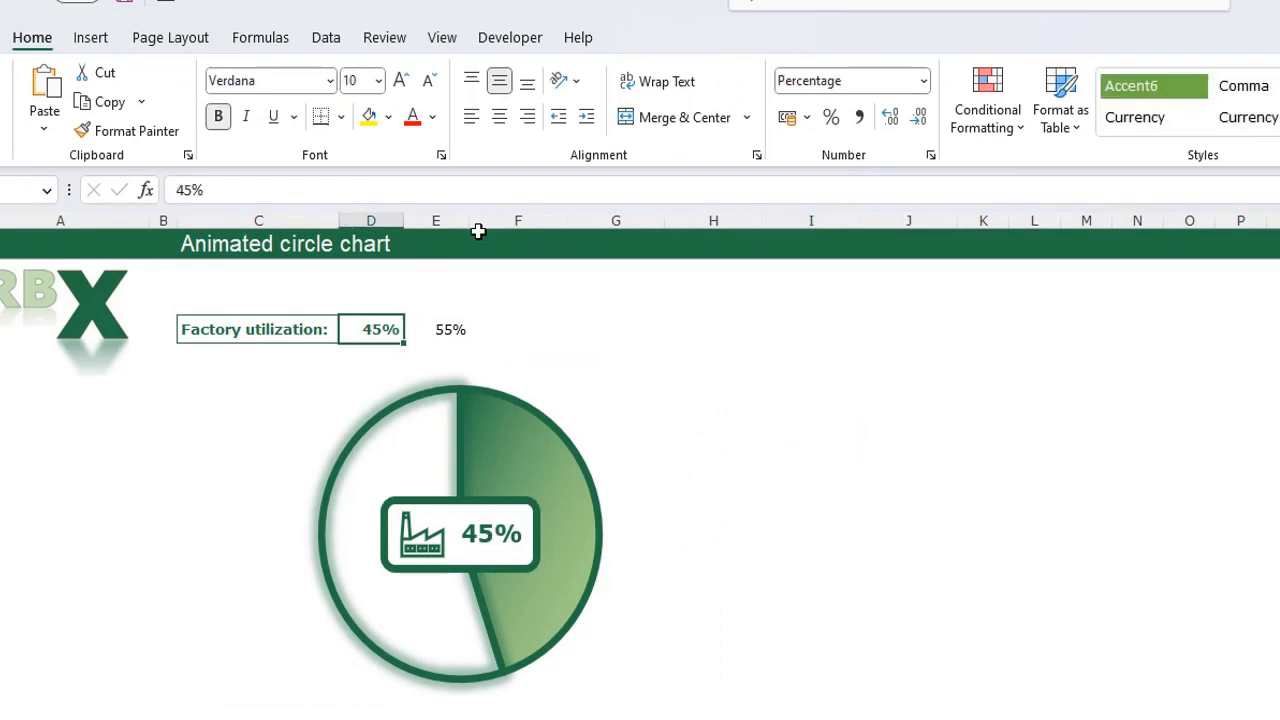
pyautogui.write('70')
pyautogui.press('Return')
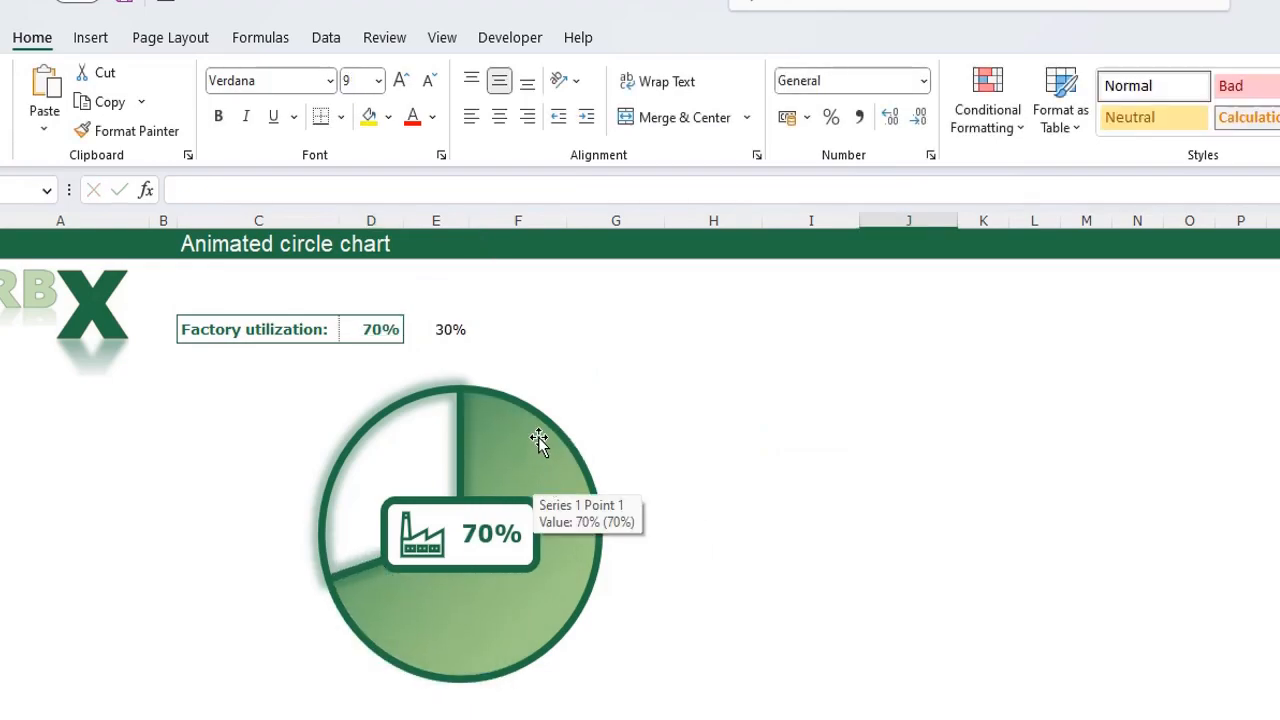
# Try hiding column E, which holds the remainder formula =1-D4, and undo the hiding.
pyautogui.click(450, 332)
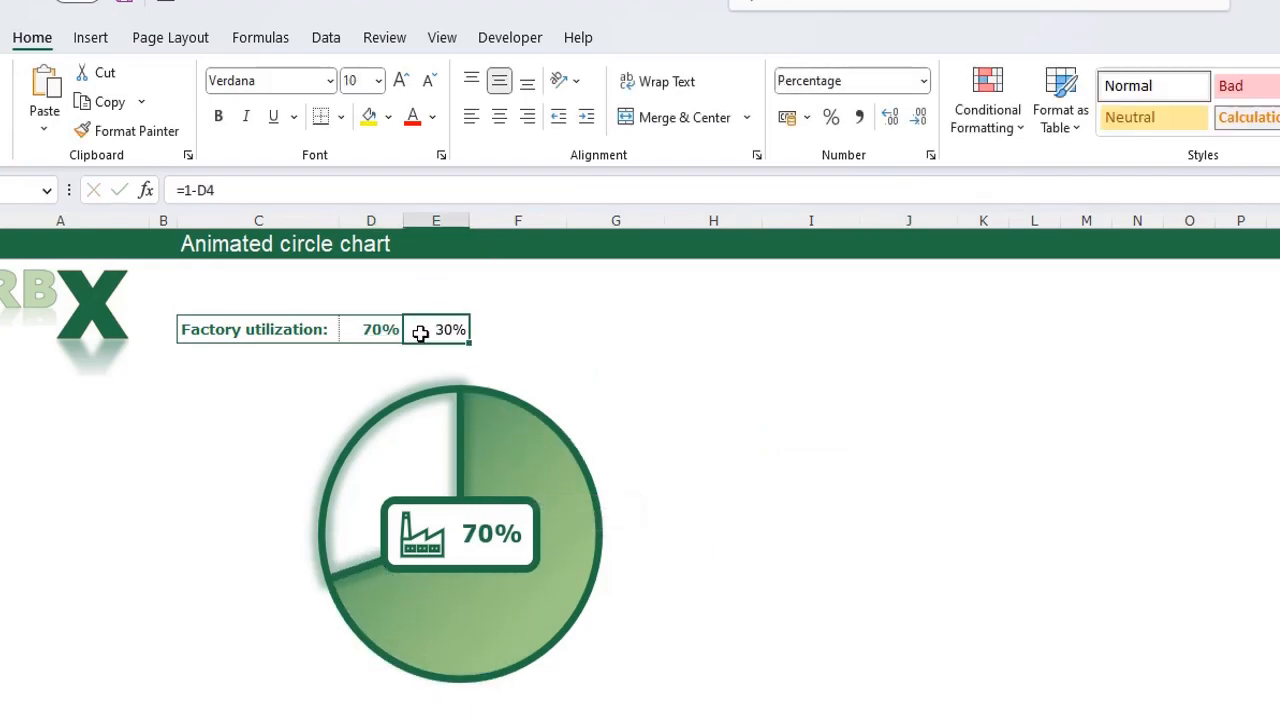
pyautogui.click(430, 220)
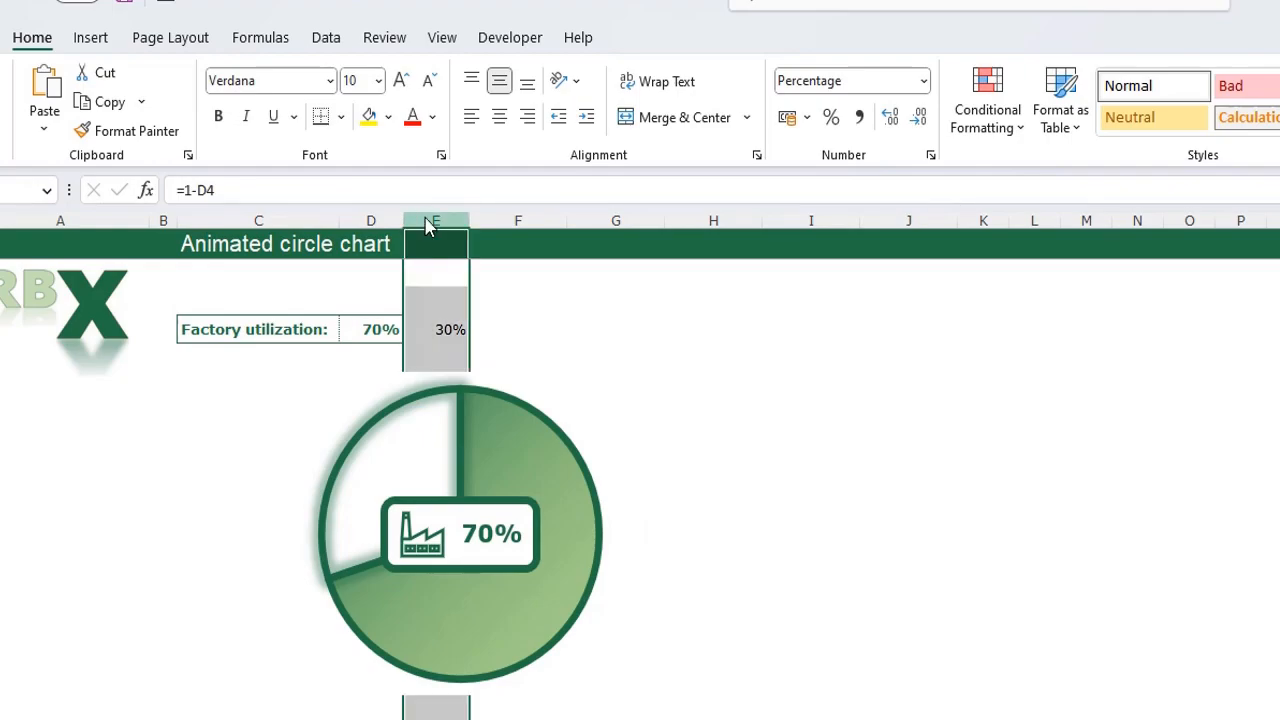
pyautogui.rightClick(430, 220)
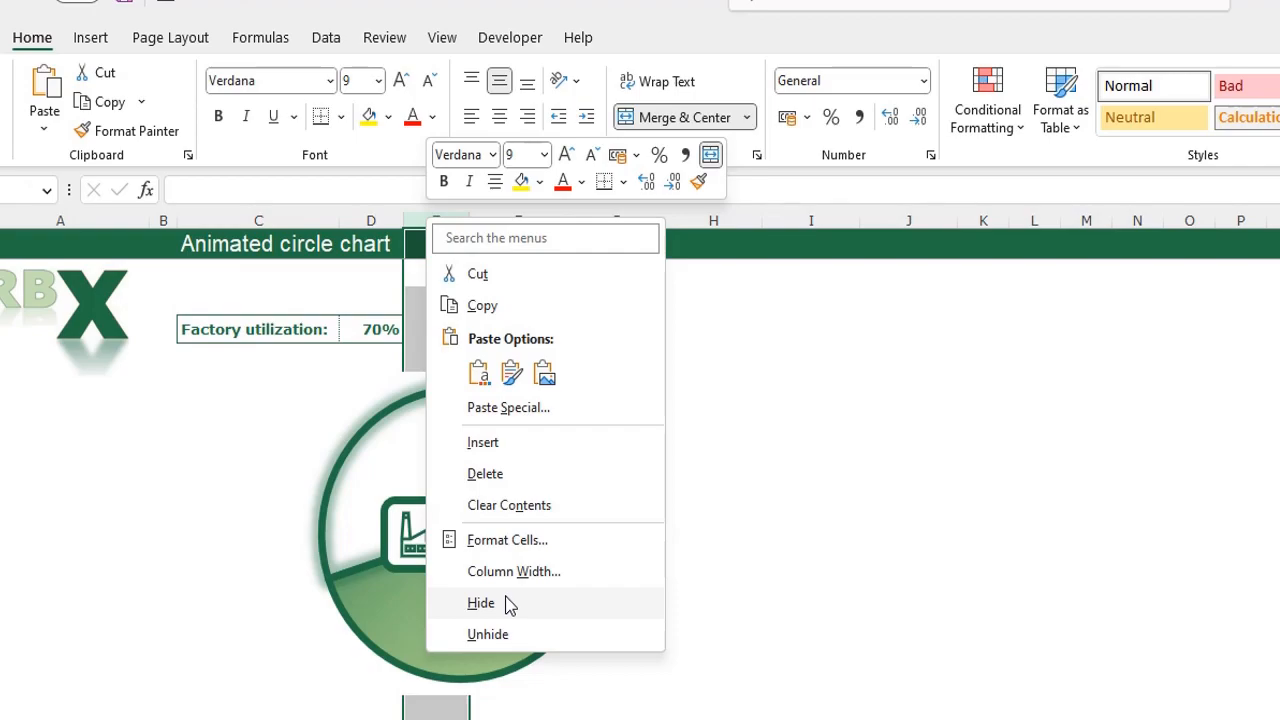
pyautogui.press('Escape')
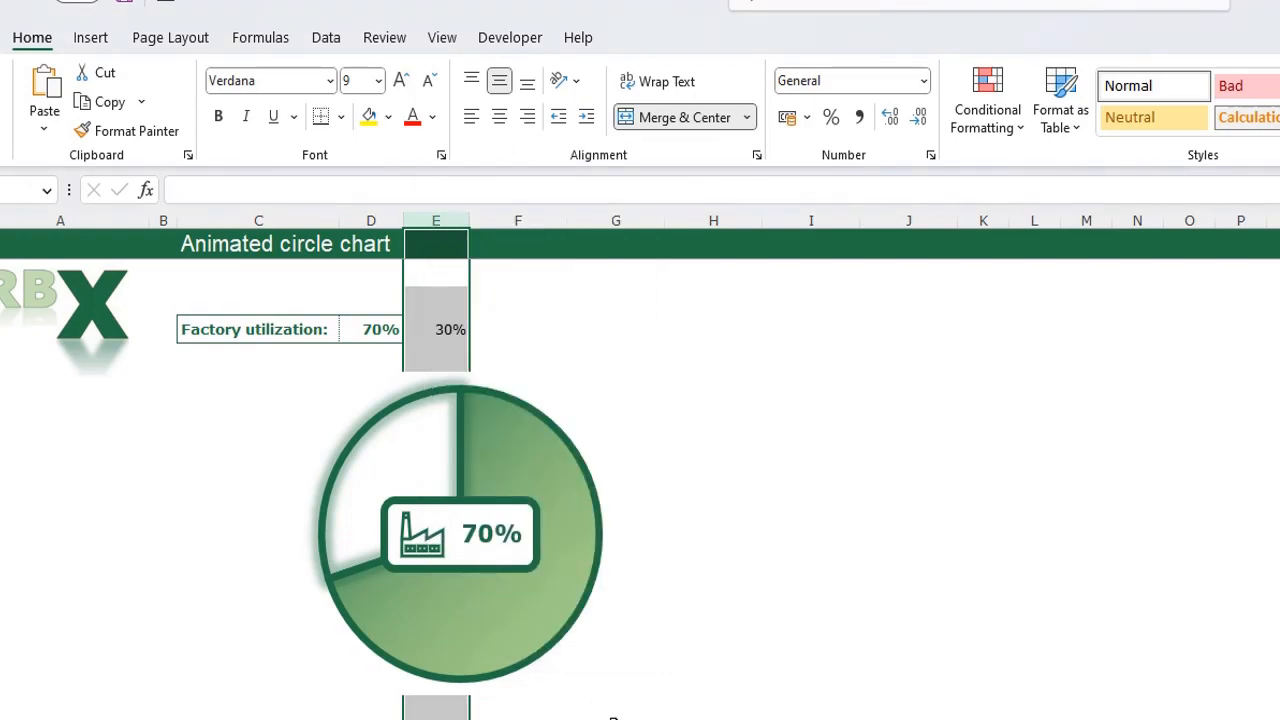
pyautogui.rightClick(436, 220)
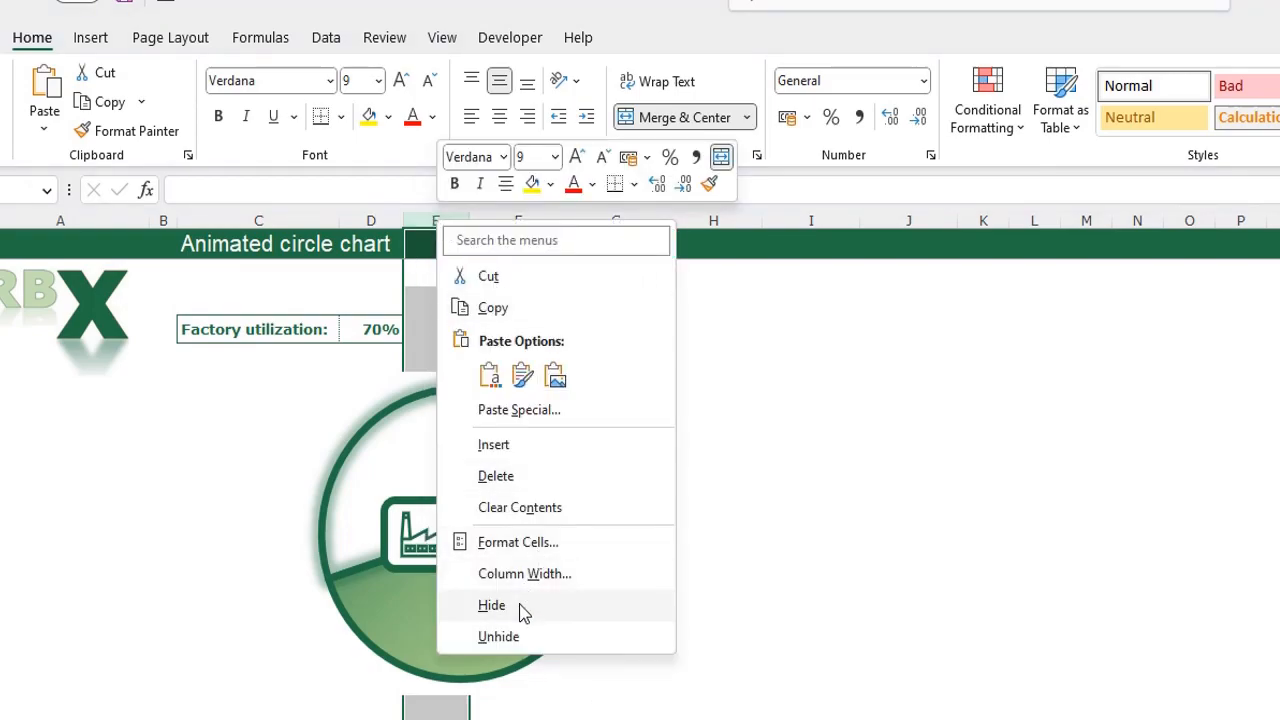
pyautogui.click(492, 606)
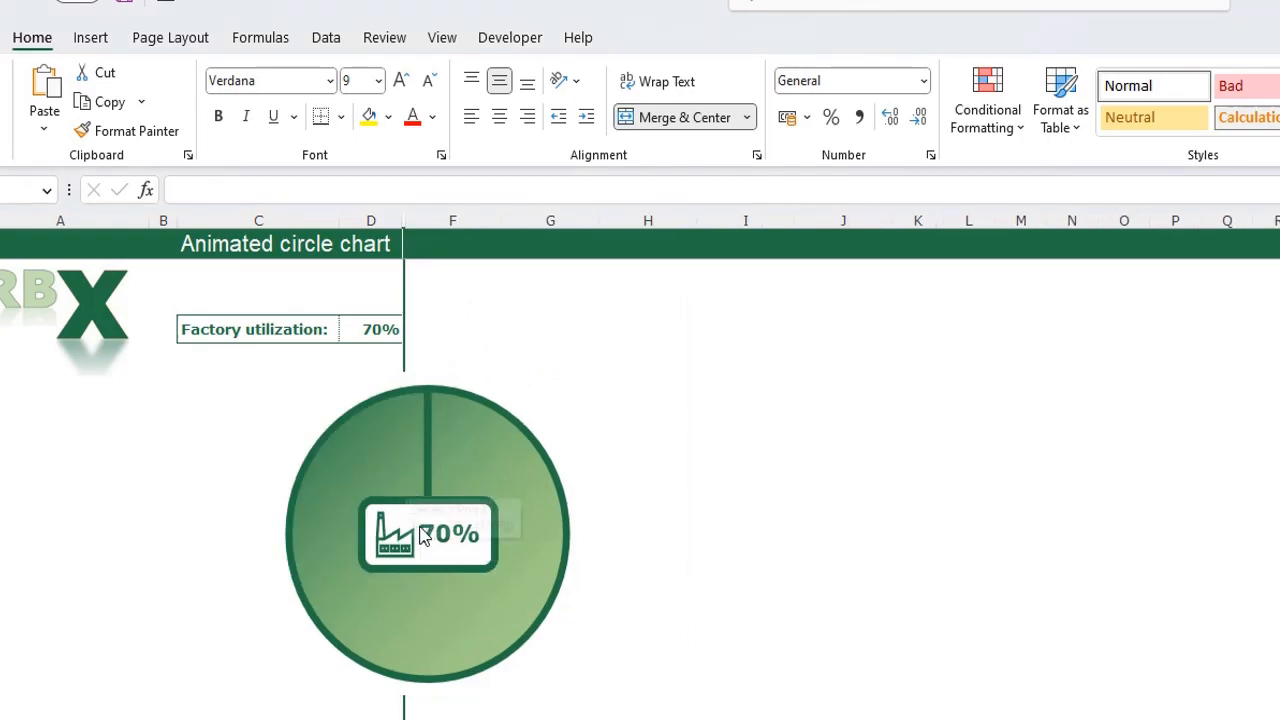
pyautogui.hotkey('ctrl', 'z')
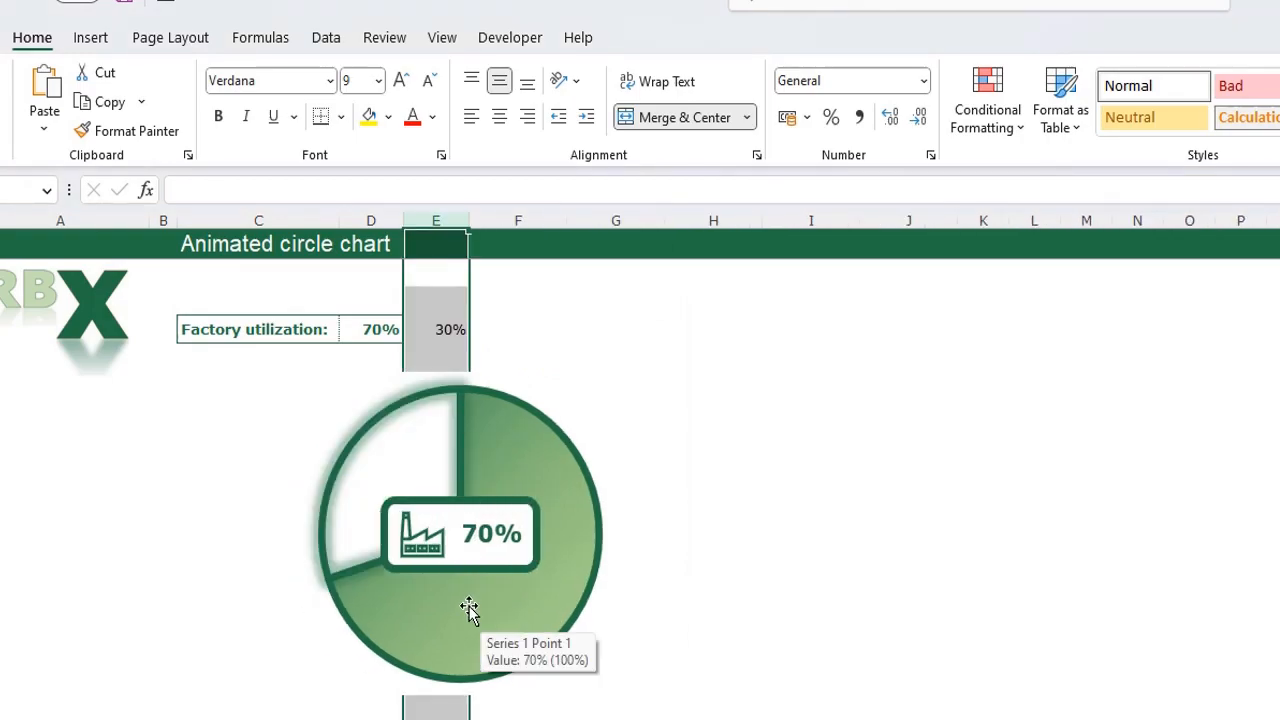
pyautogui.click(612, 716)
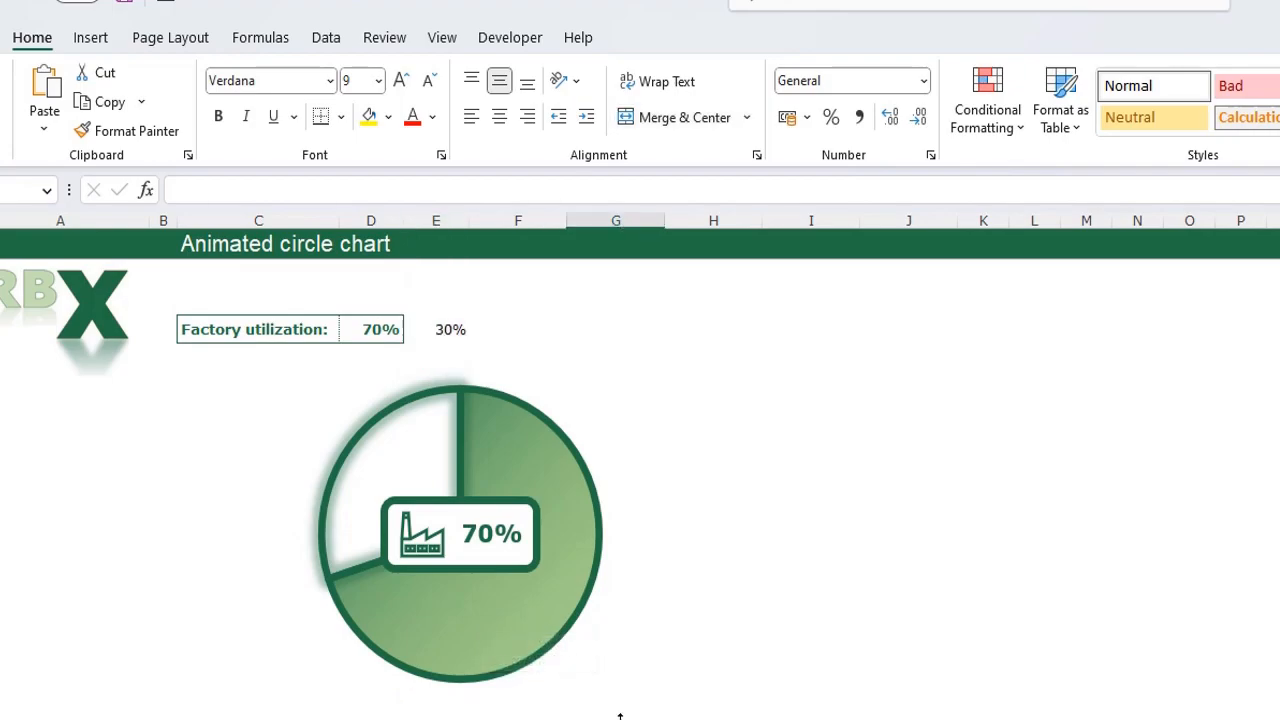
# Enable showing data in hidden rows and columns for the pie chart in its data source's hidden and empty cell settings.
pyautogui.click(600, 391)
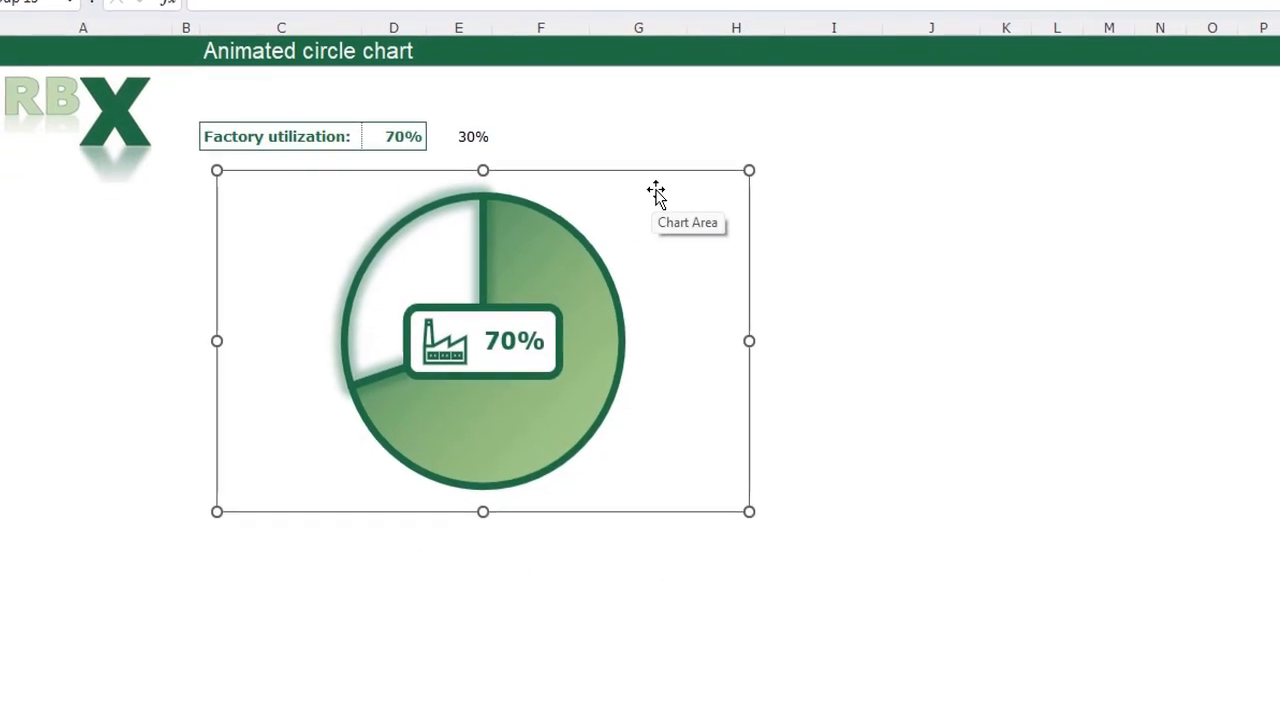
pyautogui.rightClick(655, 197)
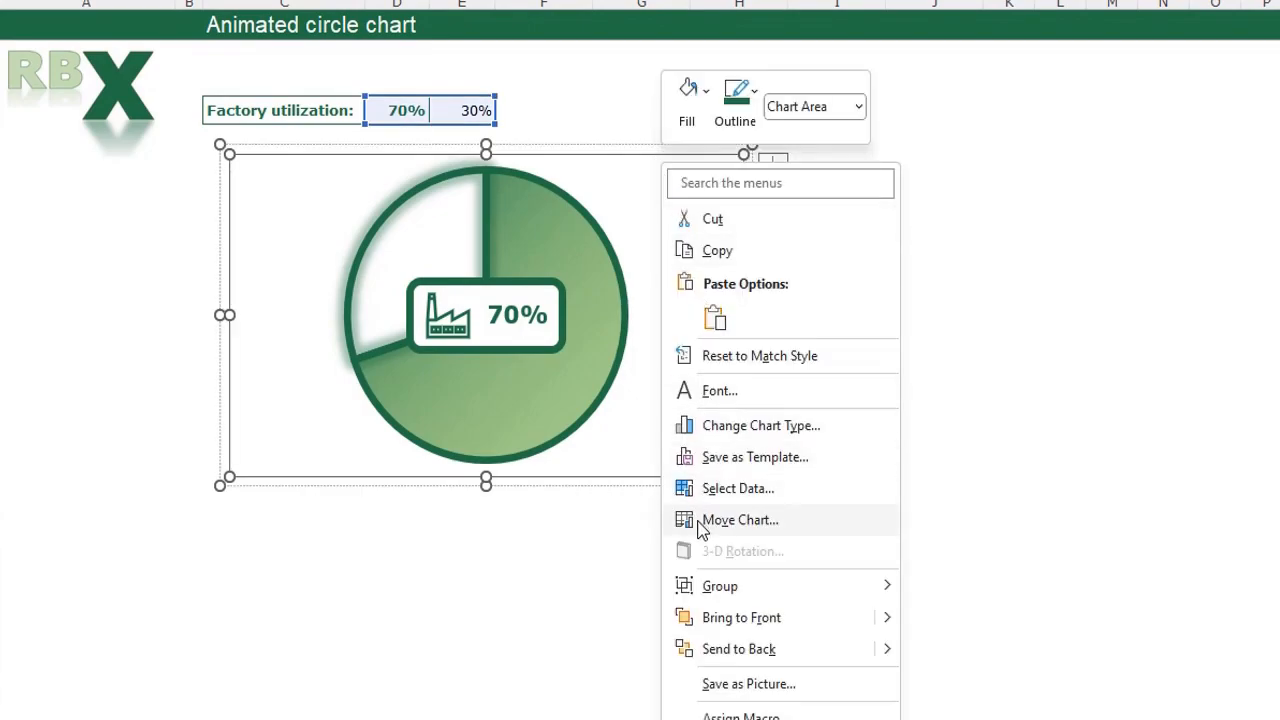
pyautogui.click(704, 489)
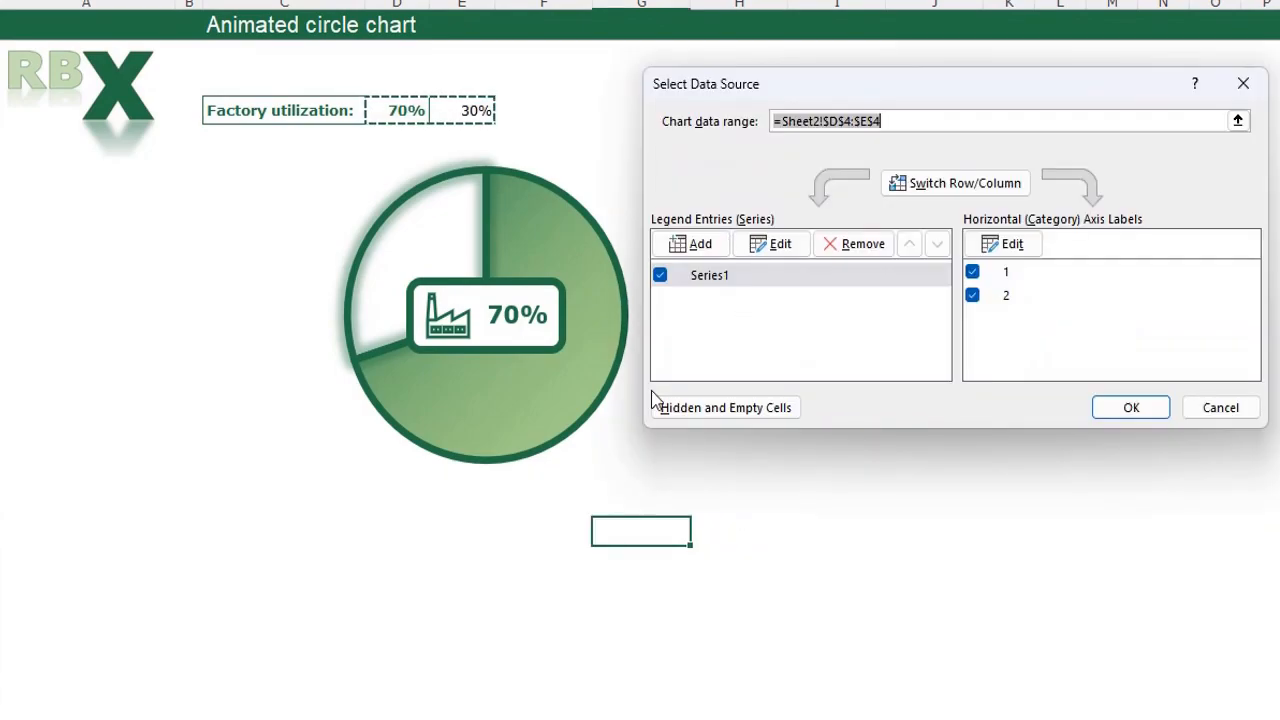
pyautogui.click(690, 416)
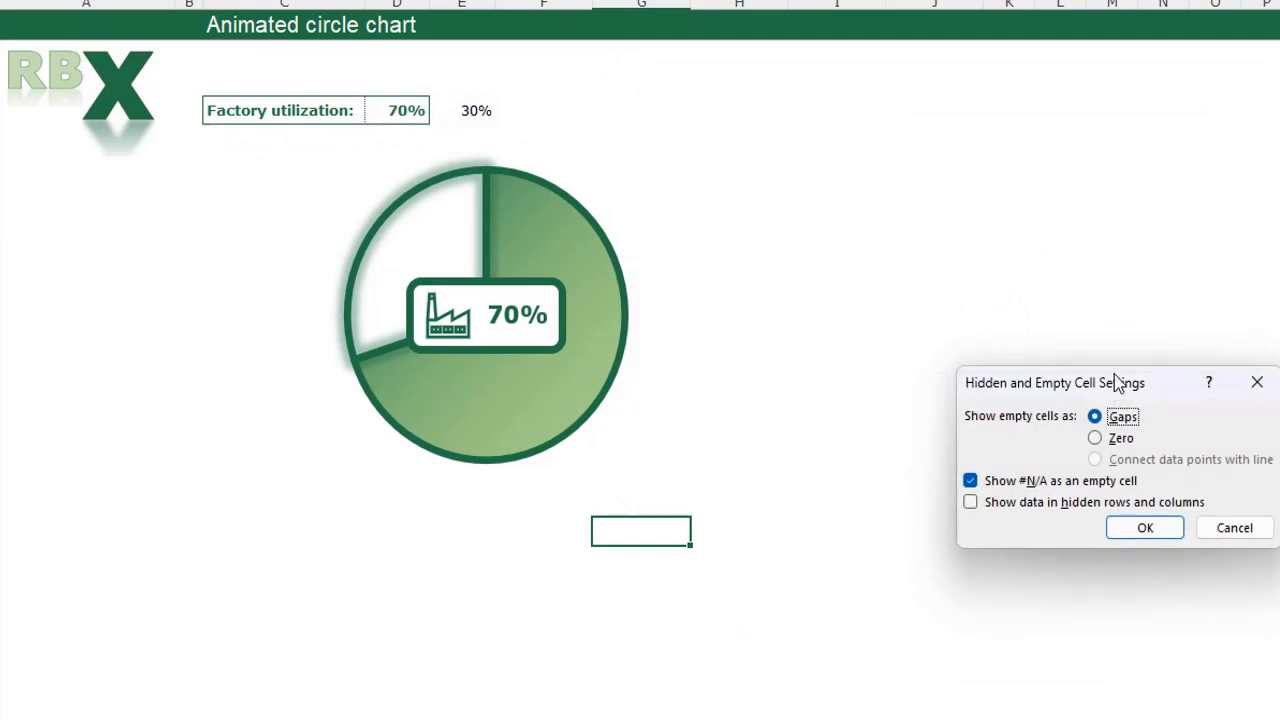
pyautogui.moveTo(1117, 388); pyautogui.dragTo(848, 232)
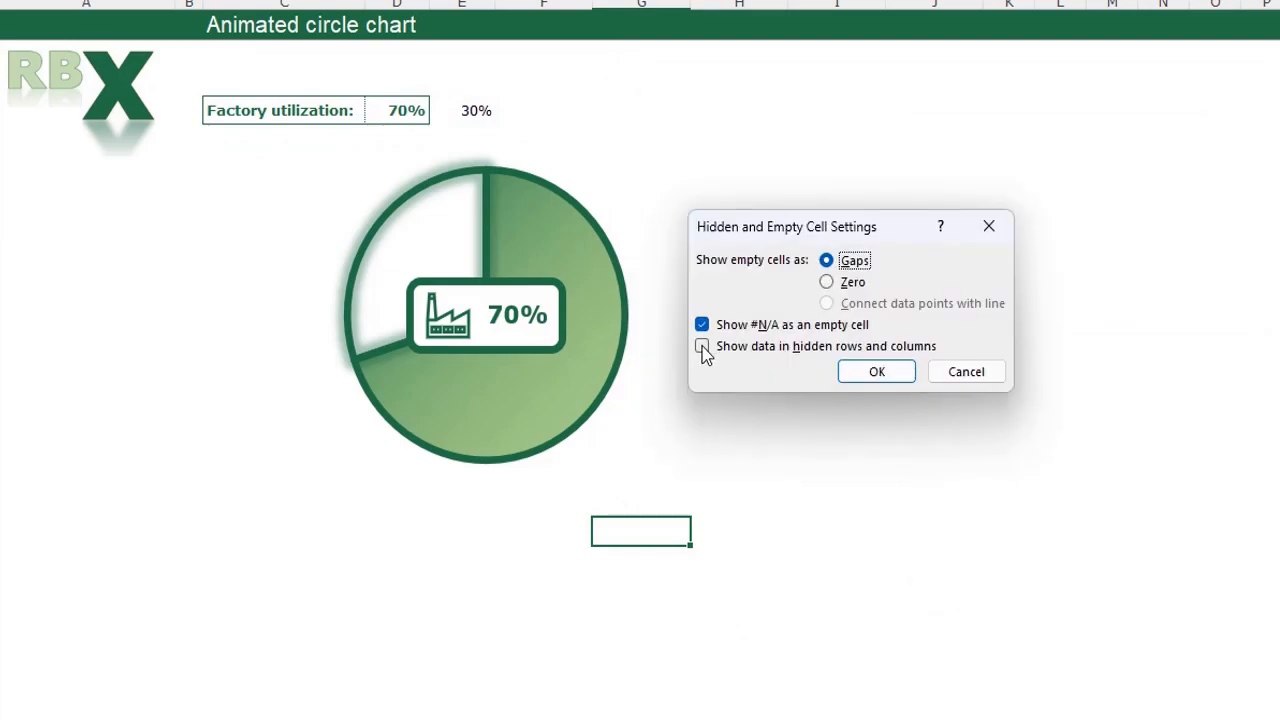
pyautogui.click(702, 346)
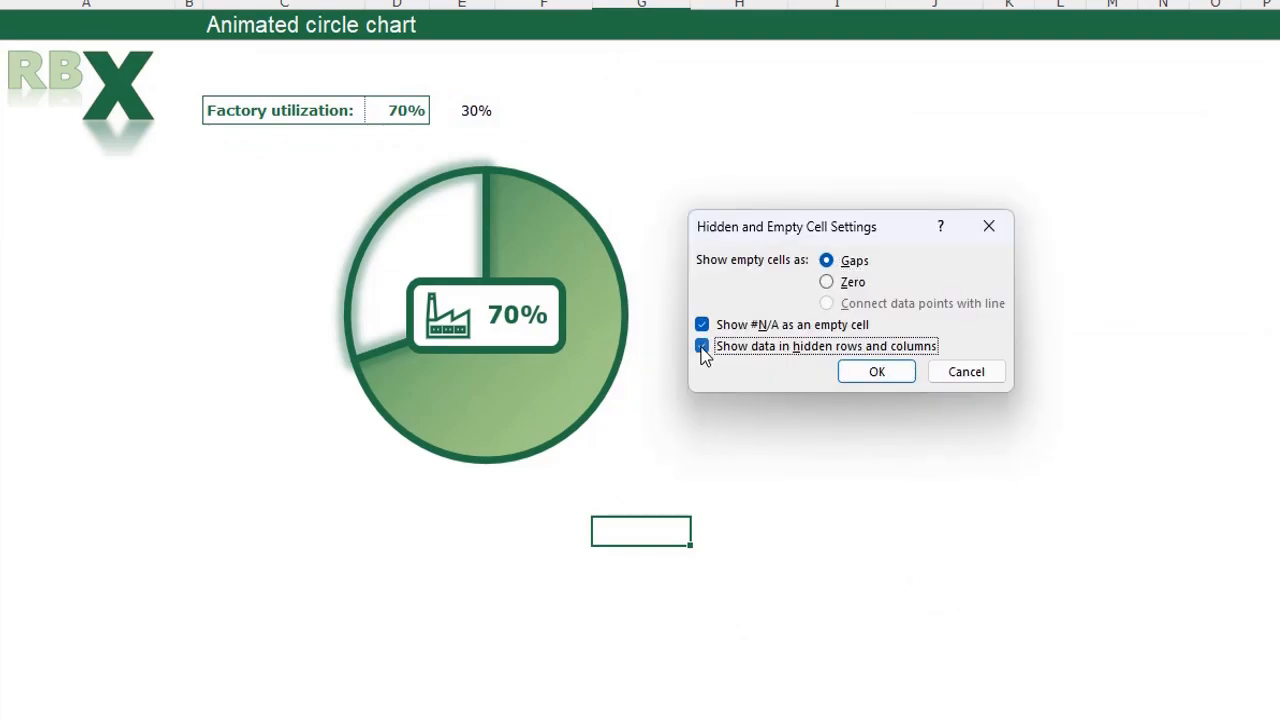
pyautogui.click(877, 374)
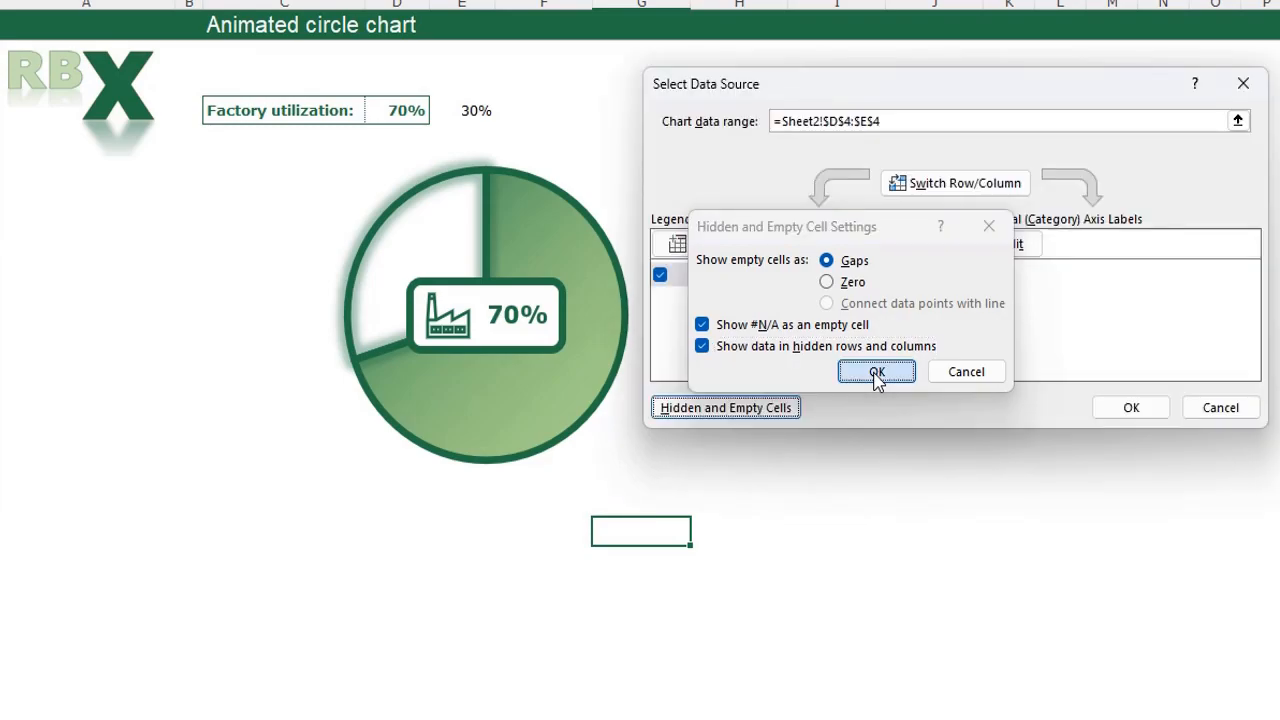
pyautogui.click(1130, 408)
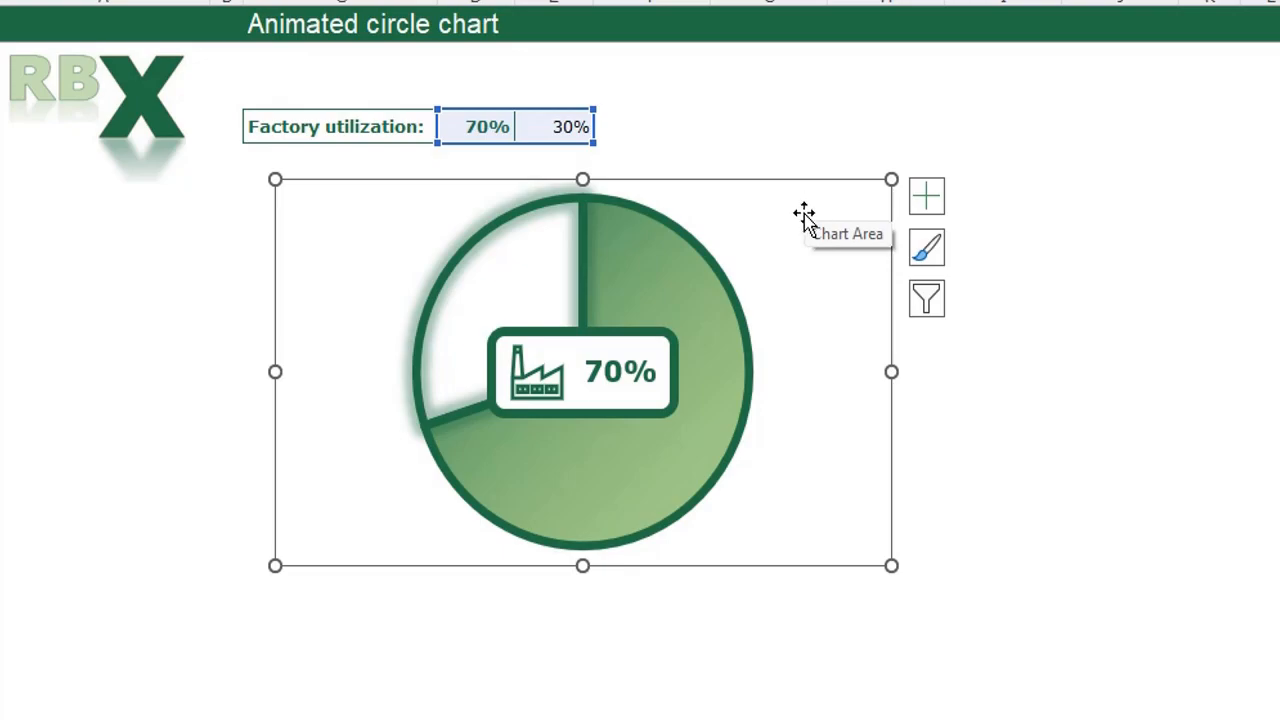
# Select the pie chart together with the factory percentage label and group them into one object.
pyautogui.click(634, 333)
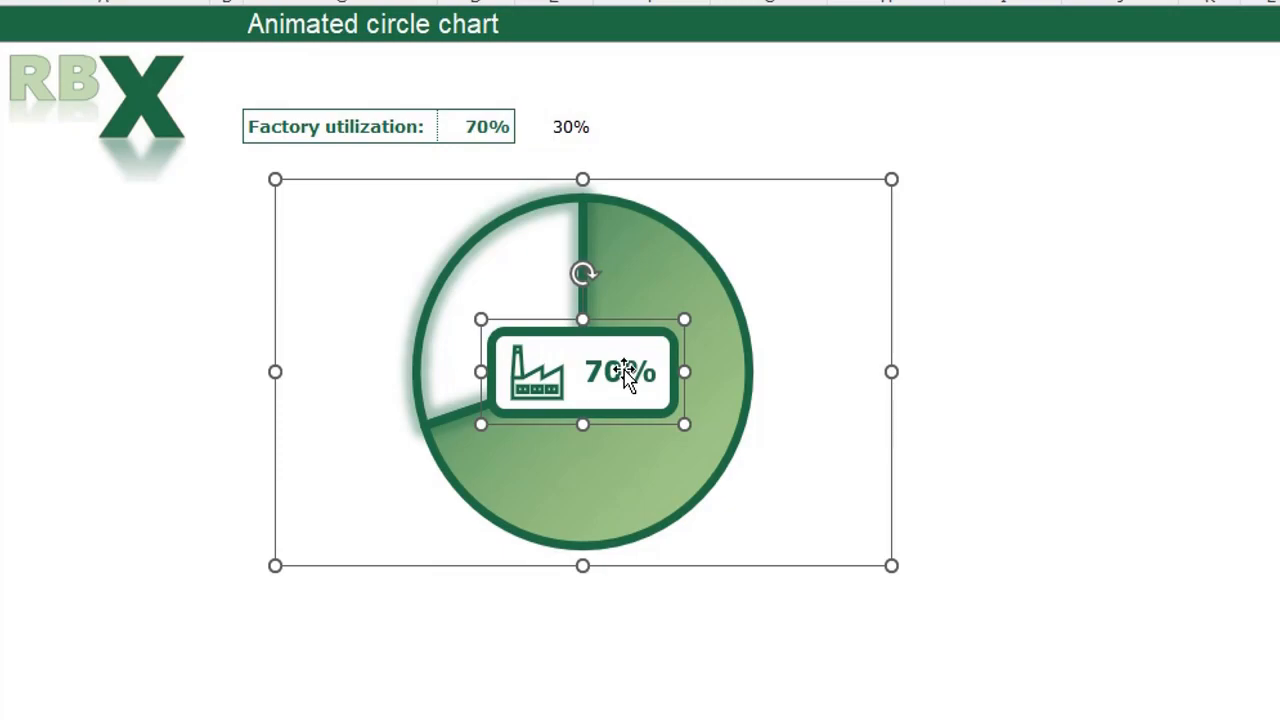
pyautogui.rightClick(636, 281)
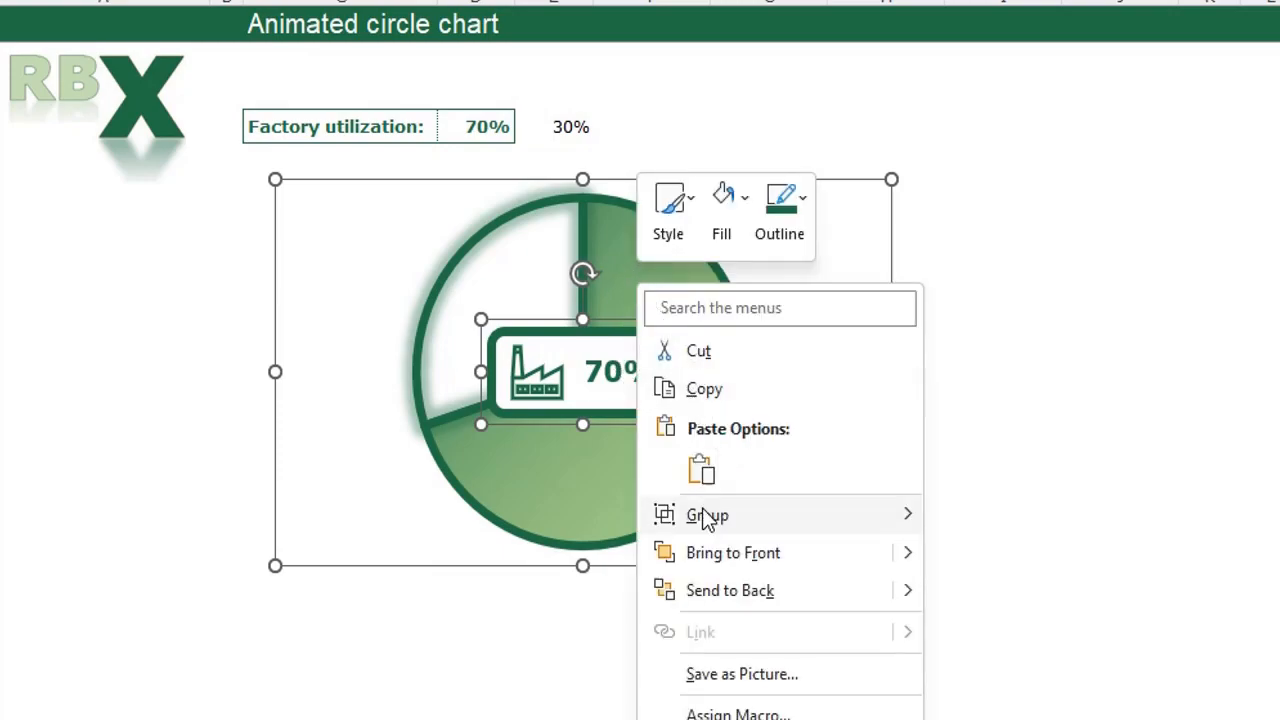
pyautogui.moveTo(709, 528)
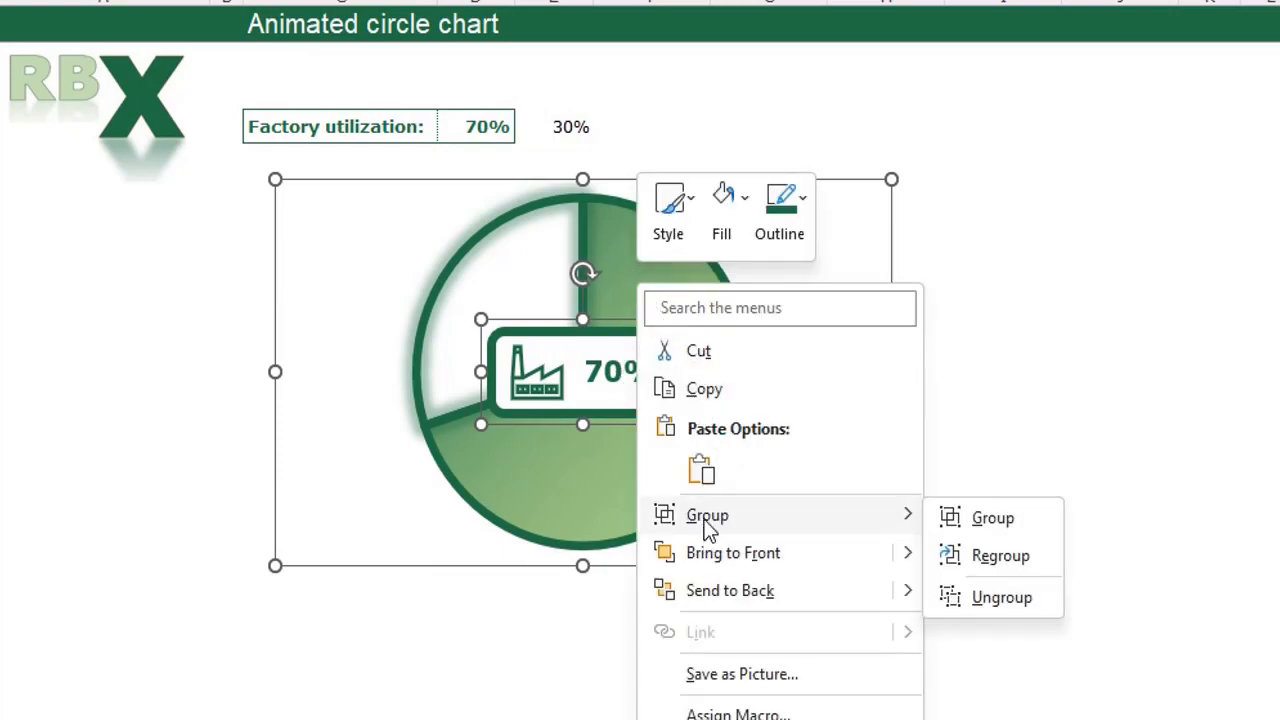
pyautogui.click(993, 518)
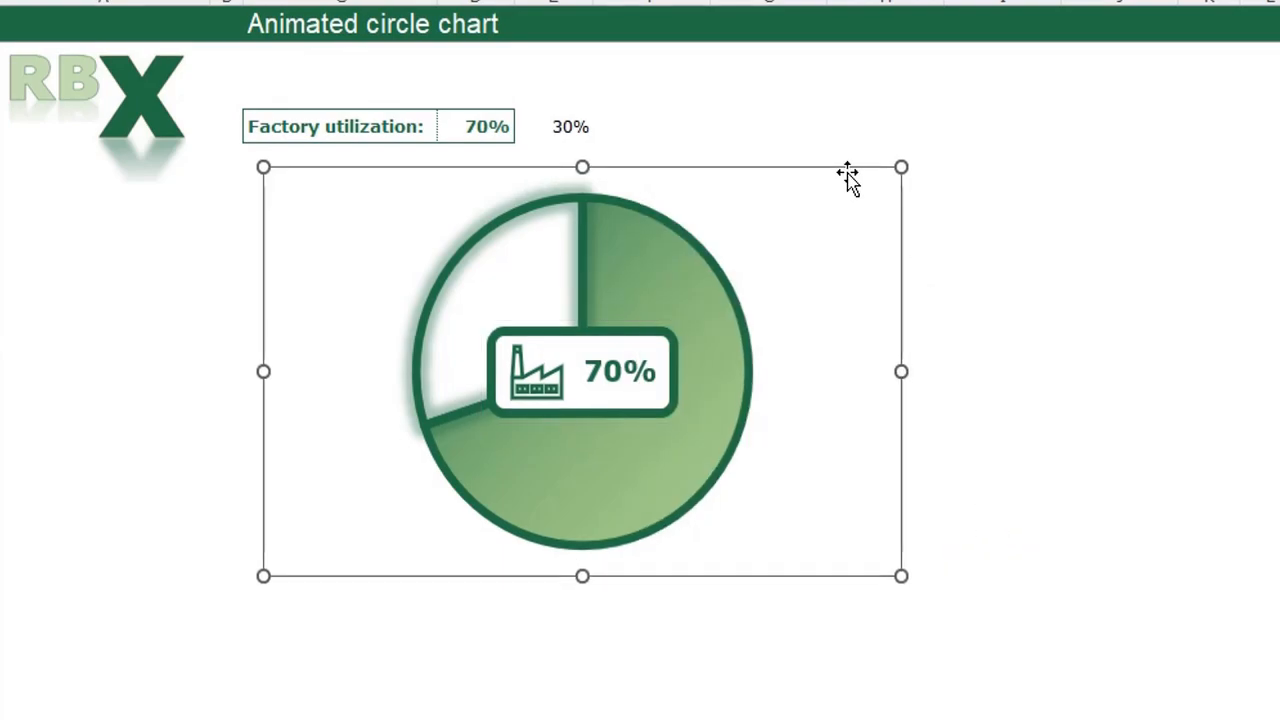
# Set the grouped chart's positioning property to "Don't move or size with cells" and close the formatting settings.
pyautogui.doubleClick(849, 176)
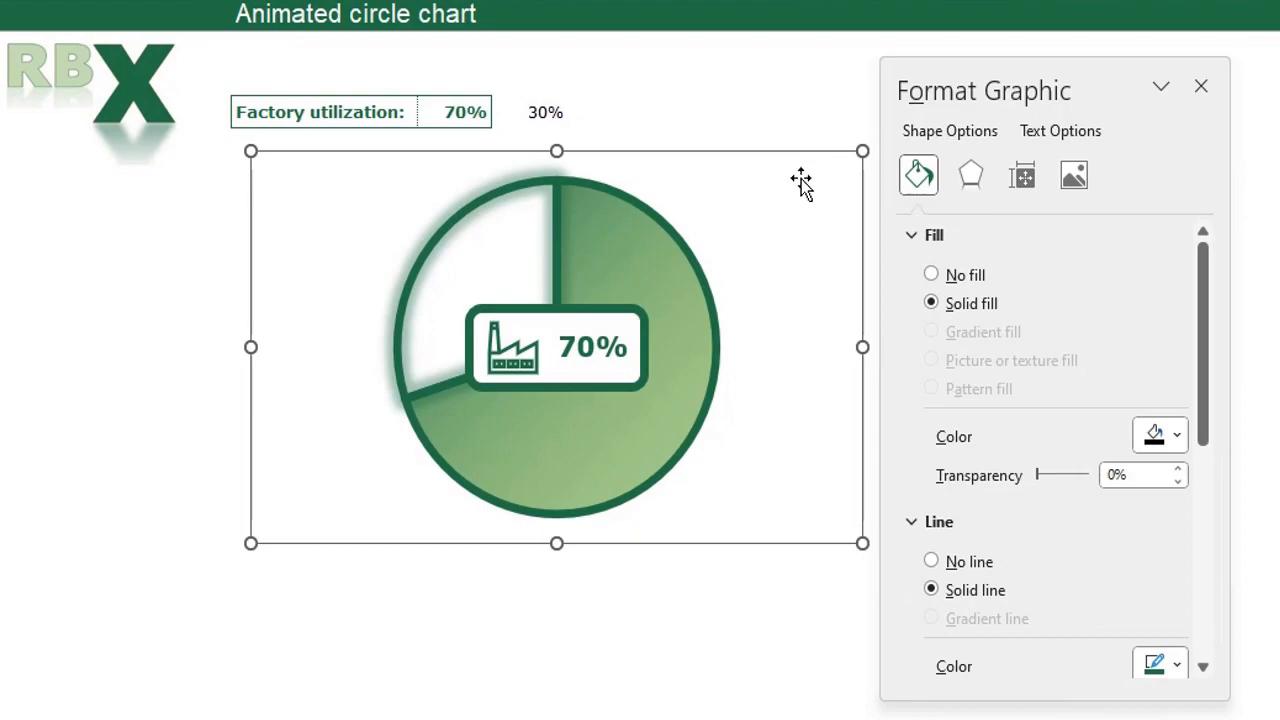
pyautogui.click(1023, 178)
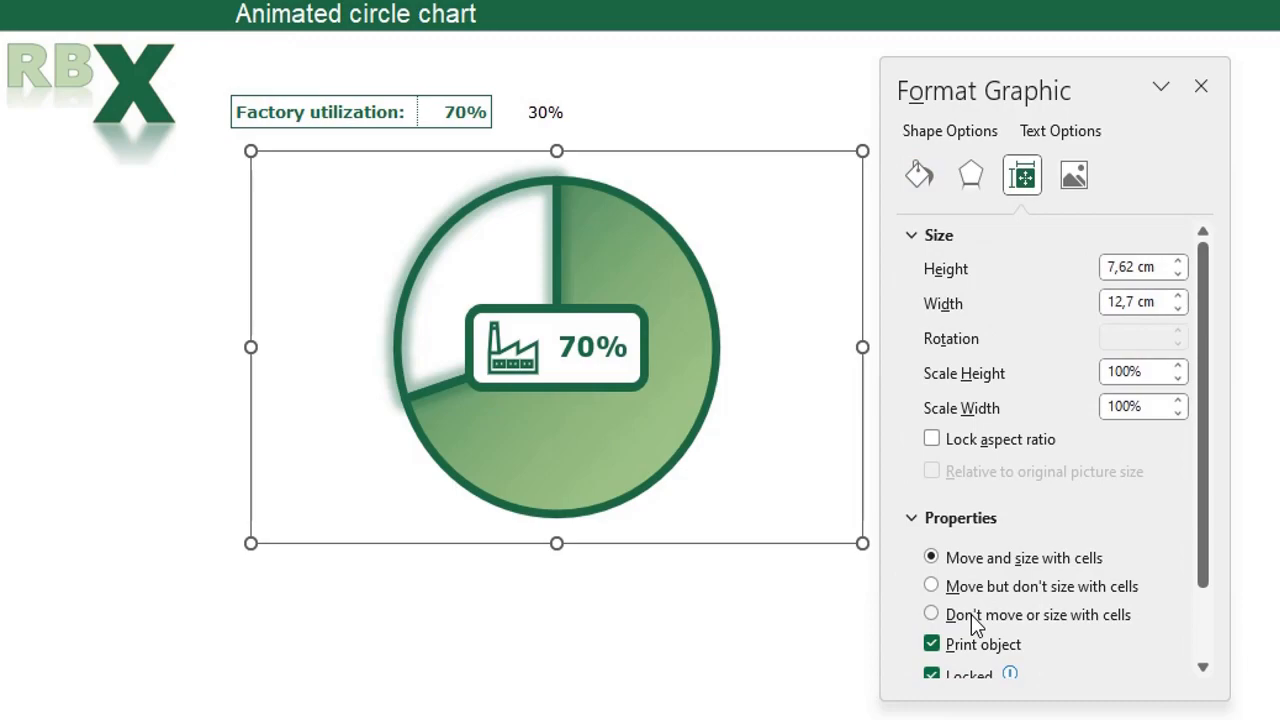
pyautogui.click(1201, 86)
pyautogui.click(1033, 358)
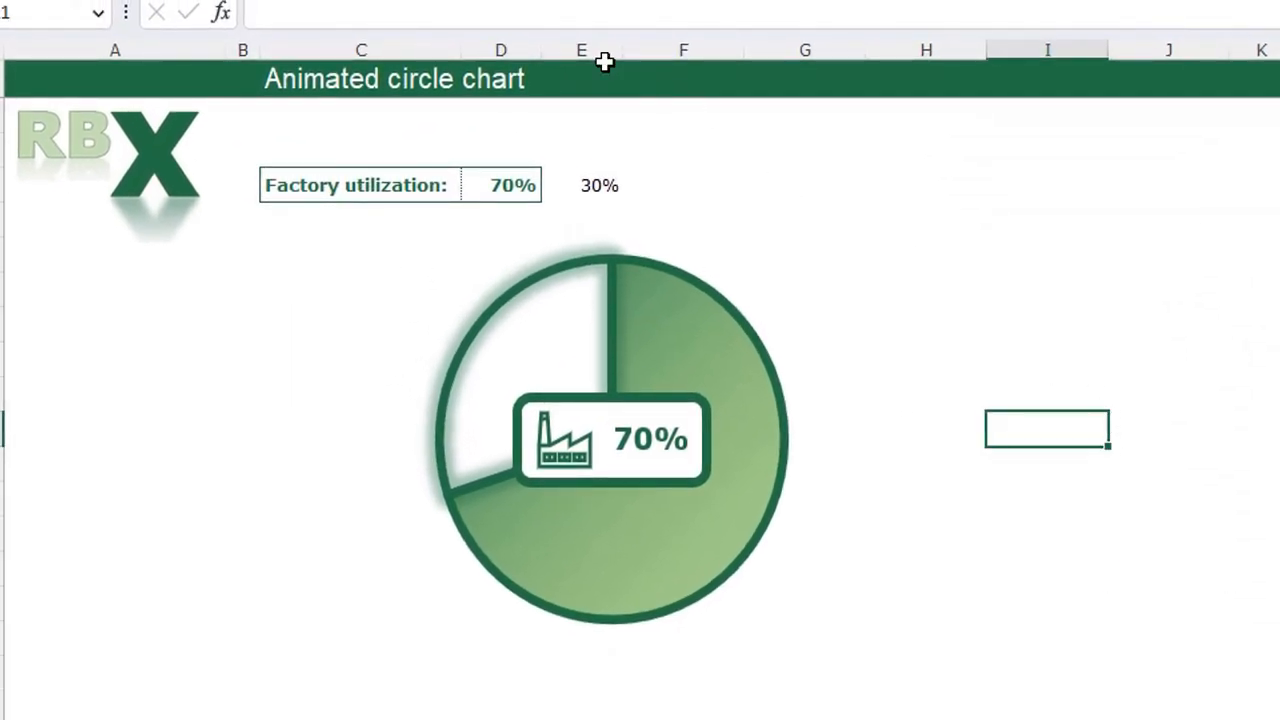
# Hide helper column E, which holds the remainder value, and deselect it.
pyautogui.click(544, 6)
pyautogui.rightClick(588, 40)
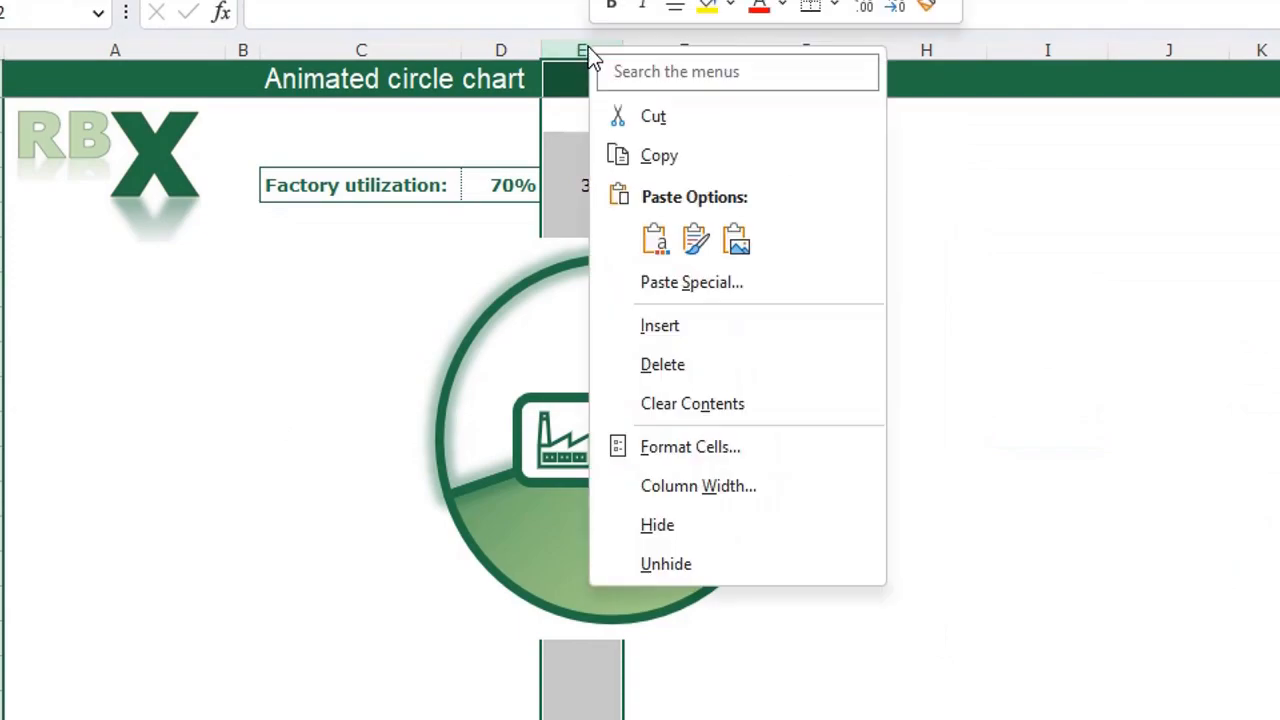
pyautogui.click(700, 527)
pyautogui.click(672, 704)
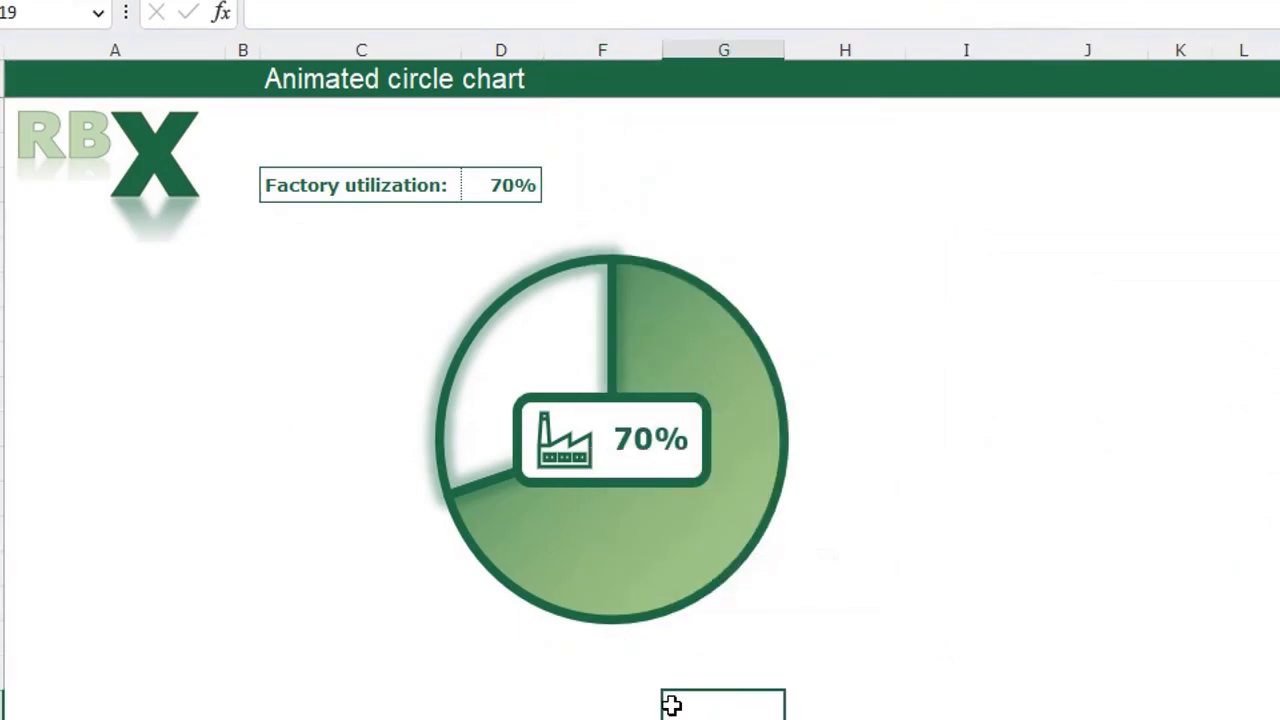